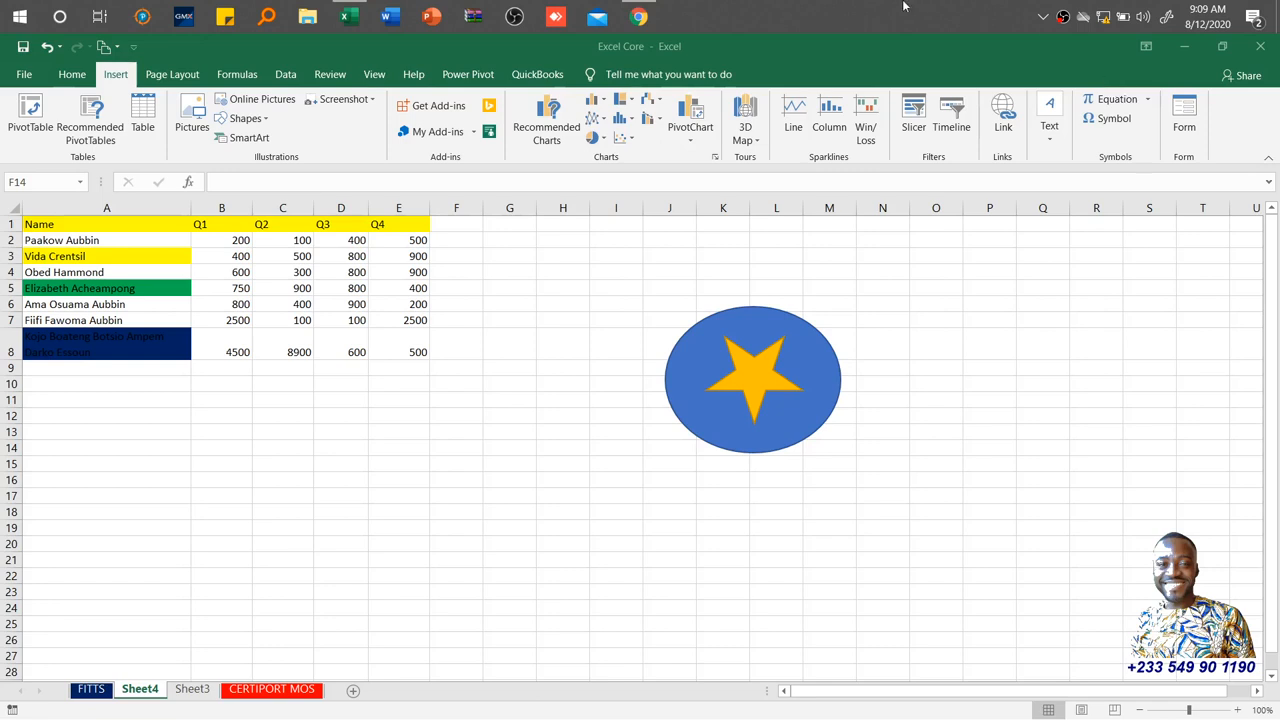
Switch to Chrome and look through the episode list of Tutorial Videos - Session 1 in the Classroom page
left_click(640, 8)
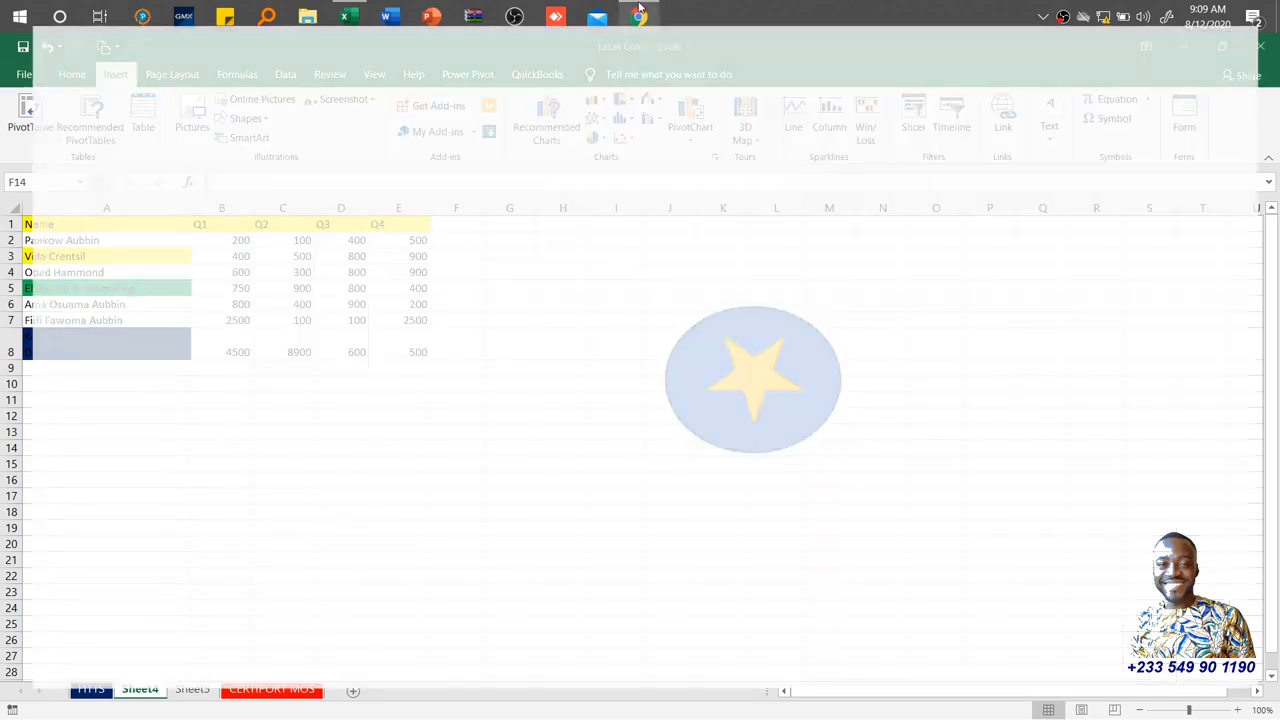
scroll(640, 420, "down", 1)
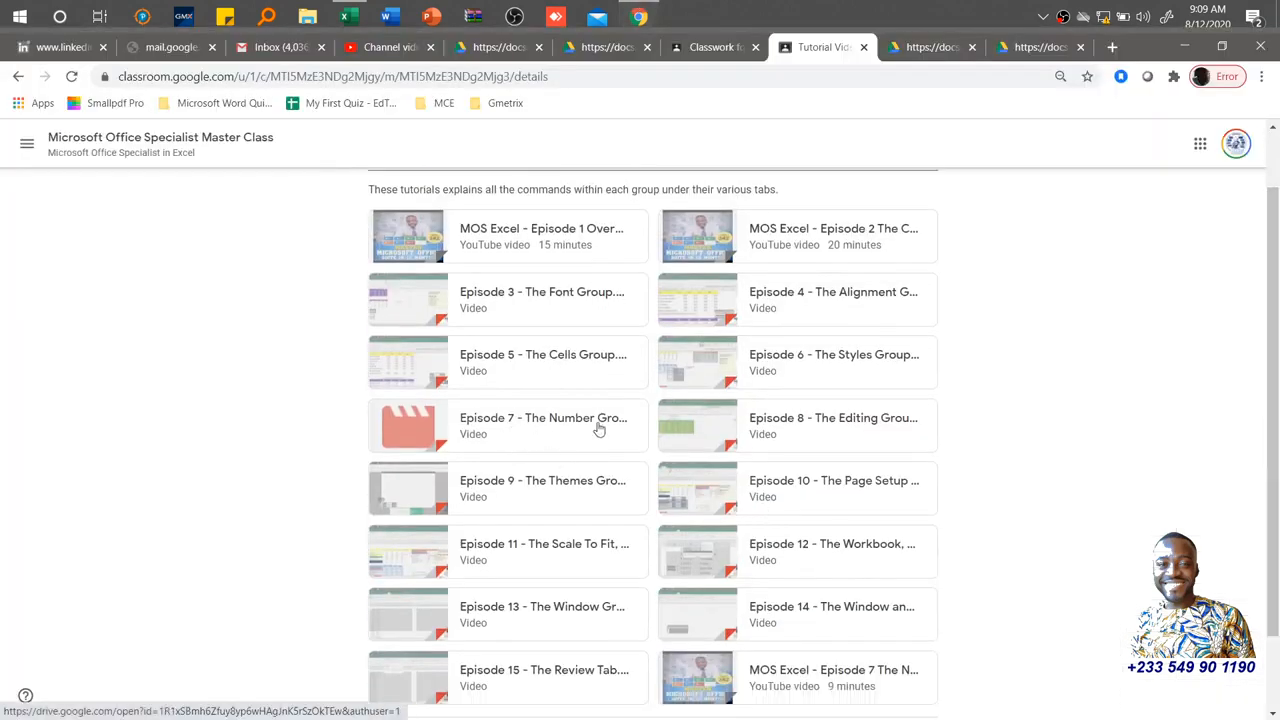
left_click_drag(1277, 296, 1277, 380)
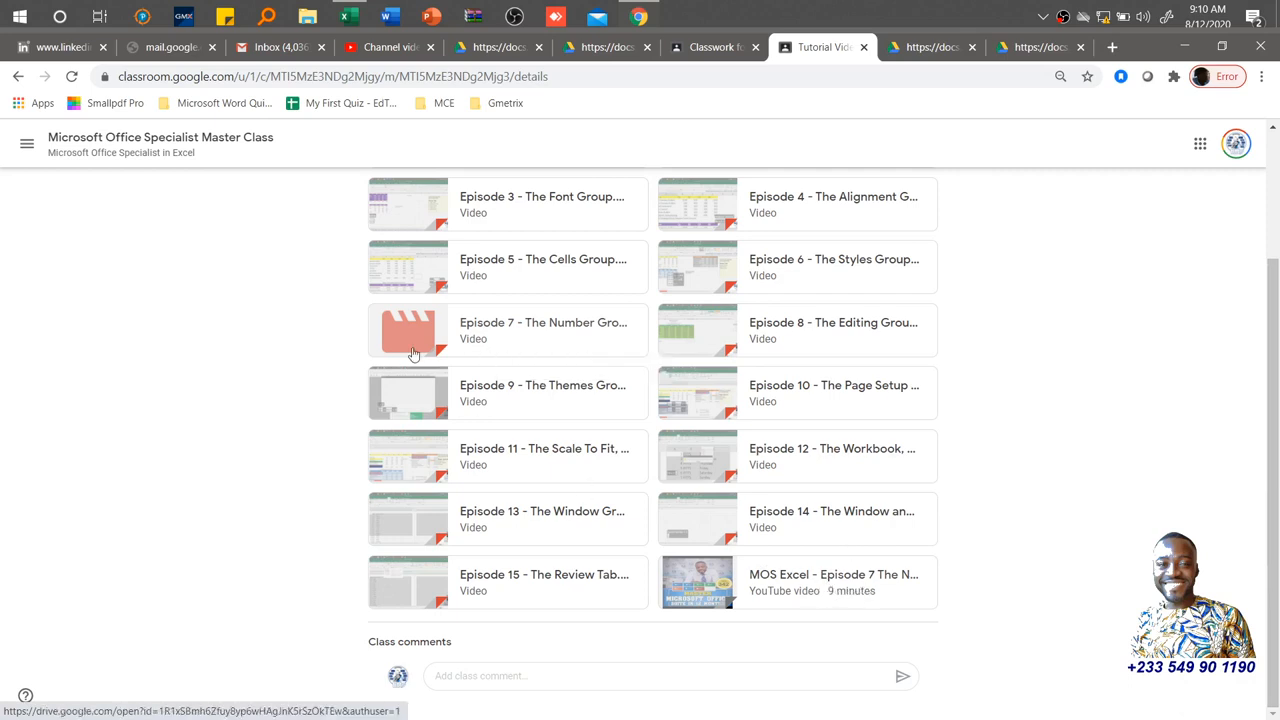
scroll(425, 330, "up", 3)
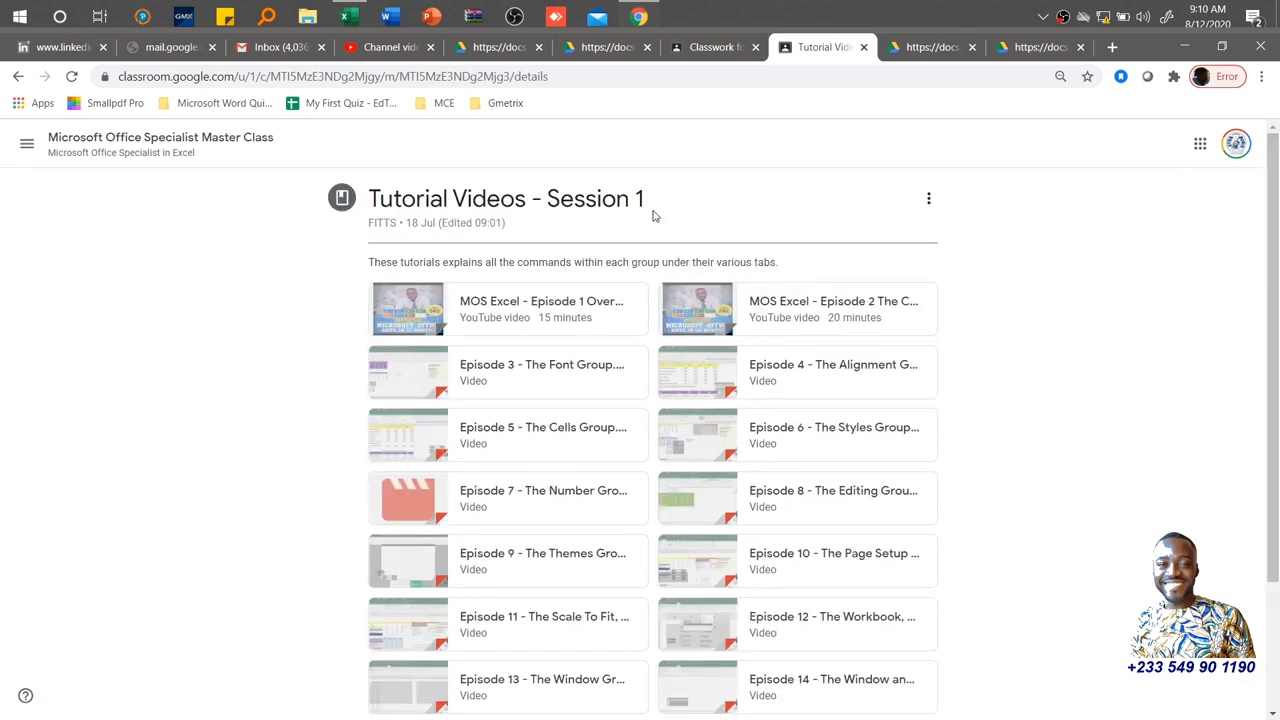
left_click_drag(1272, 196, 1272, 324)
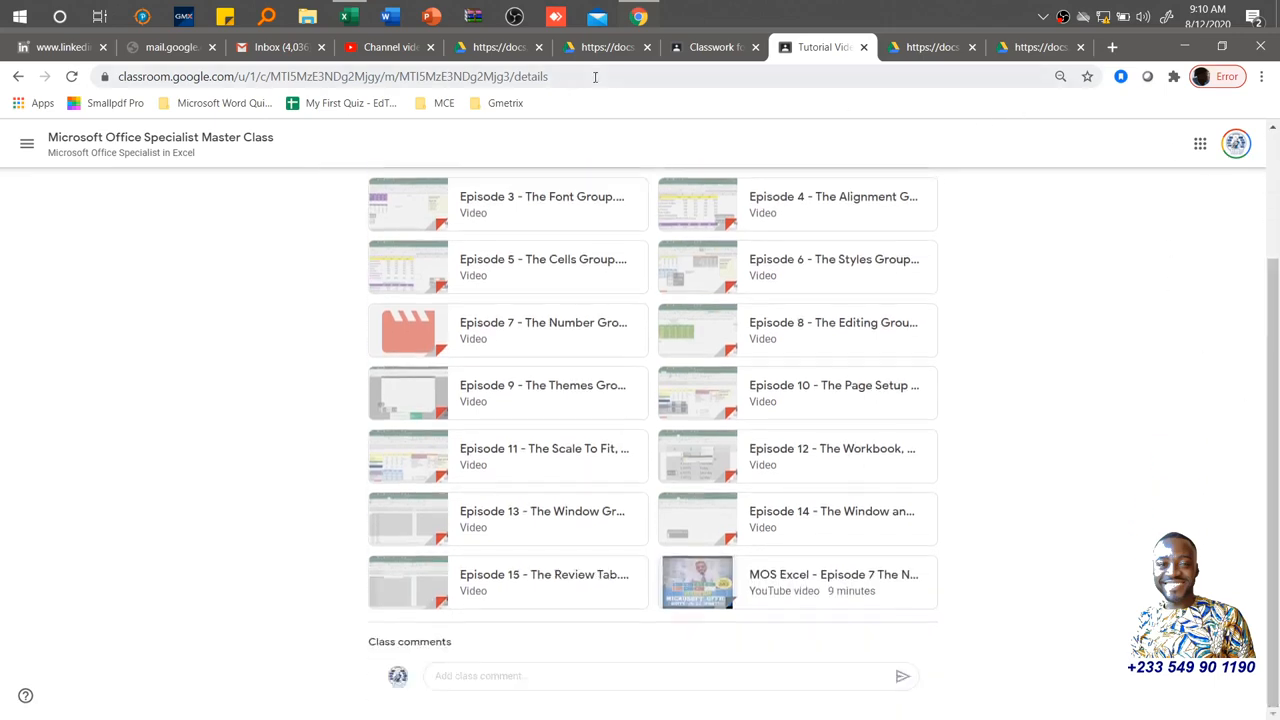
Switch back to Excel and extend the "Insert Tab" heading in the FITTS sheet's comment to "Insert Tab/Contextual Tabs"
left_click(347, 17)
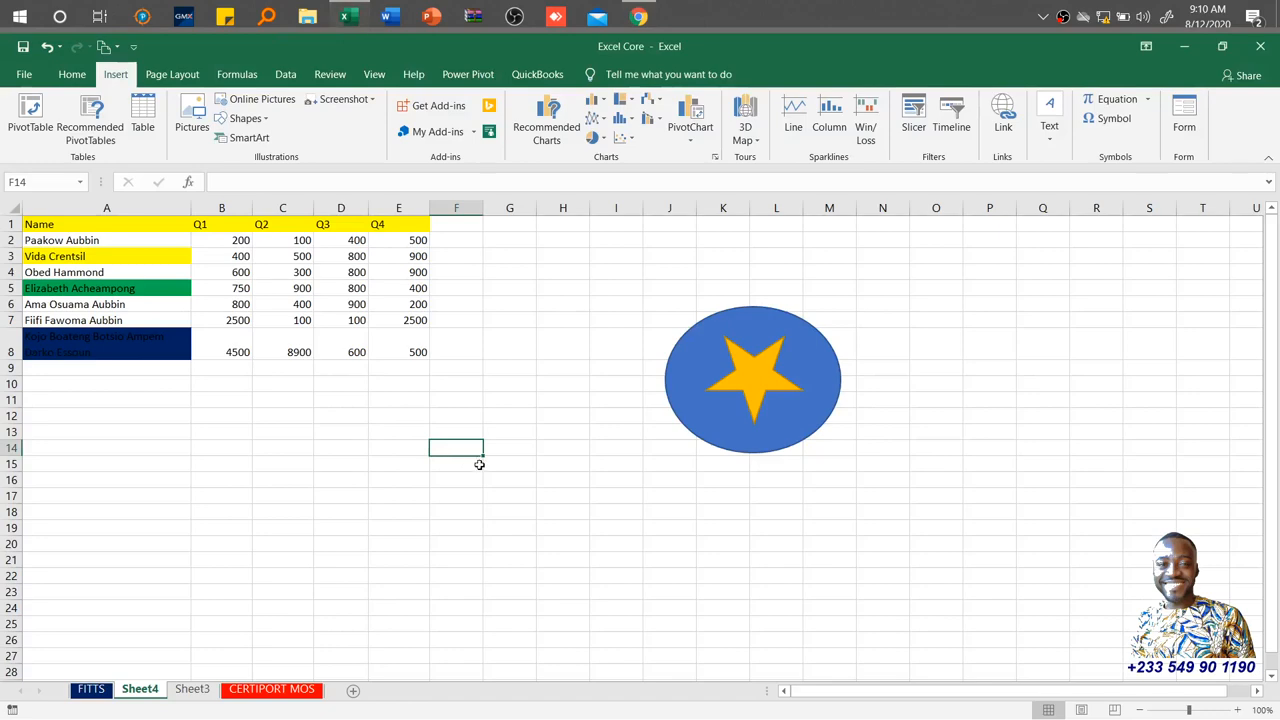
left_click(591, 497)
left_click(91, 690)
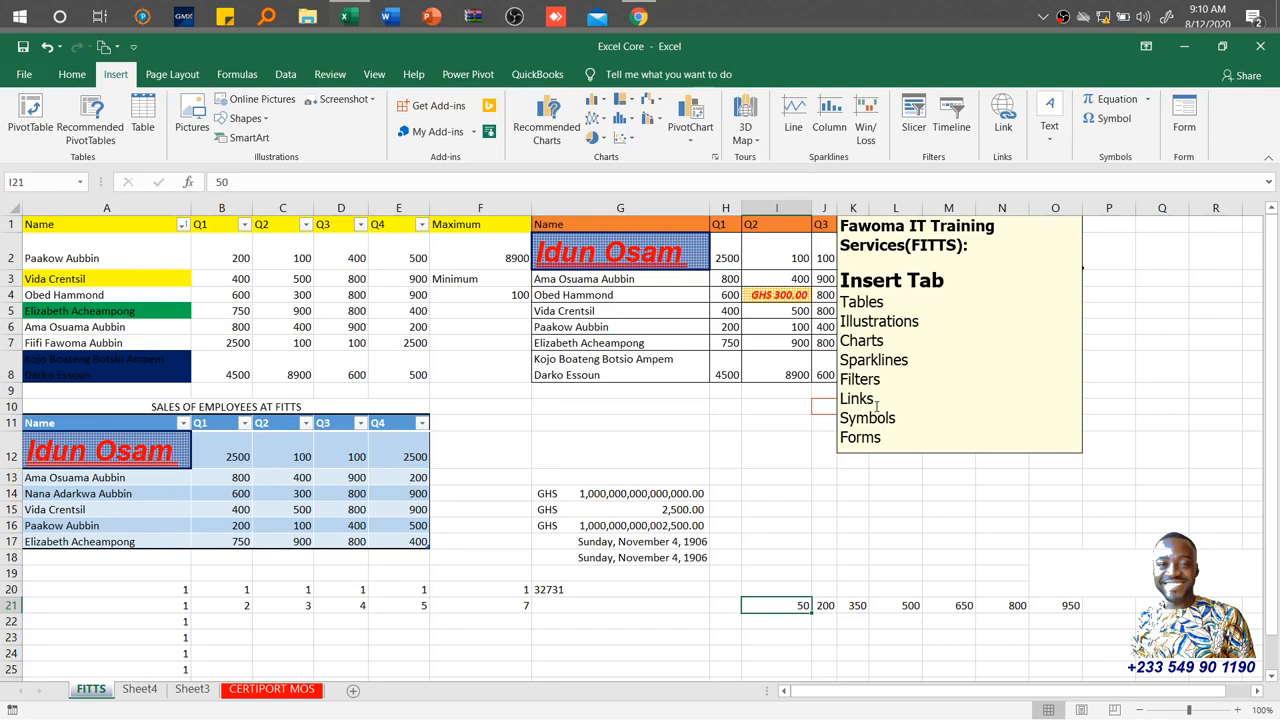
left_click(959, 278)
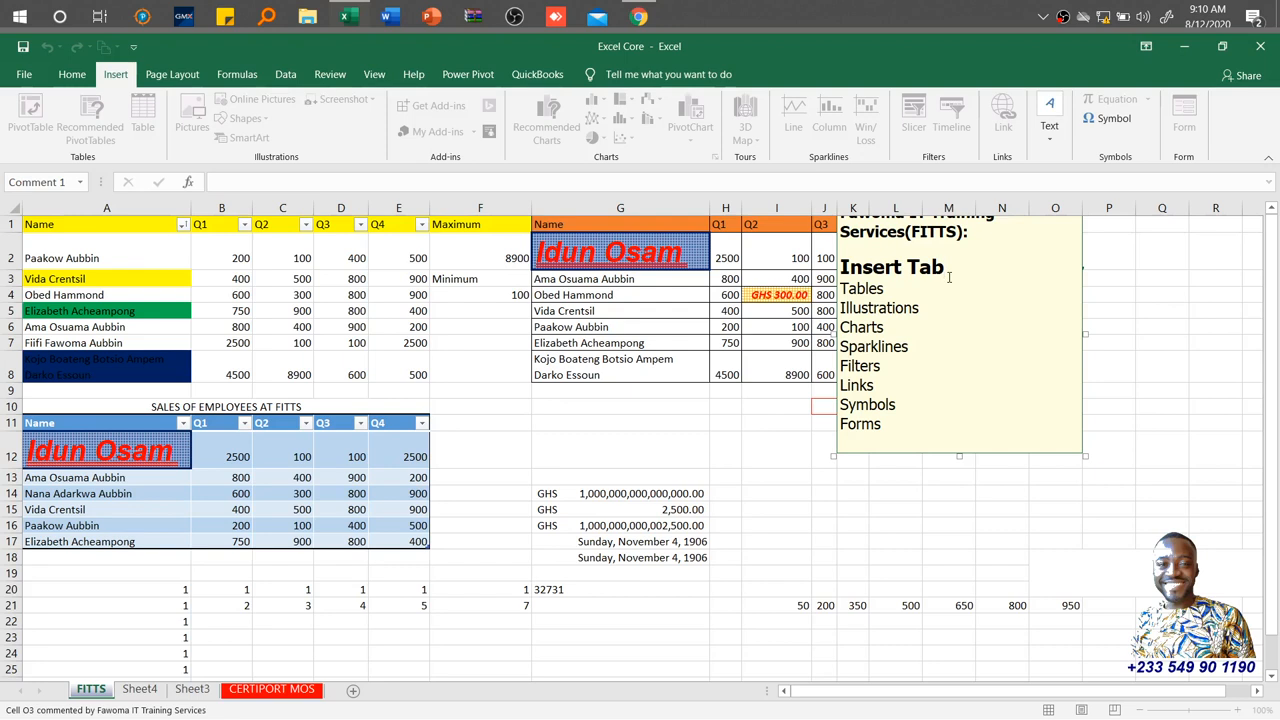
type("?")
key("BackSpace")
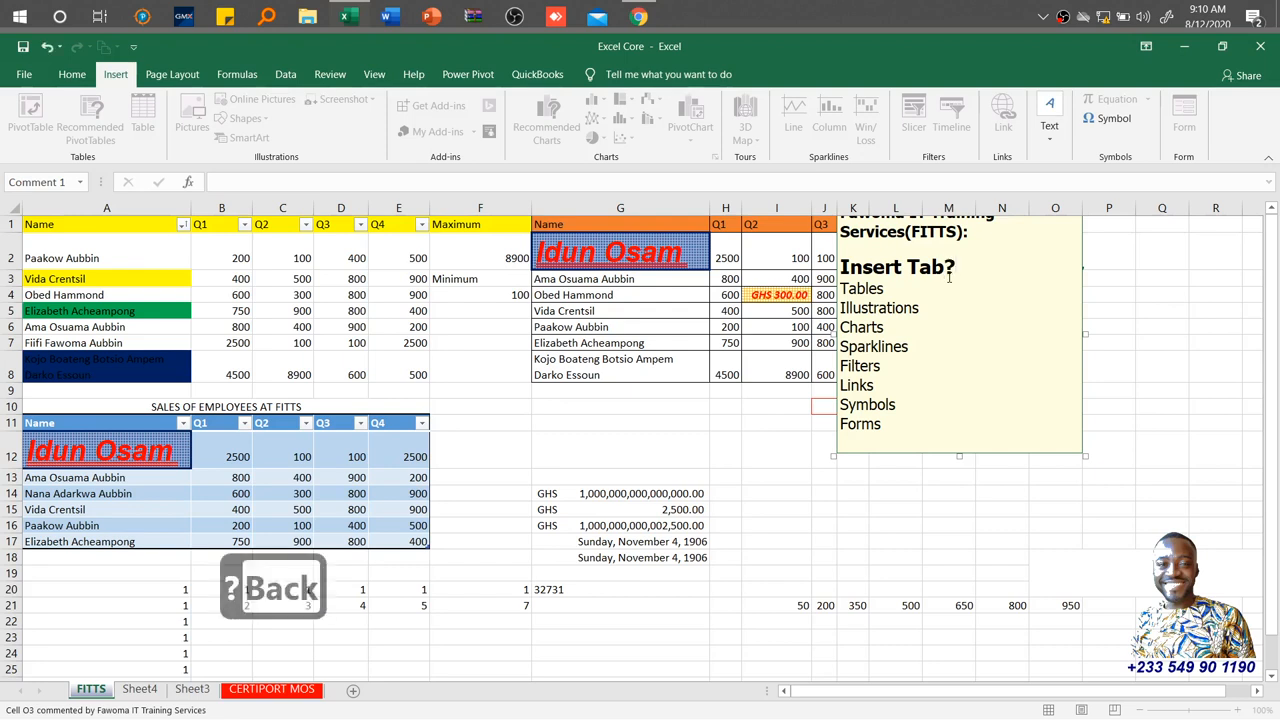
type("/Co")
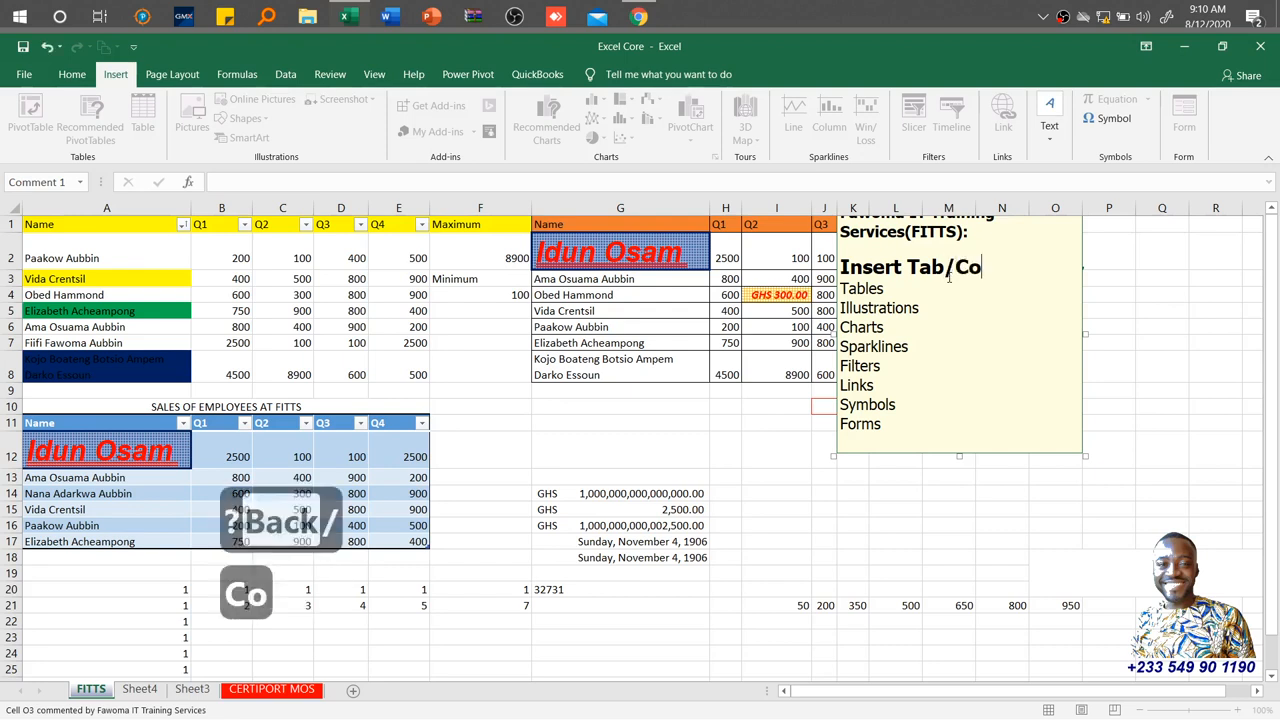
type("ntextual ")
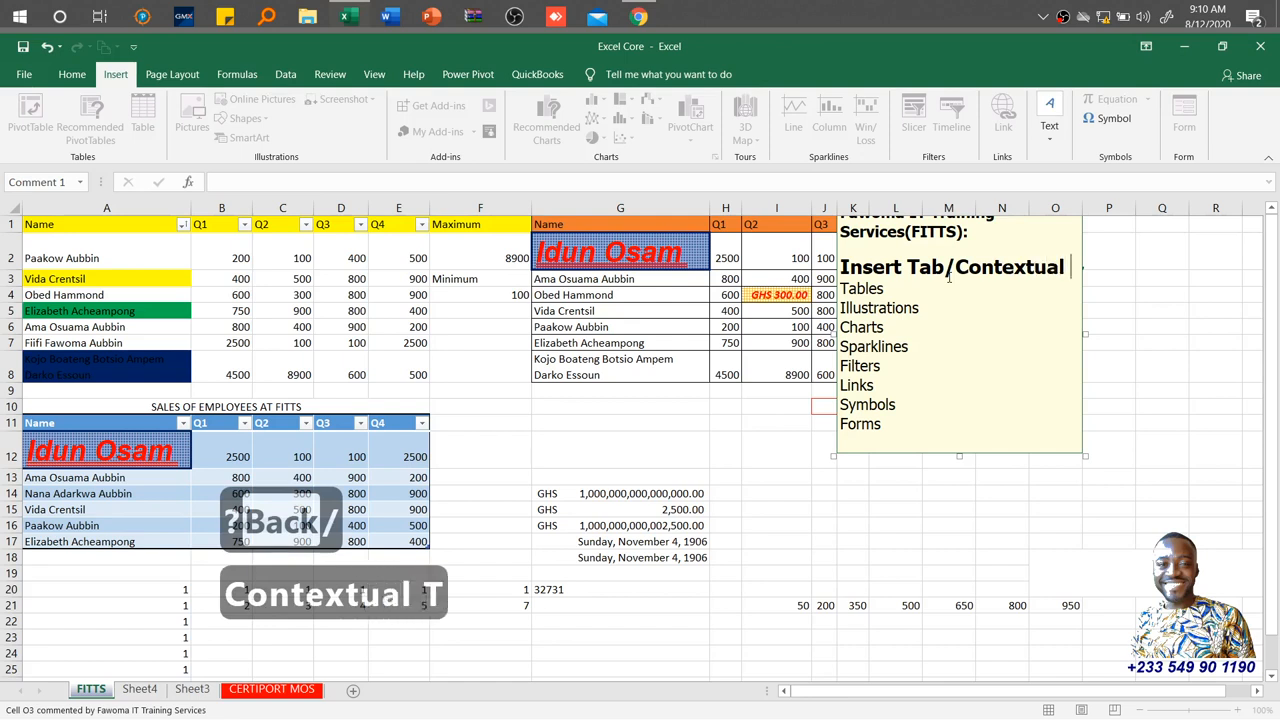
type("Tabs")
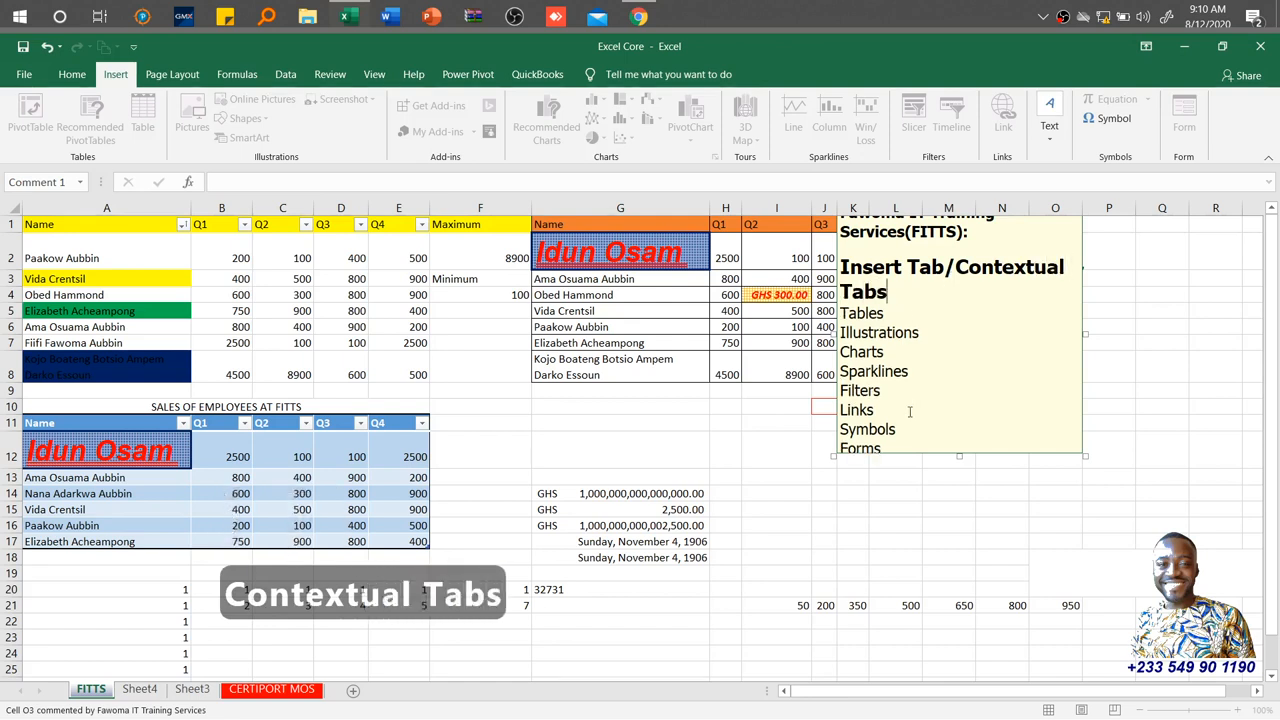
Enlarge the comment box downward to fit its whole list, and leave the comment
left_click_drag(958, 454, 960, 494)
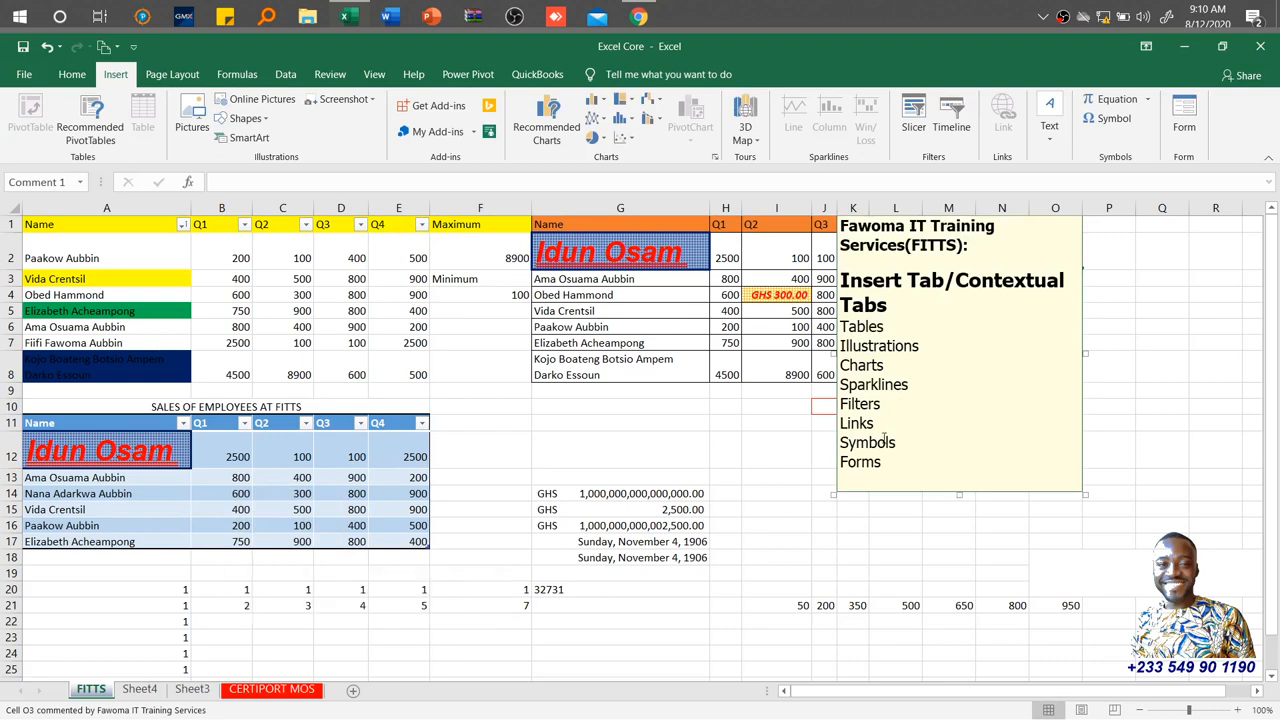
left_click(889, 329)
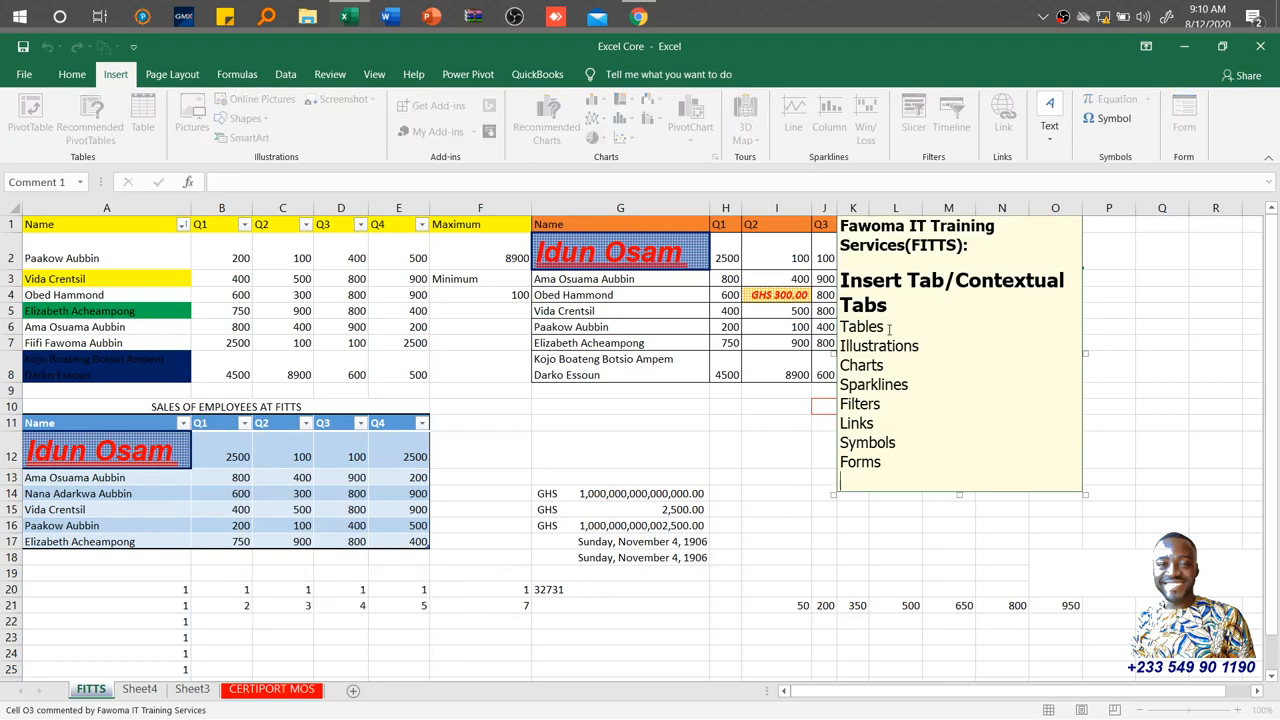
left_click(492, 452)
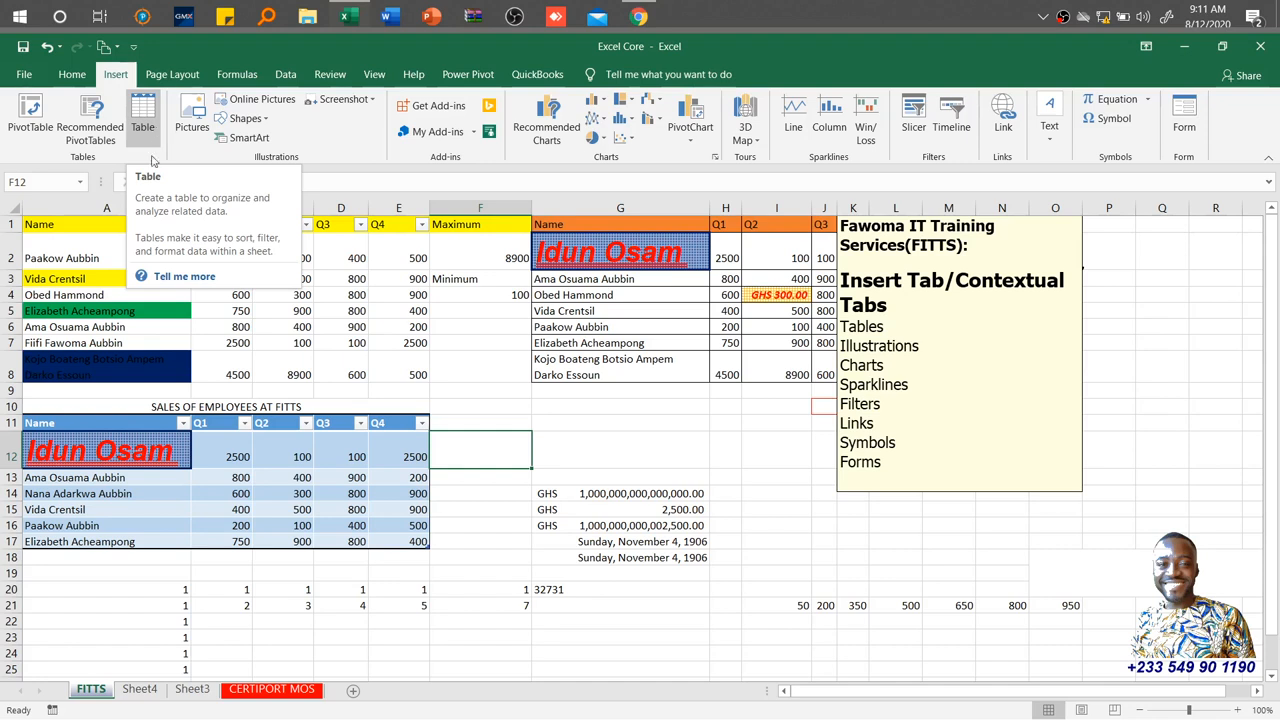
Copy the blue sales table A11:E17, including its header row, on the FITTS sheet
left_click(86, 230)
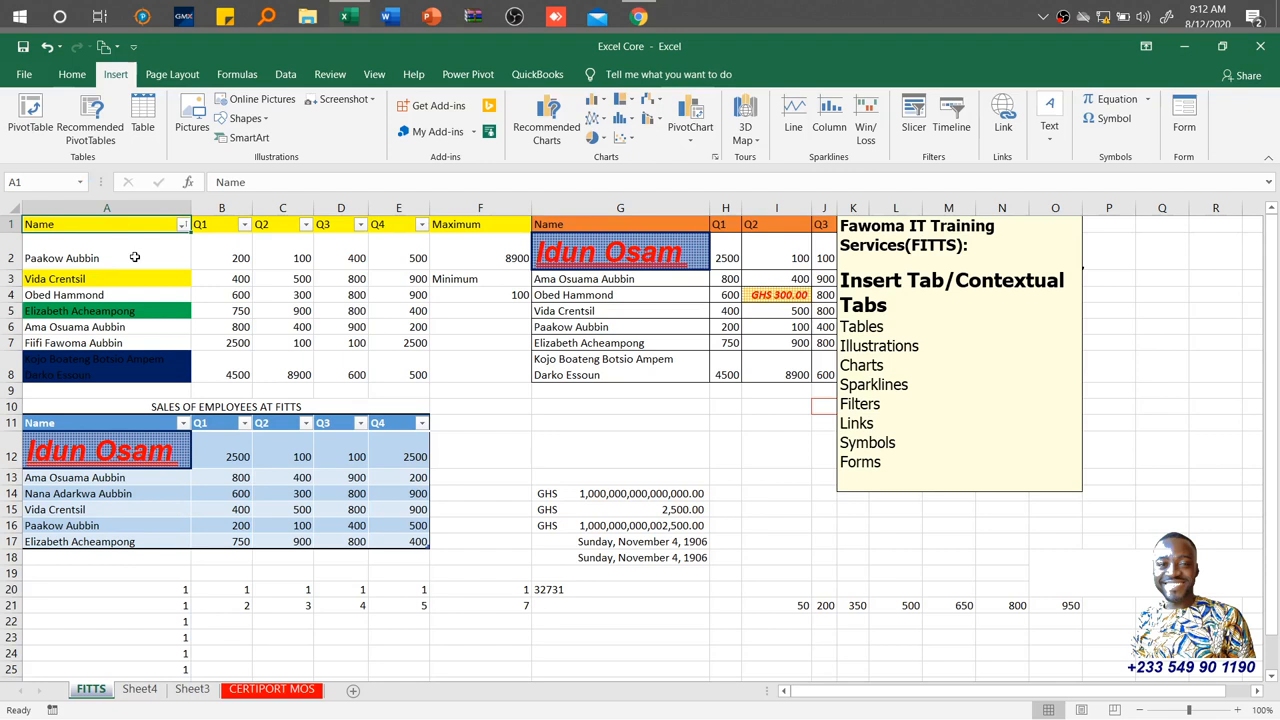
left_click(128, 422)
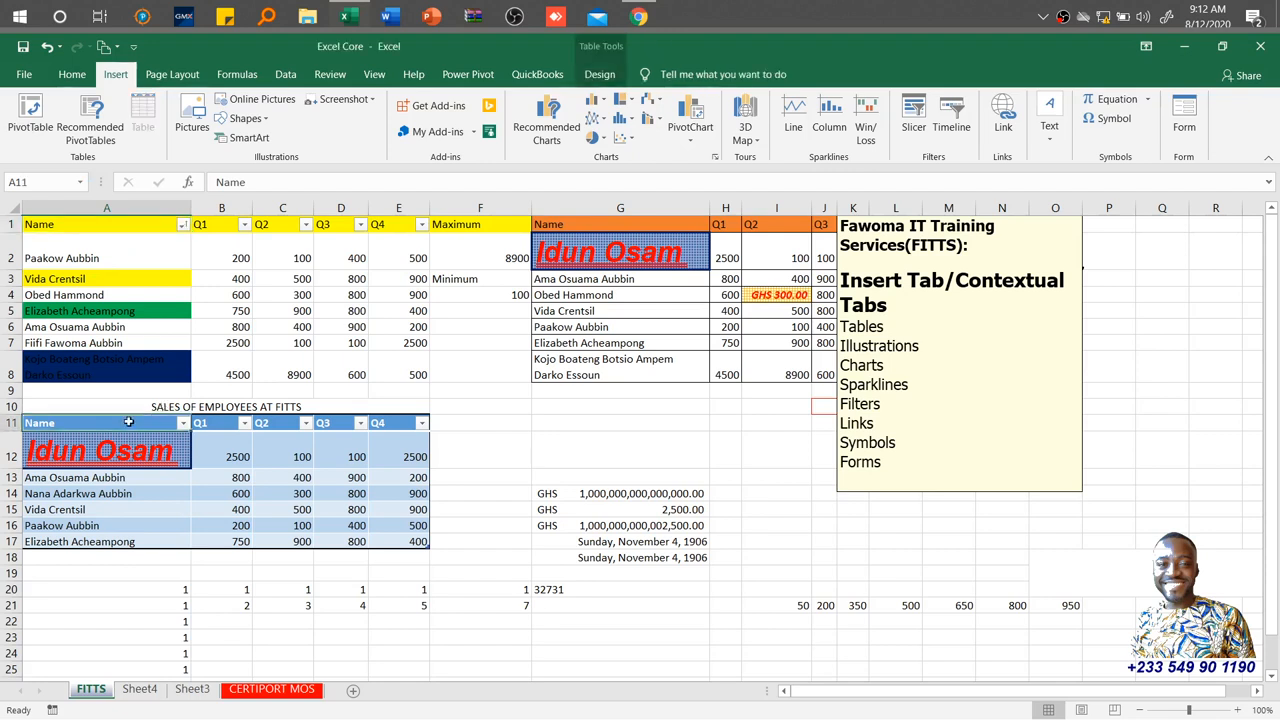
key("ctrl+shift+Right")
key("ctrl+shift+Down")
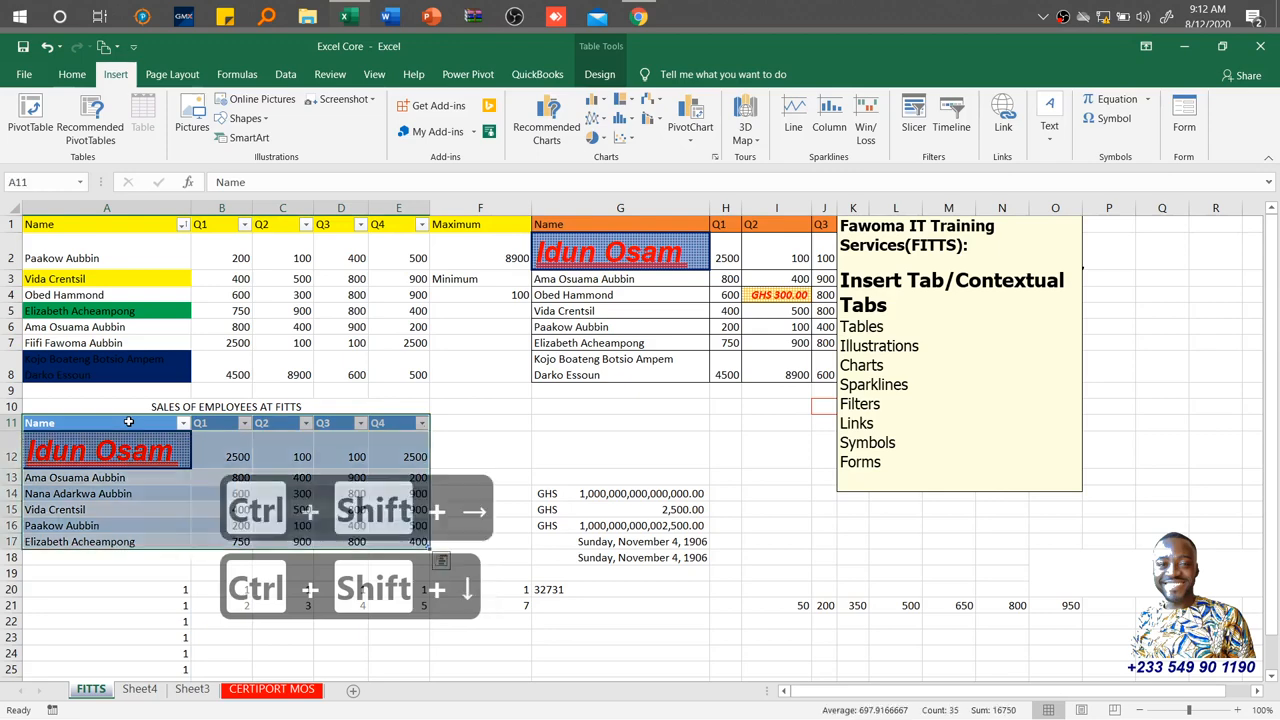
key("ctrl+c")
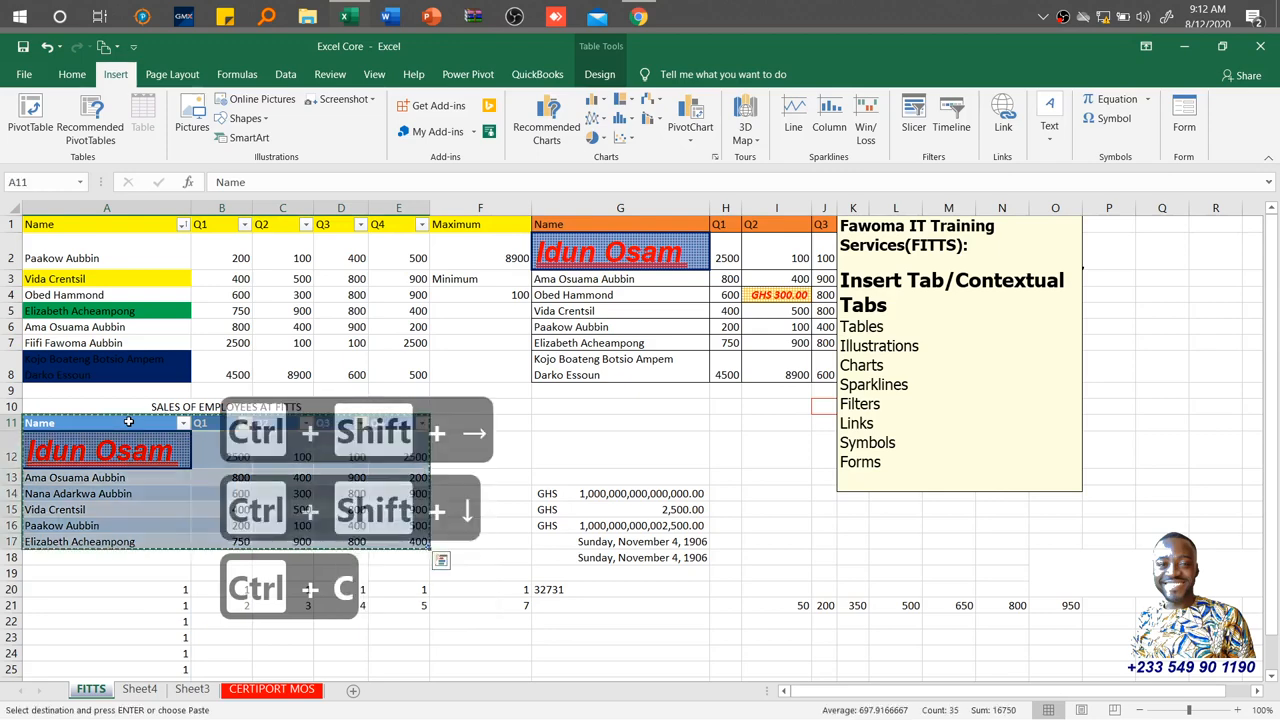
Add a new worksheet after Sheet3 and rename it "Insert Tab"
left_click(140, 689)
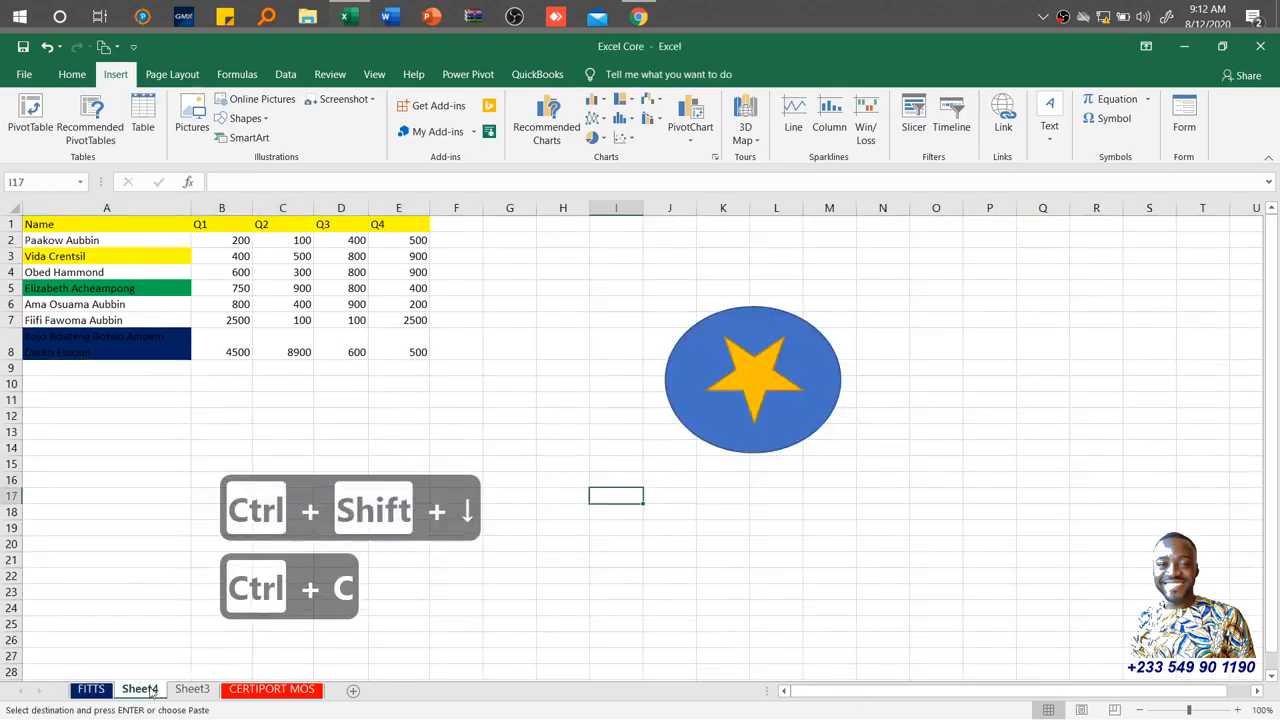
left_click(192, 689)
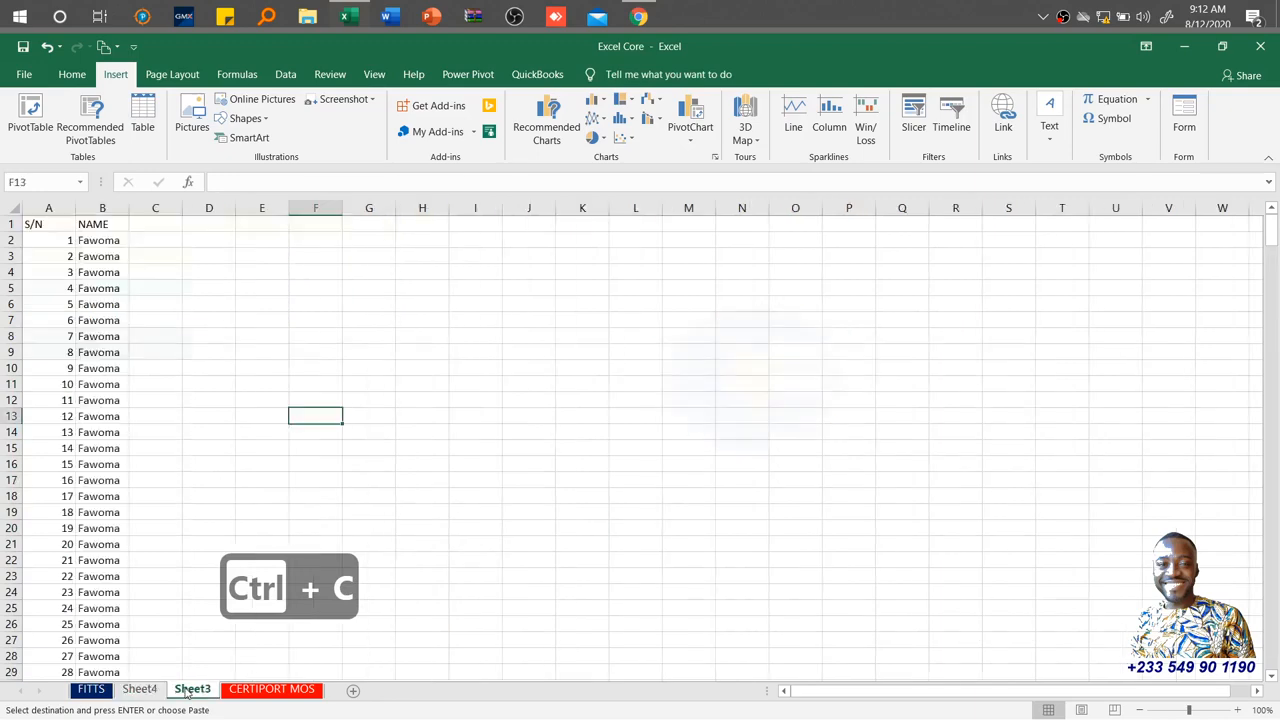
left_click(355, 692)
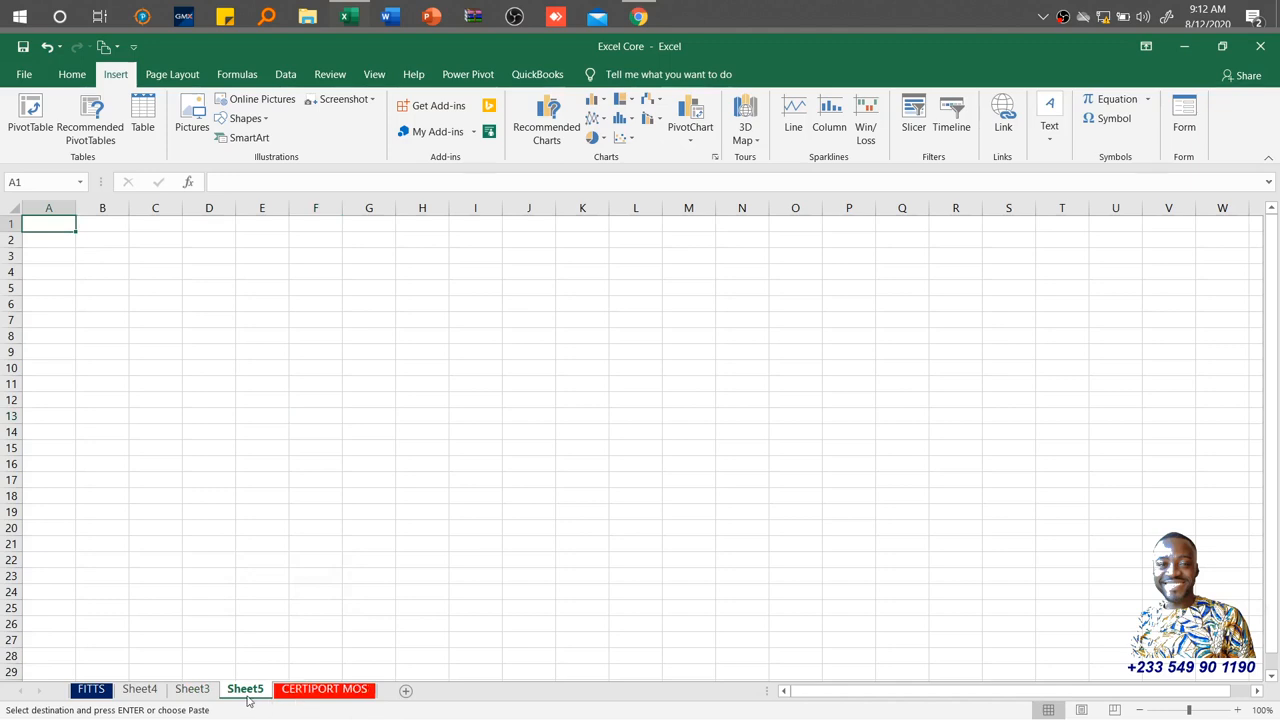
left_click_drag(251, 691, 259, 691)
key("Caps_Lock")
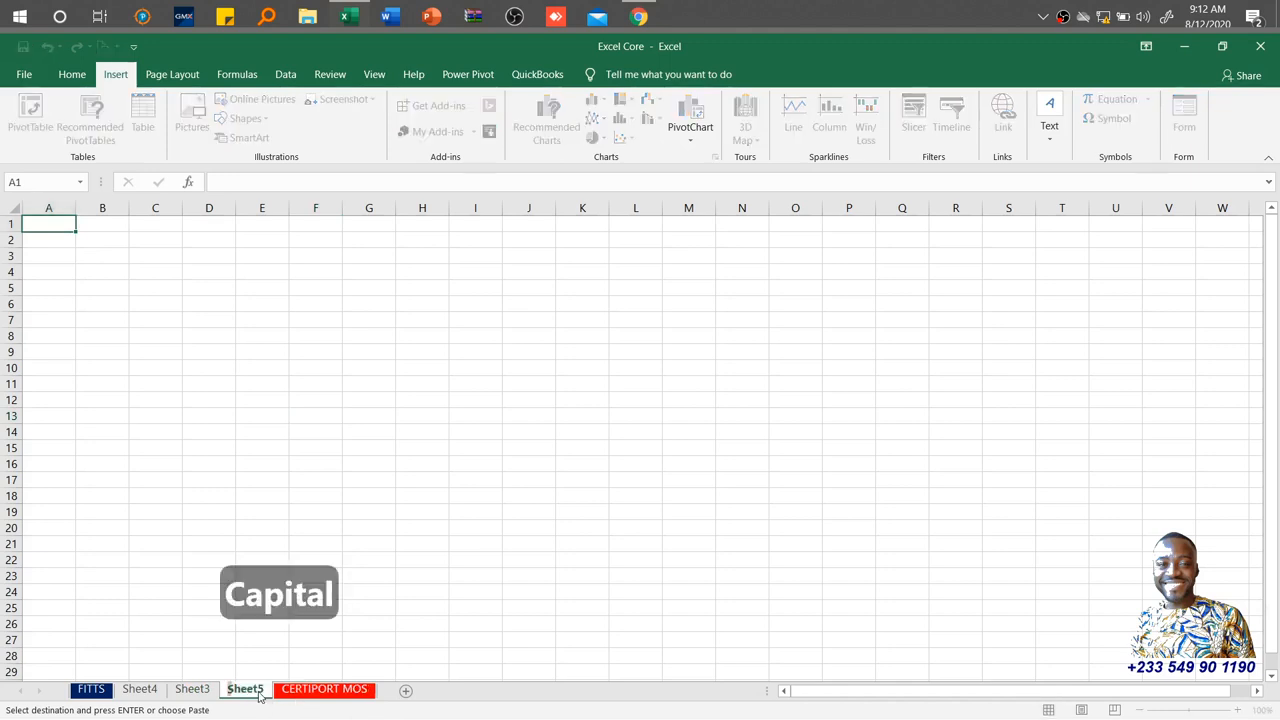
type("I")
key("Caps_Lock")
type("nsert Tab")
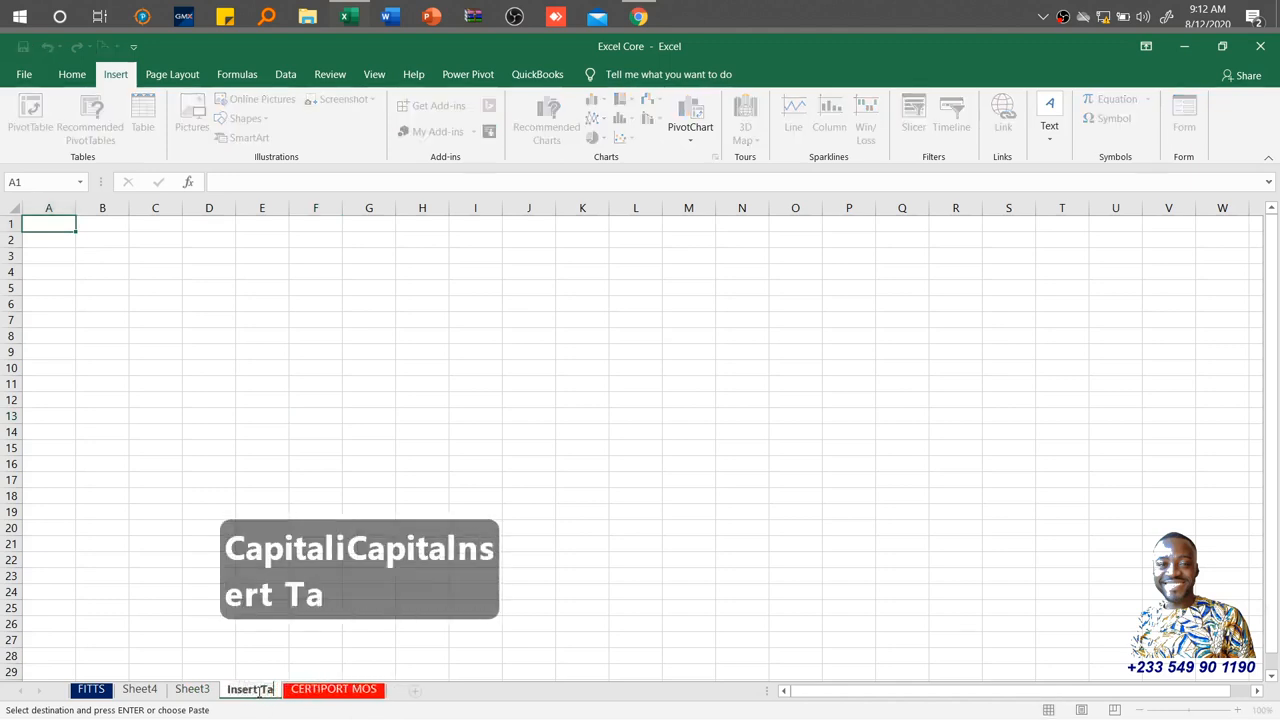
left_click(114, 404)
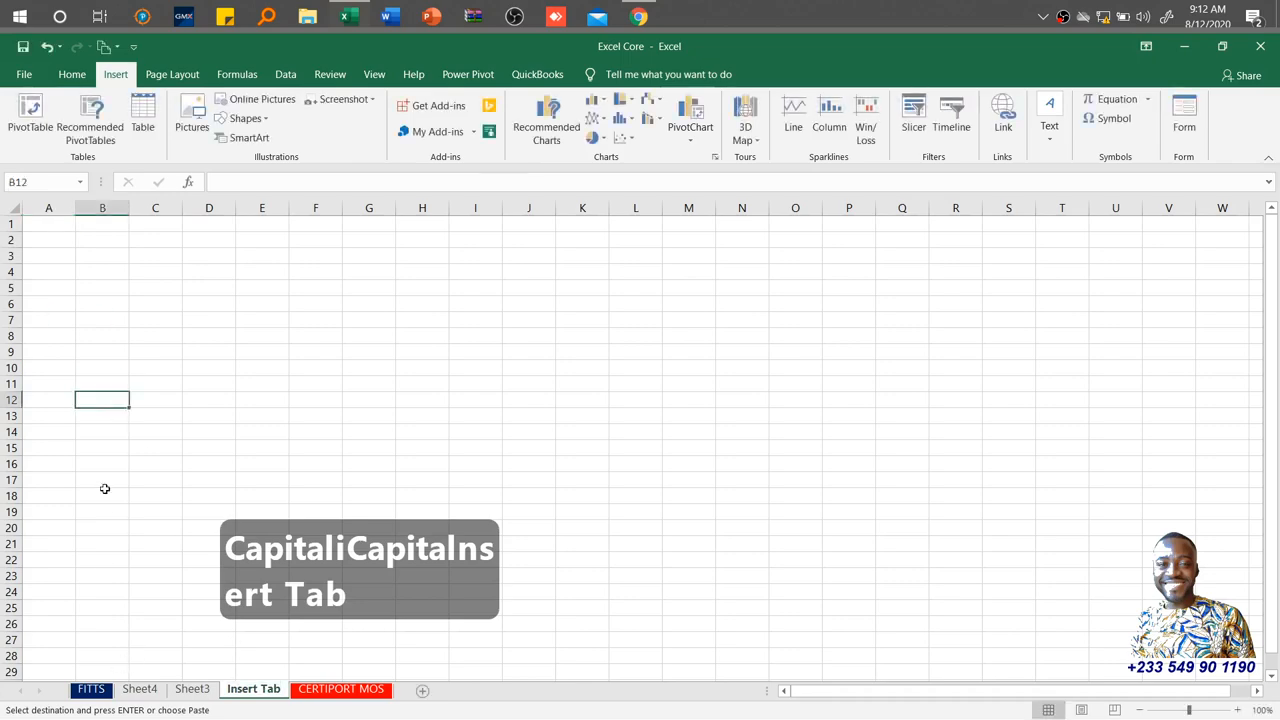
Paste the copied table as values only at A1 of the Insert Tab sheet and autofit column A
left_click(88, 688)
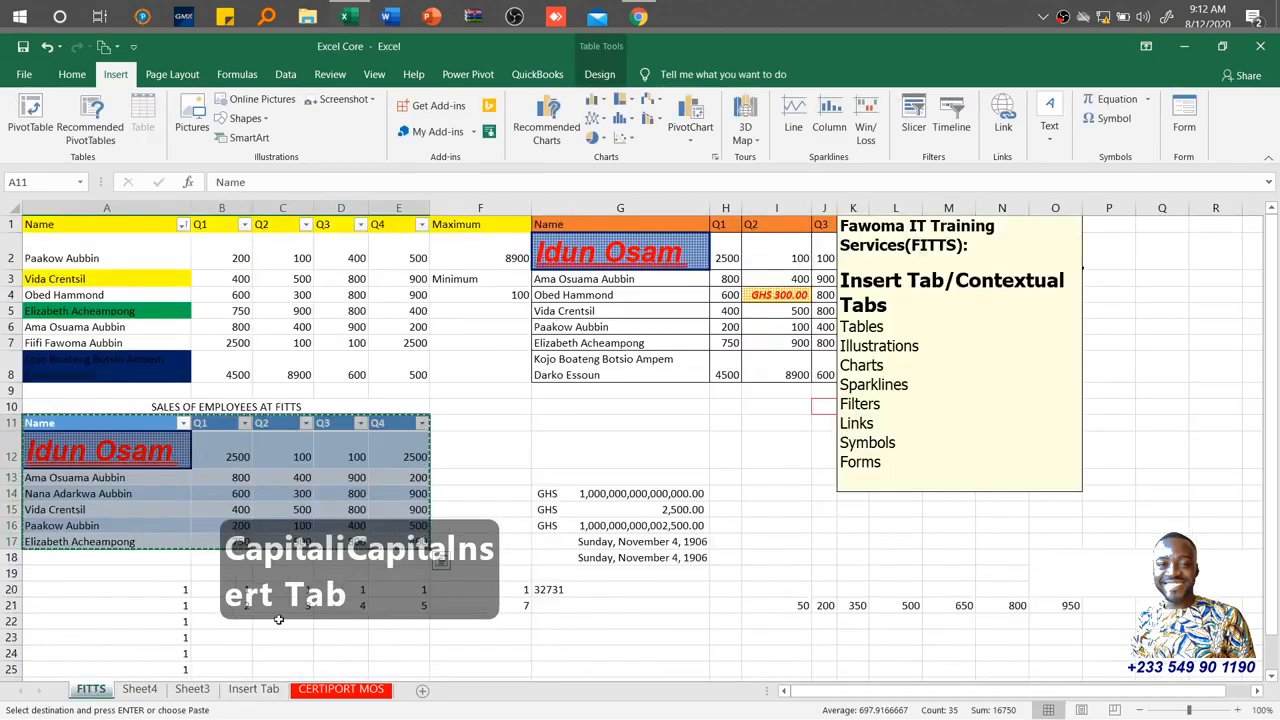
left_click(253, 689)
left_click(47, 222)
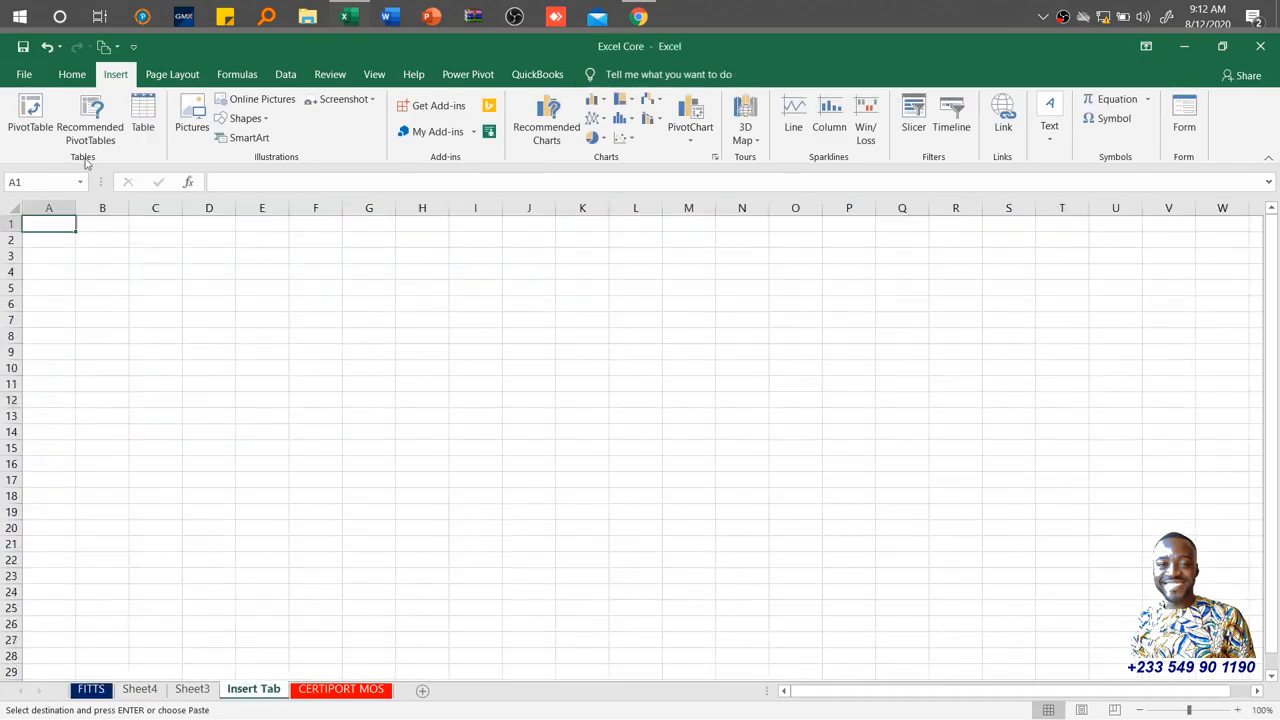
left_click(74, 76)
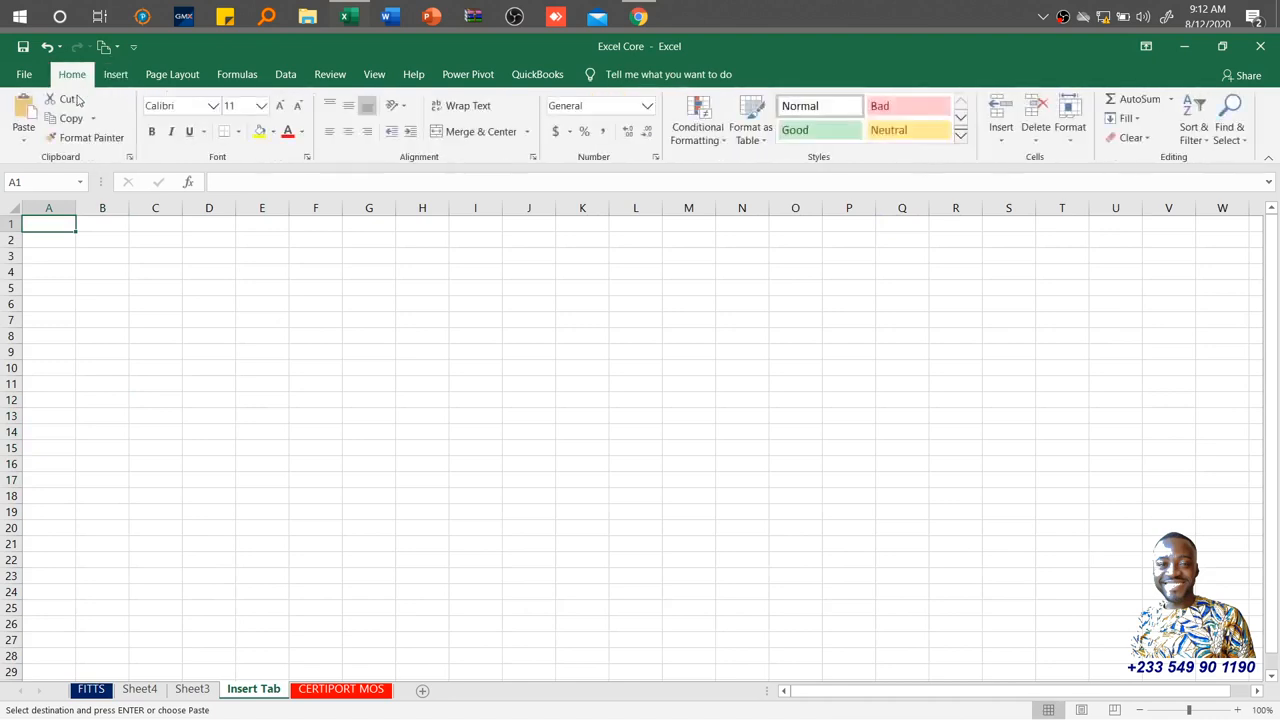
left_click(26, 140)
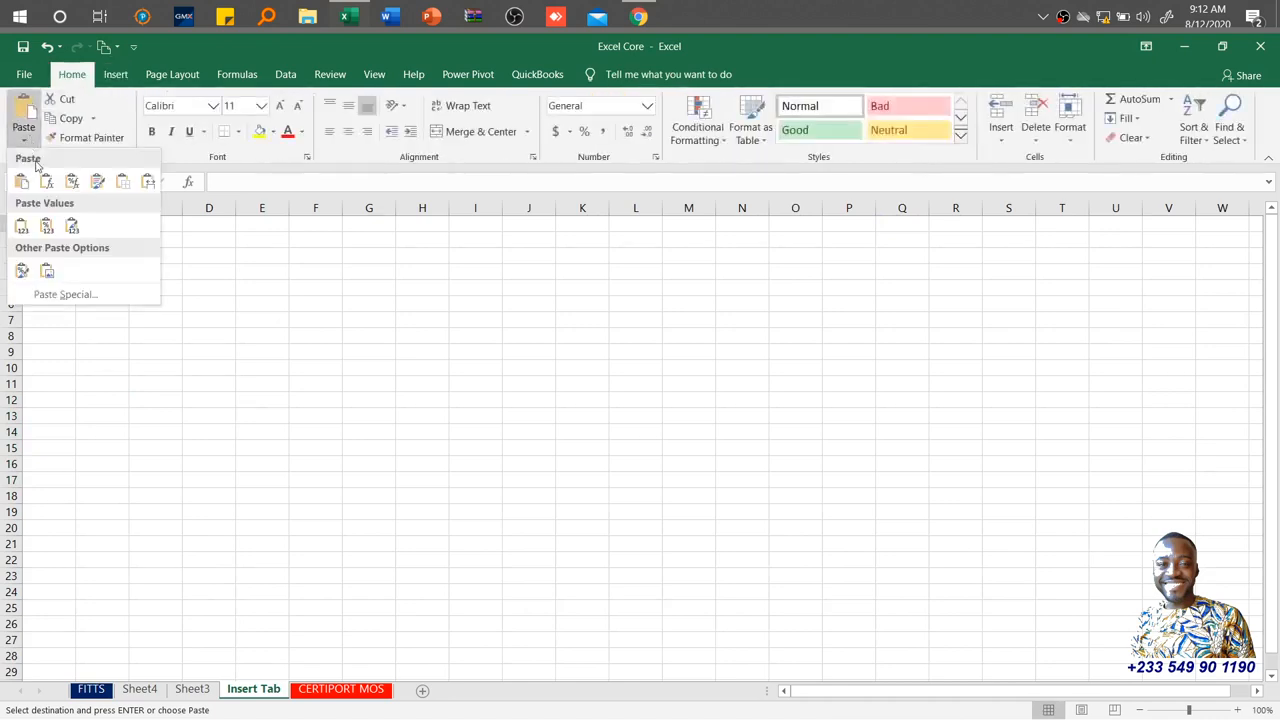
left_click(22, 226)
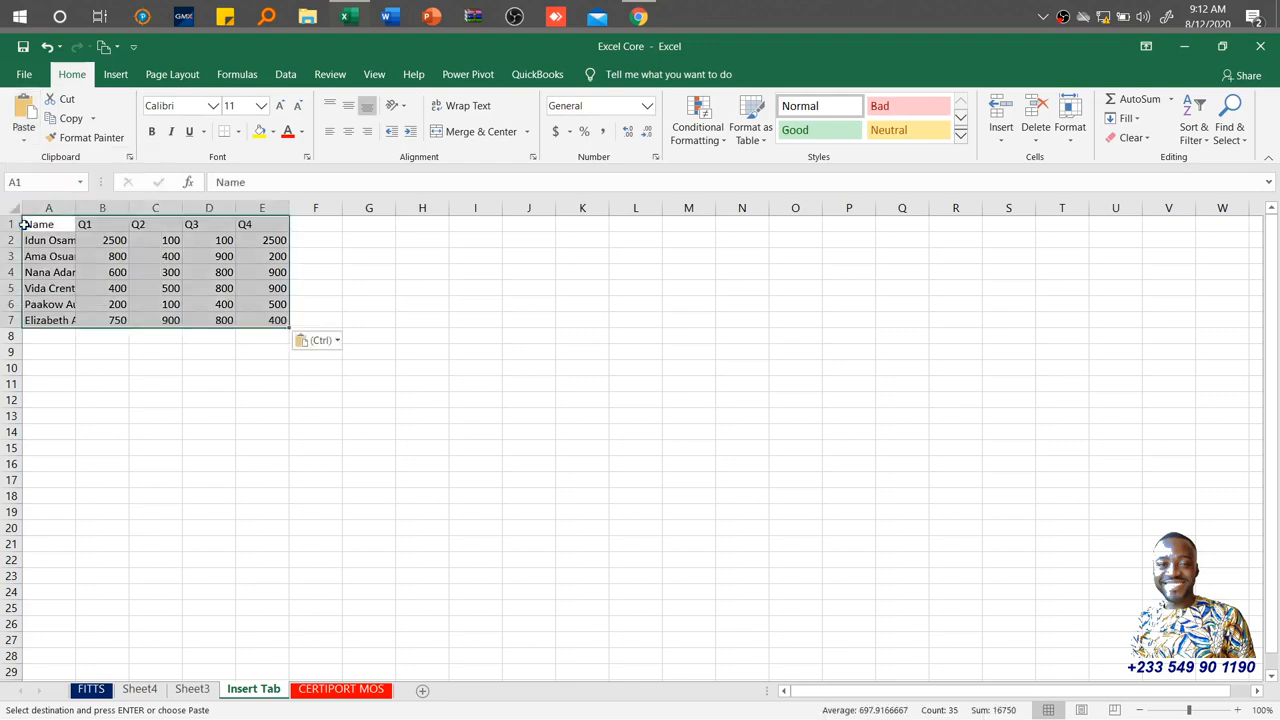
double_click(76, 207)
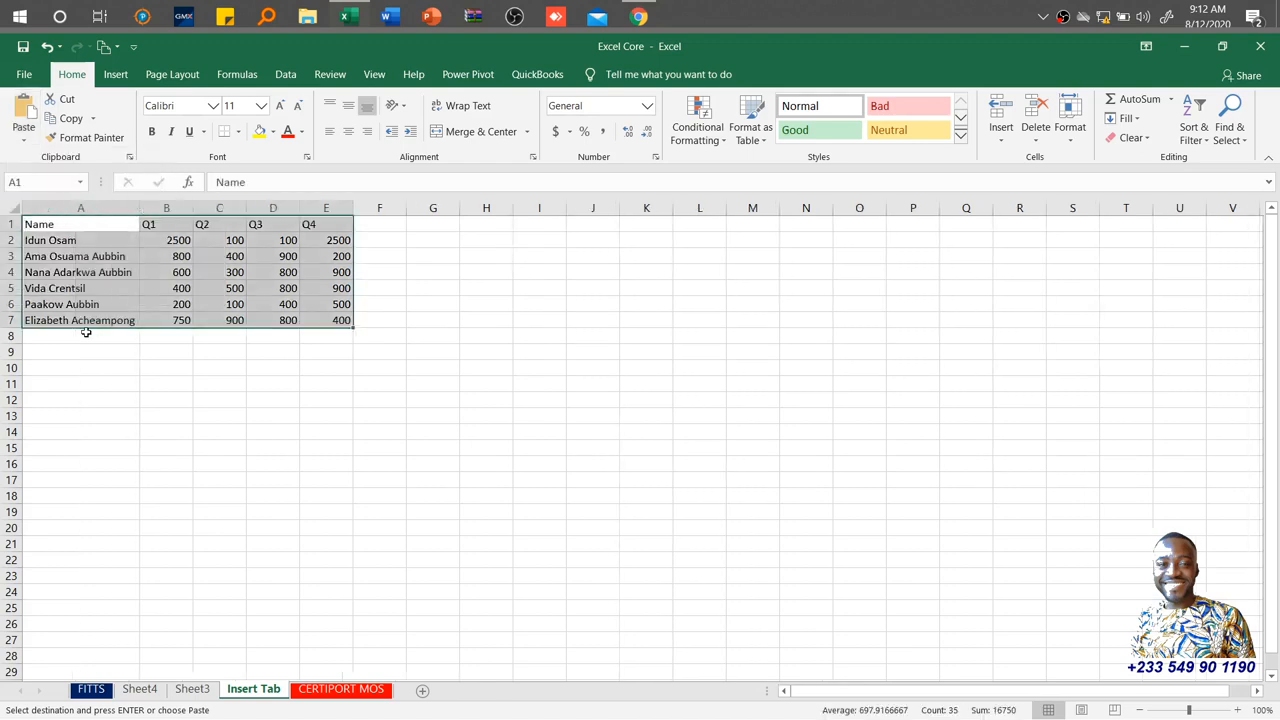
left_click(88, 382)
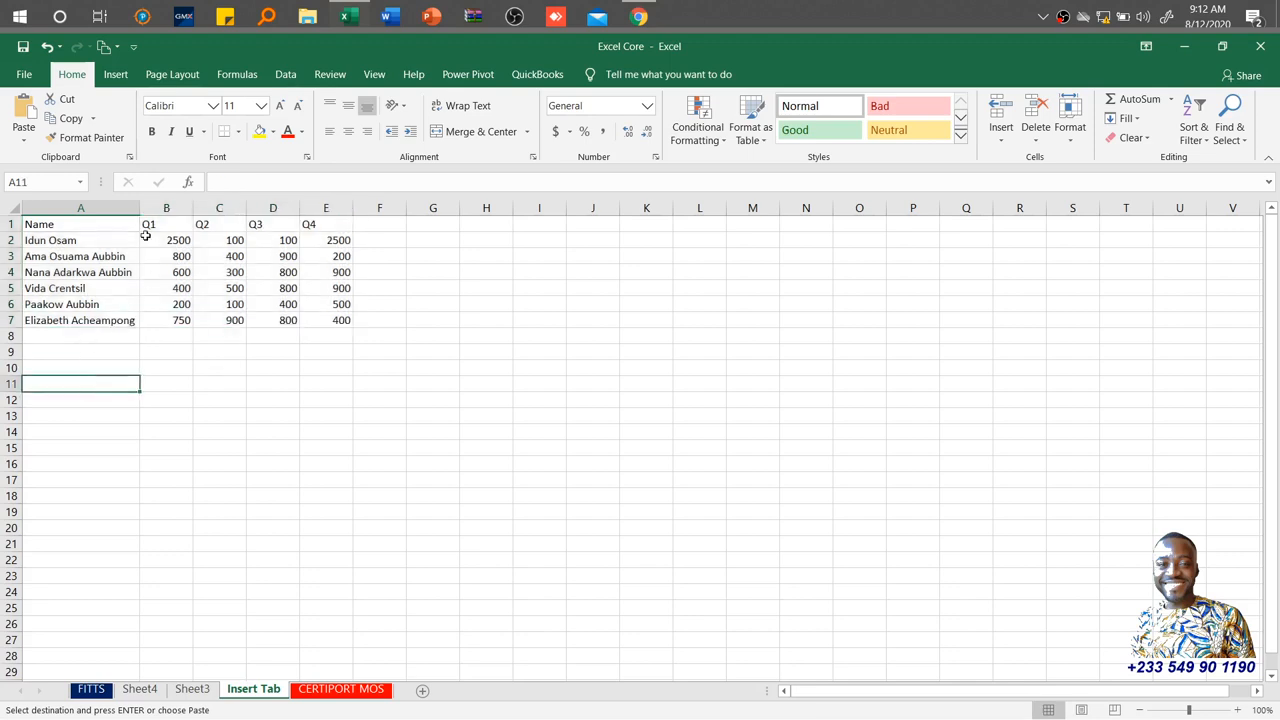
Convert the range A1:E7 on the Insert Tab sheet into a table with headers, and select a cell inside it
left_click(93, 221)
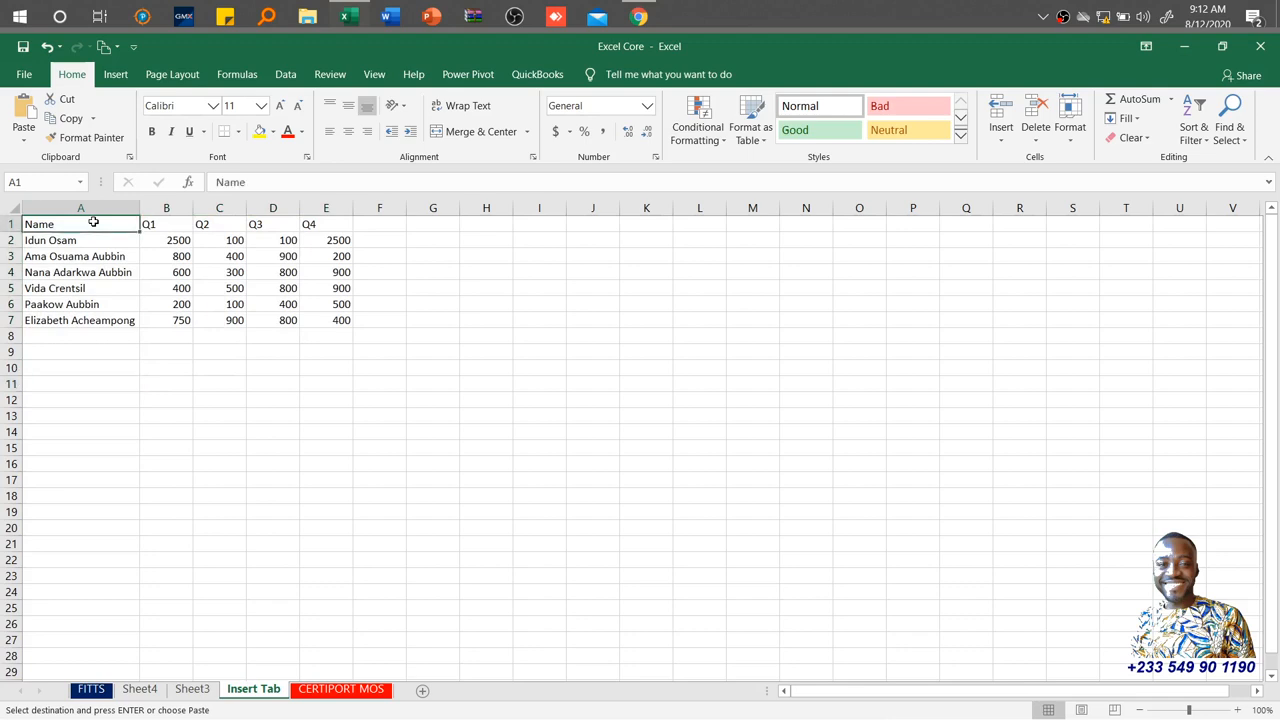
key("ctrl+shift+Right")
key("ctrl+shift+Down")
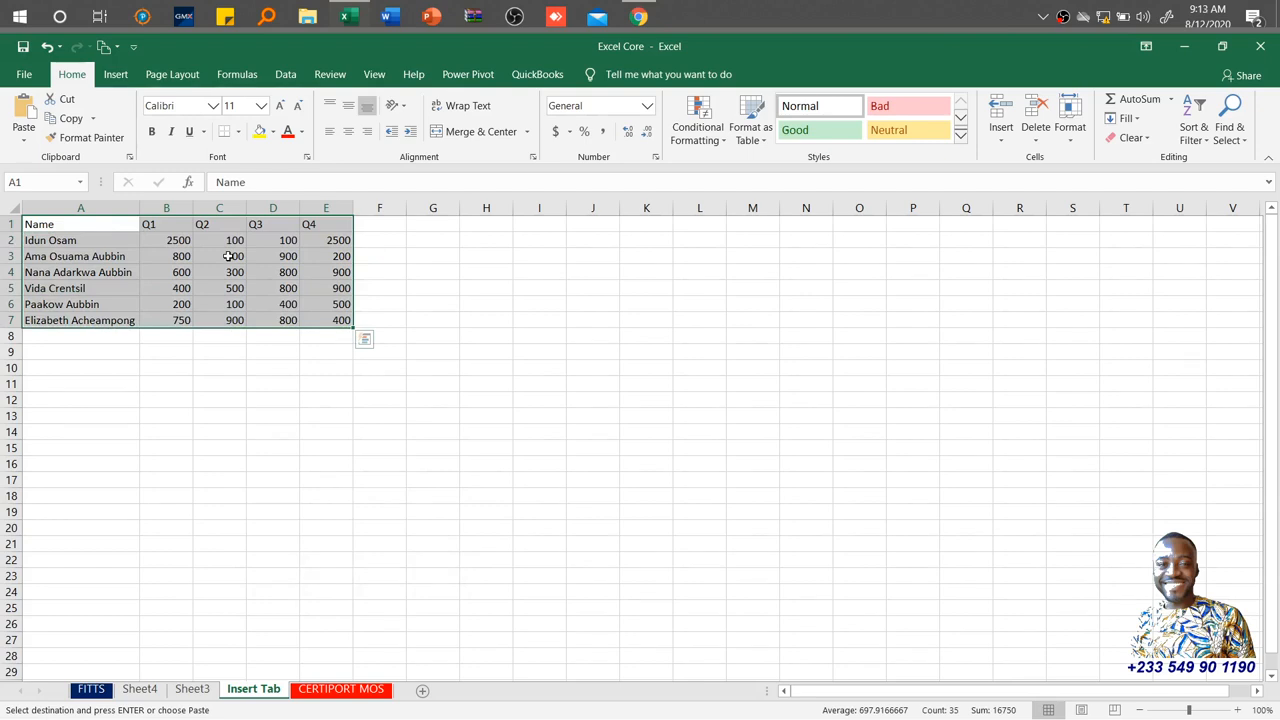
left_click(116, 75)
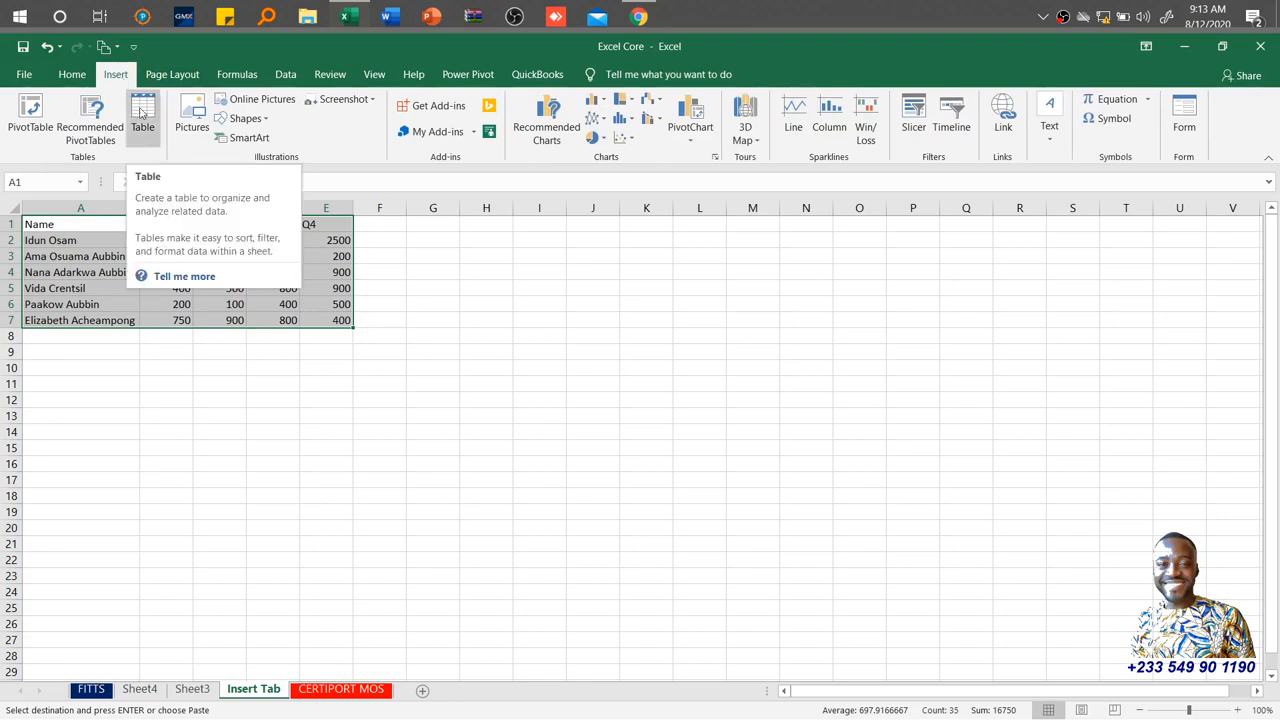
left_click(141, 112)
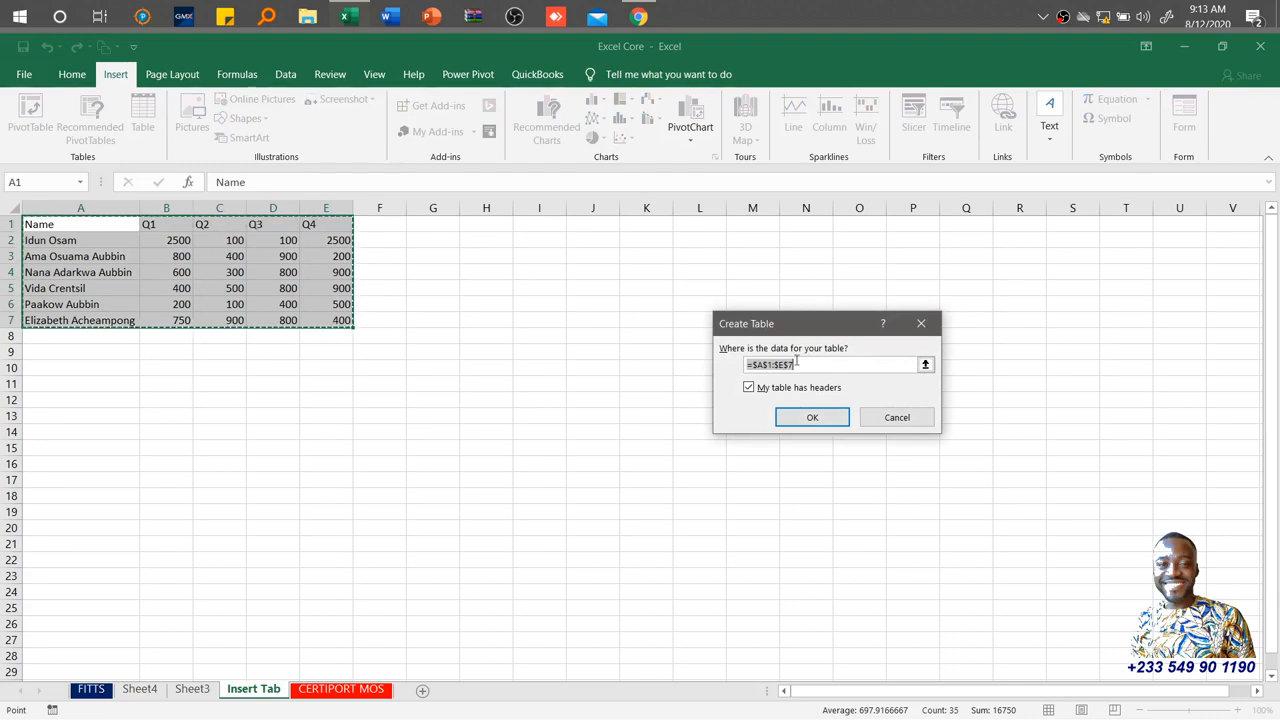
left_click(815, 418)
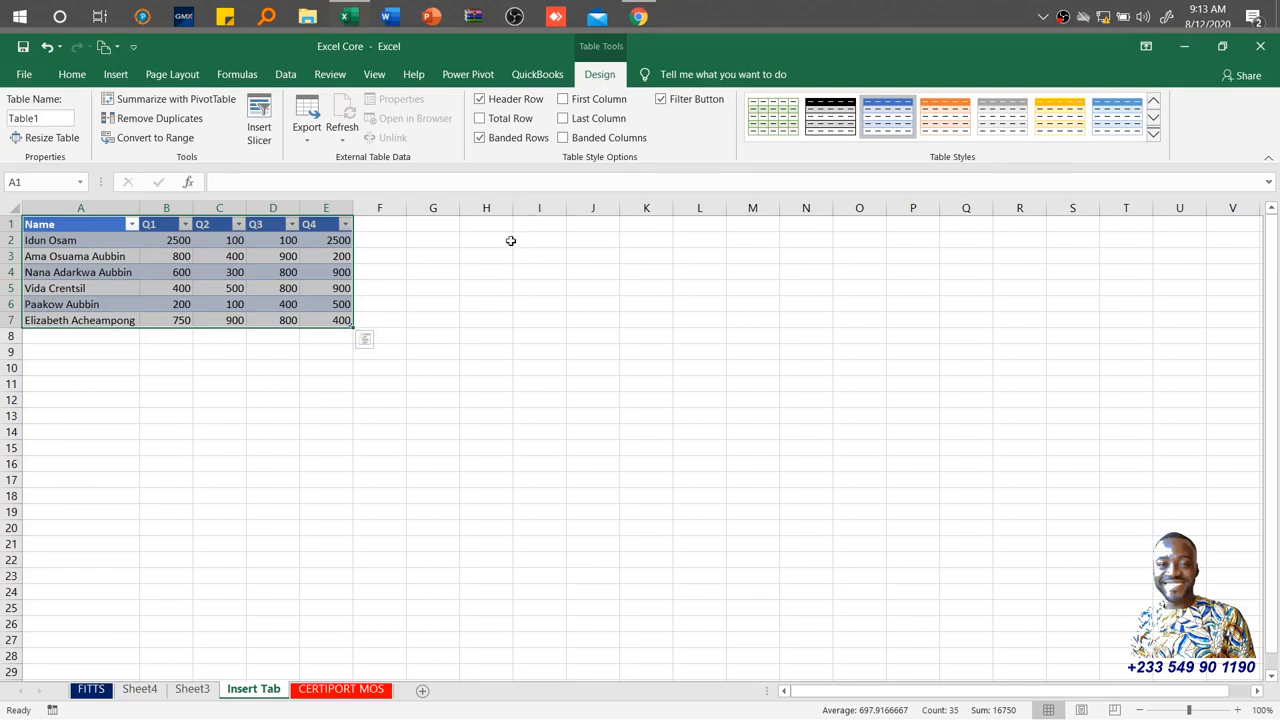
left_click(440, 270)
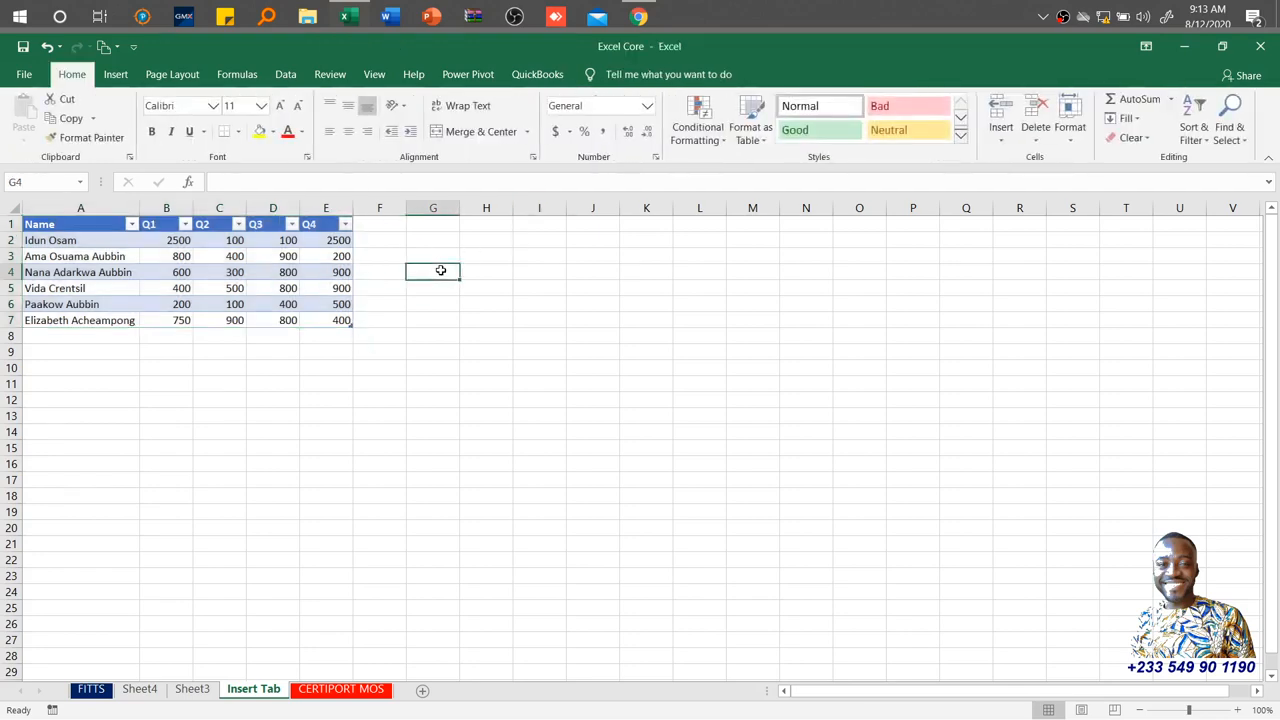
left_click(289, 280)
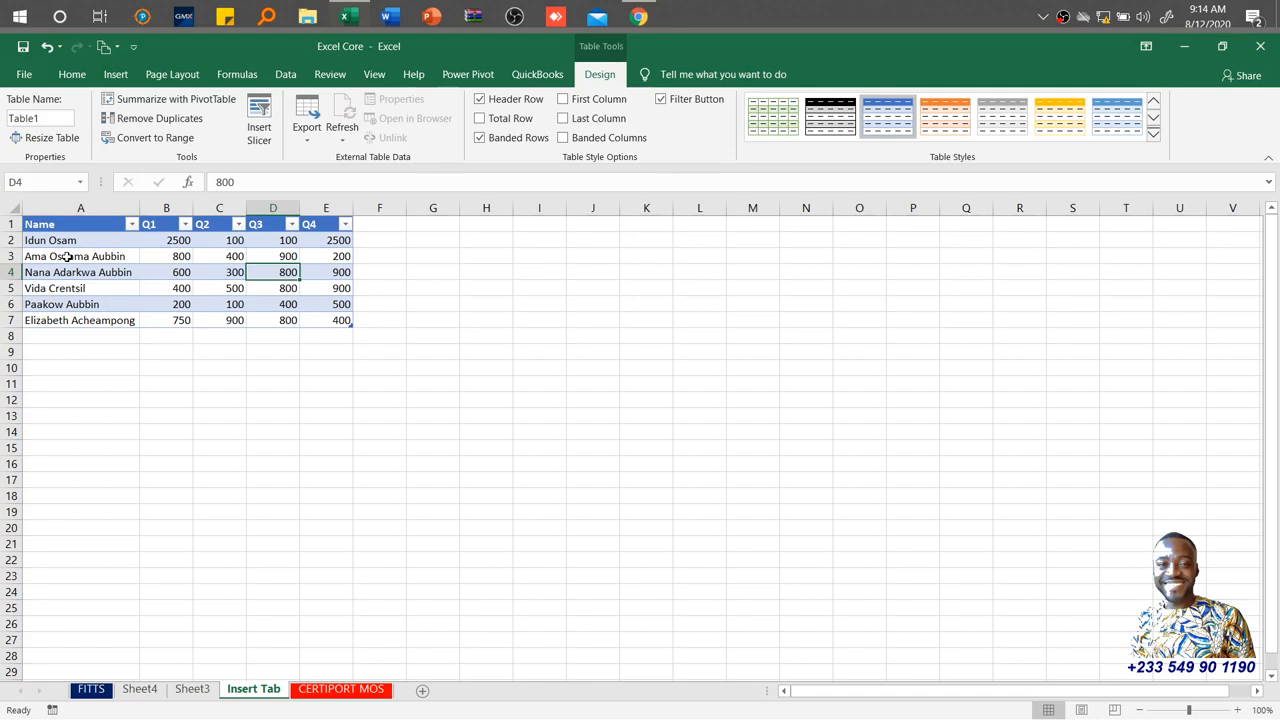
Jump to Table1 by its defined name, first from its own sheet and again from the FITTS sheet
left_click(82, 186)
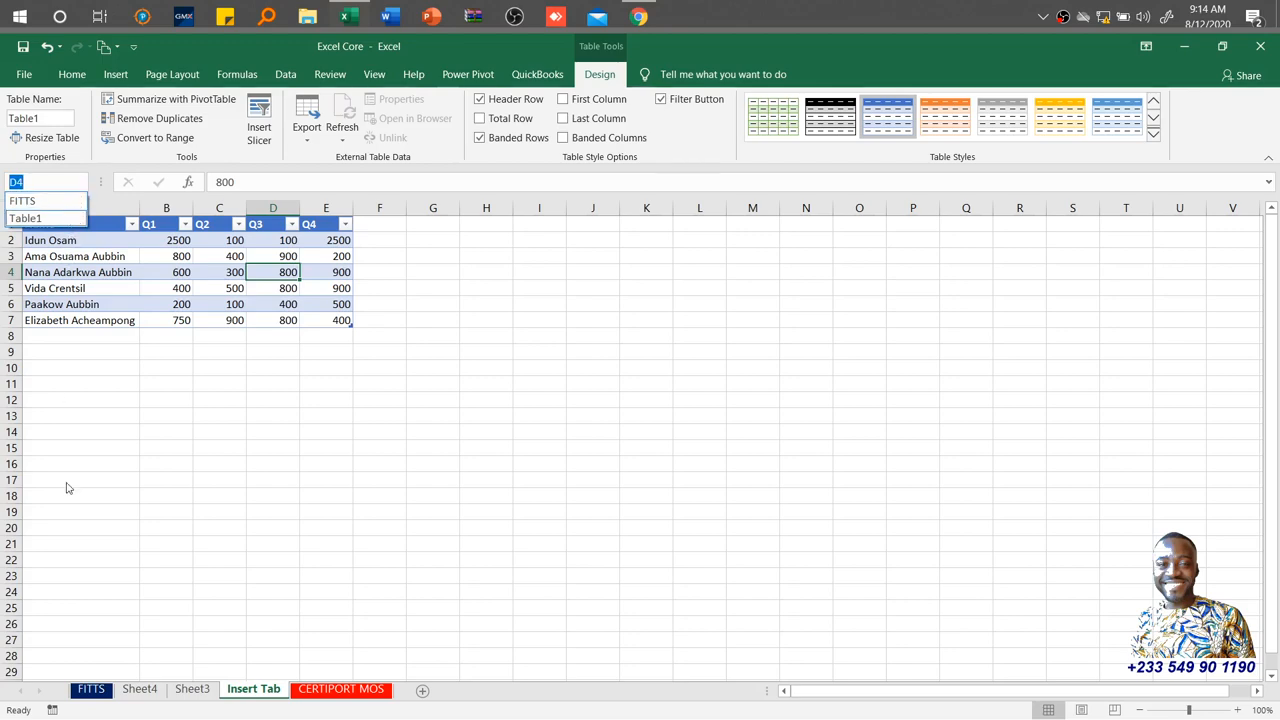
left_click(55, 219)
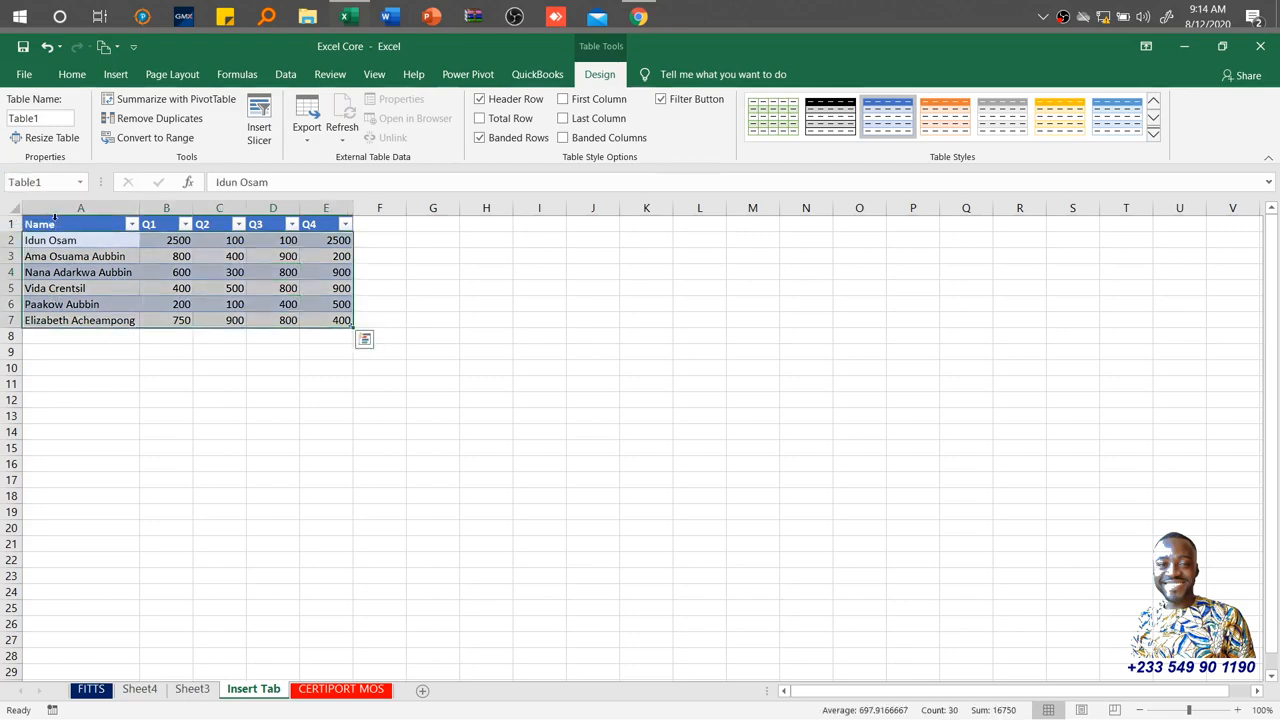
left_click(88, 690)
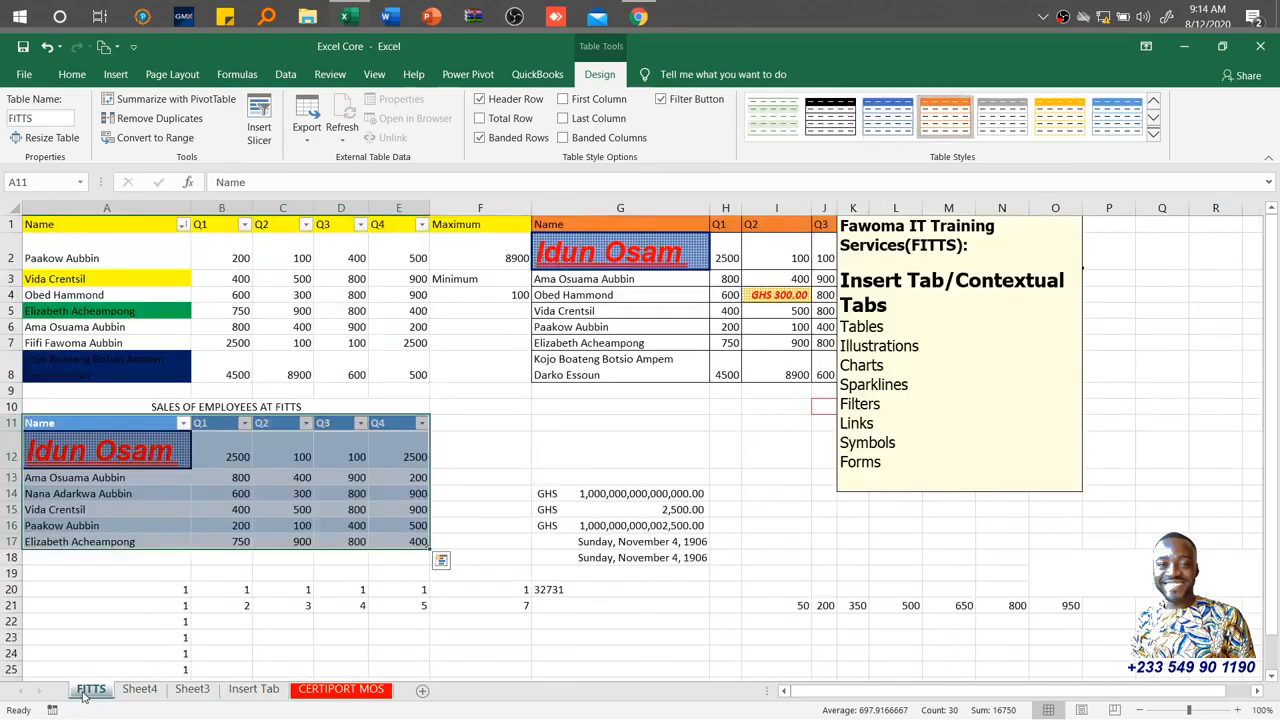
left_click(79, 182)
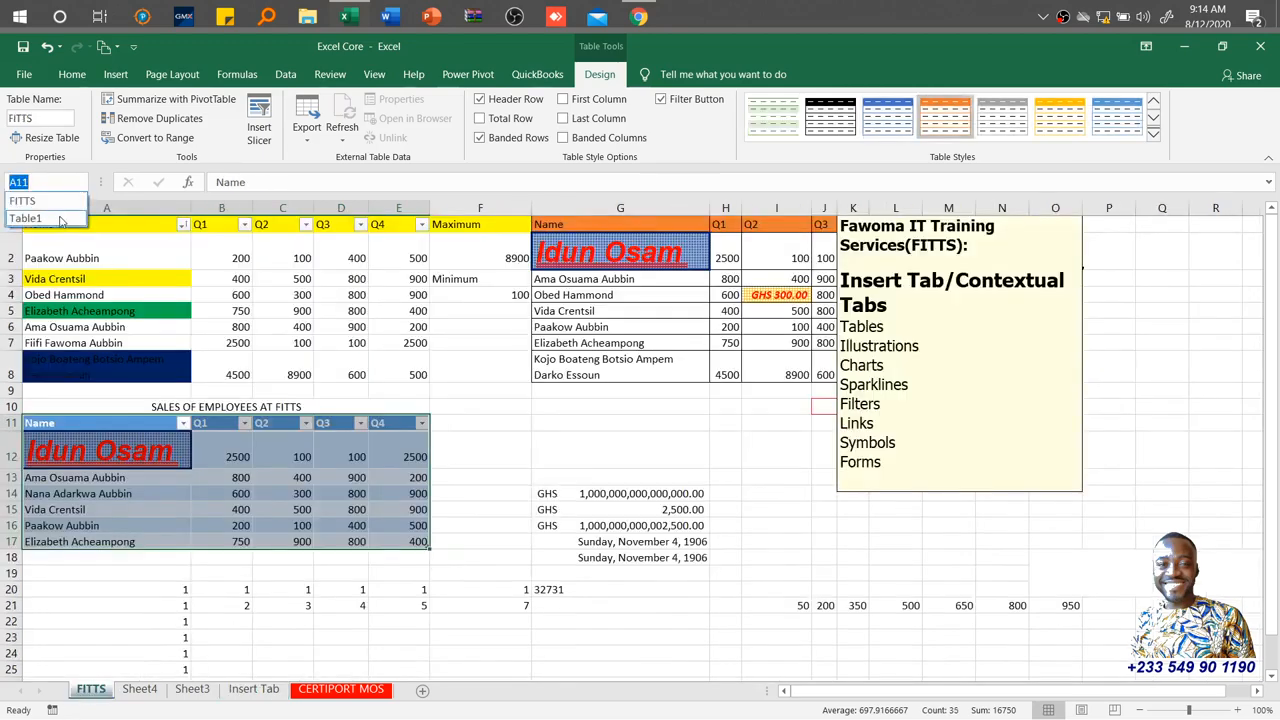
left_click(60, 218)
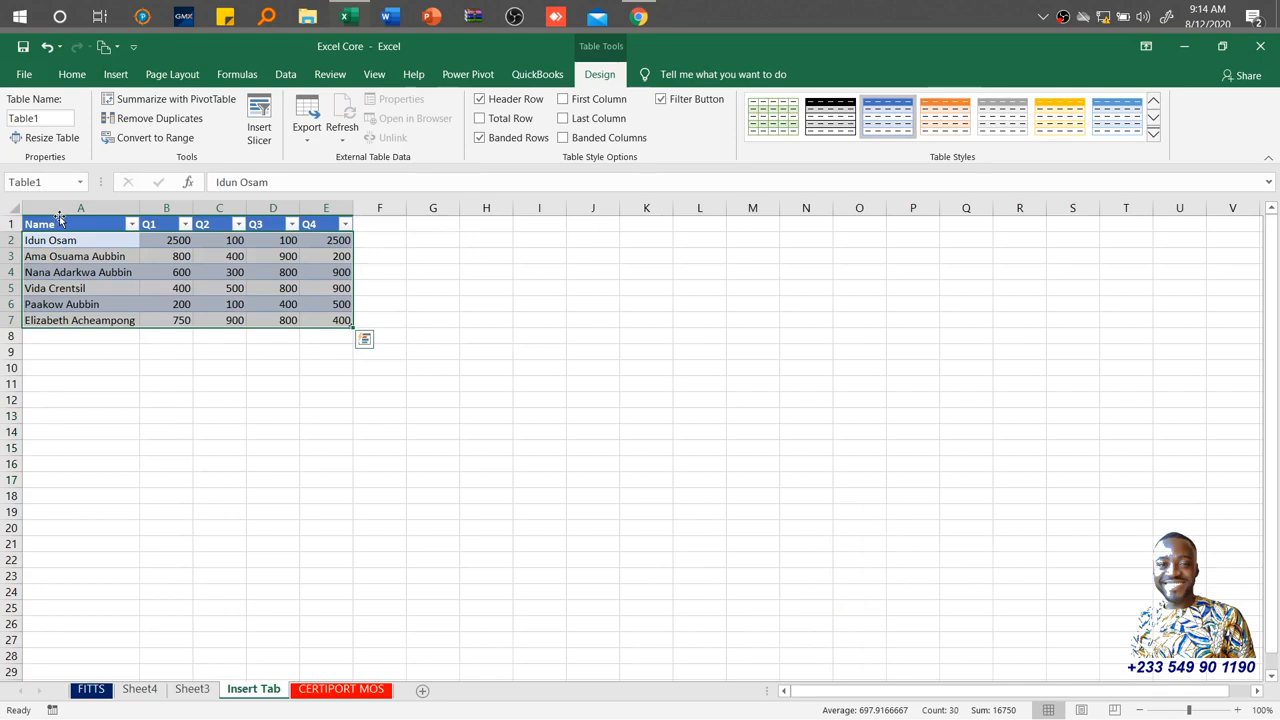
Rename the table on the Insert Tab sheet as "Sales"
left_click(46, 122)
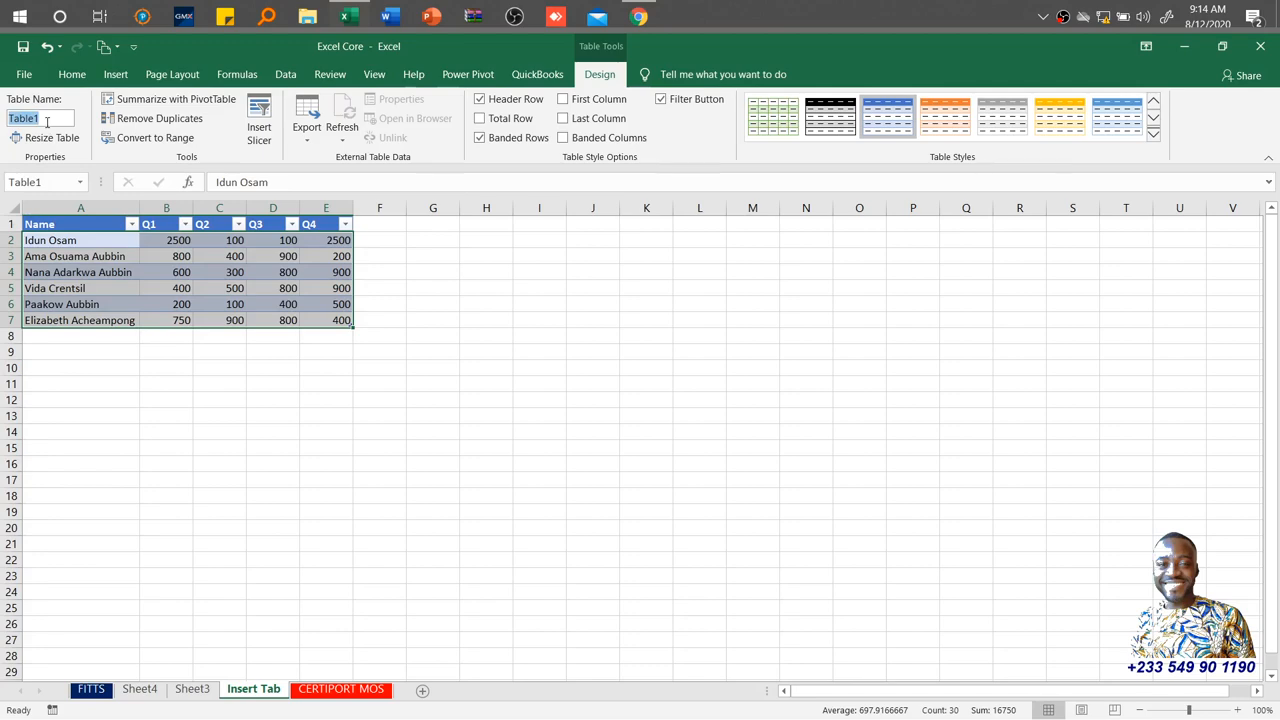
type("Sales")
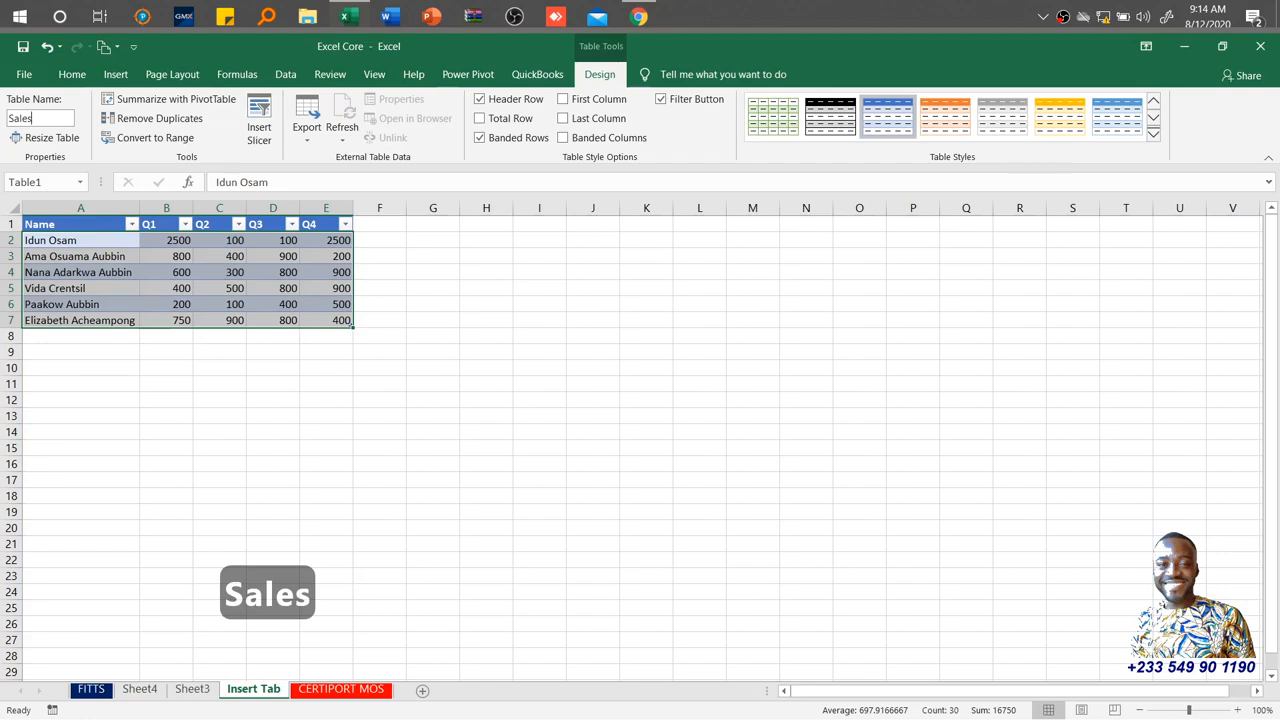
key("Return")
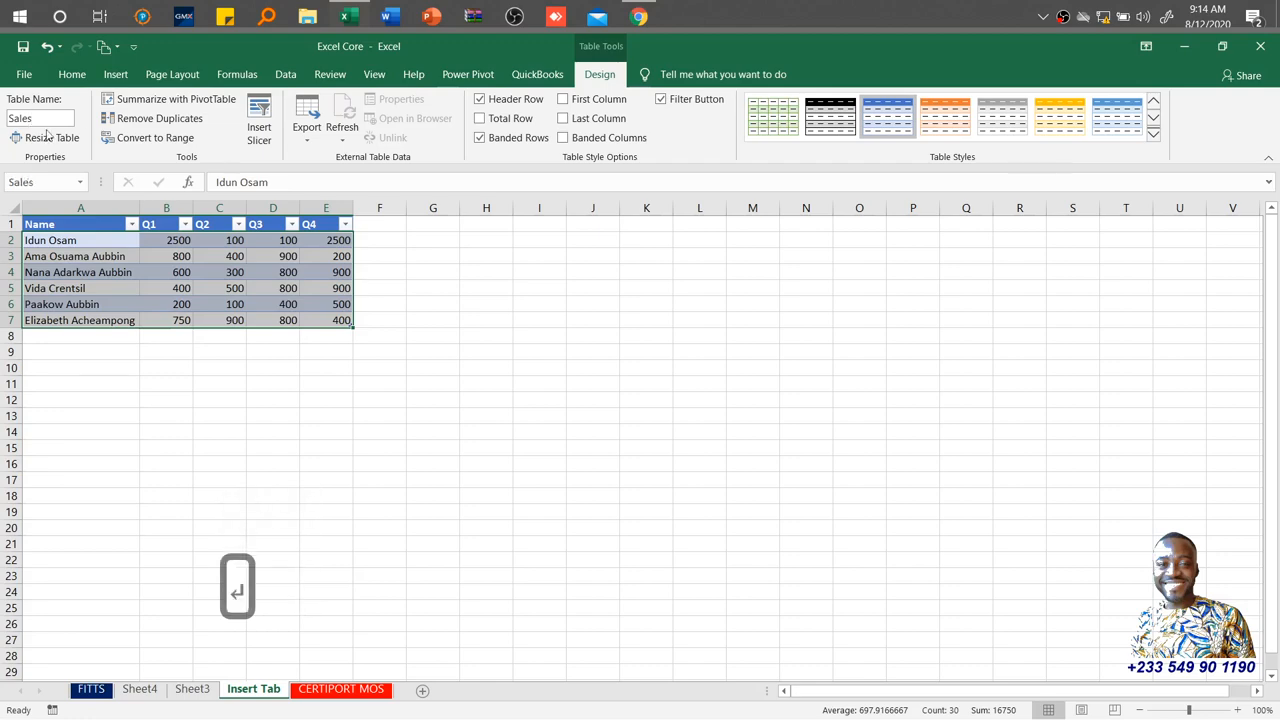
Go to the Sales table by its name from Sheet4 and show its table design options
left_click(104, 450)
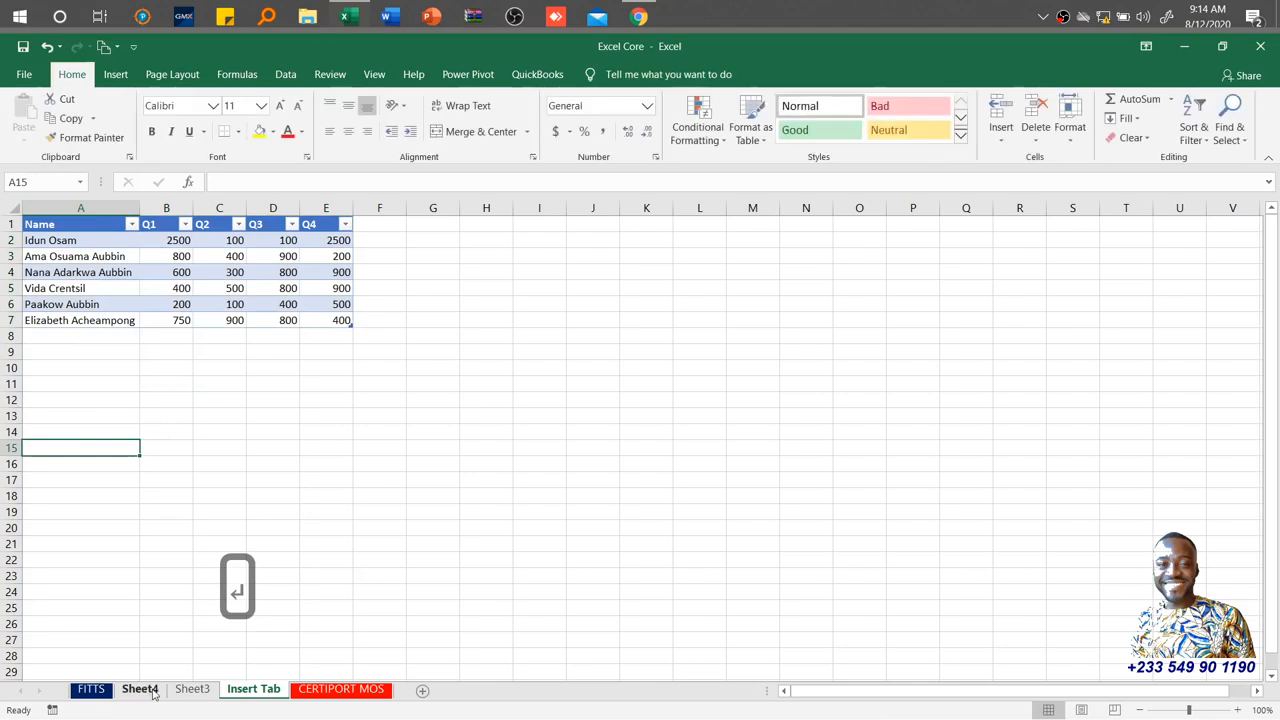
left_click(140, 690)
left_click(80, 184)
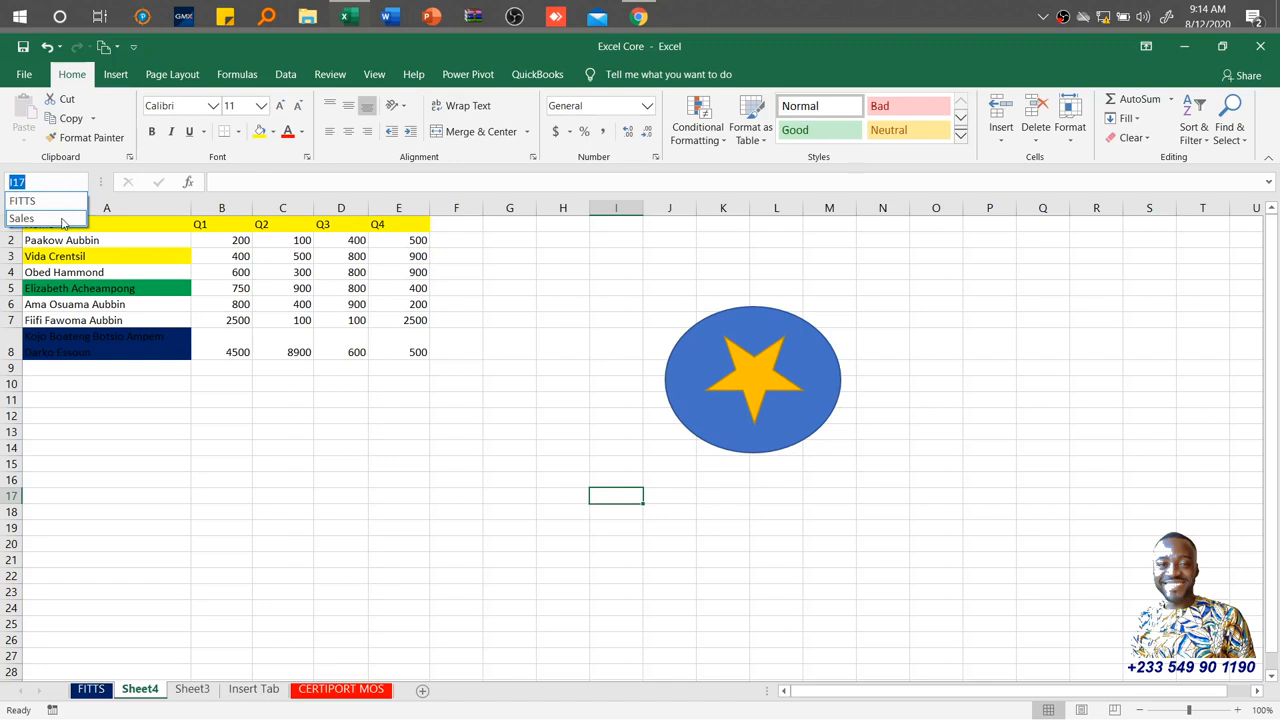
left_click(62, 219)
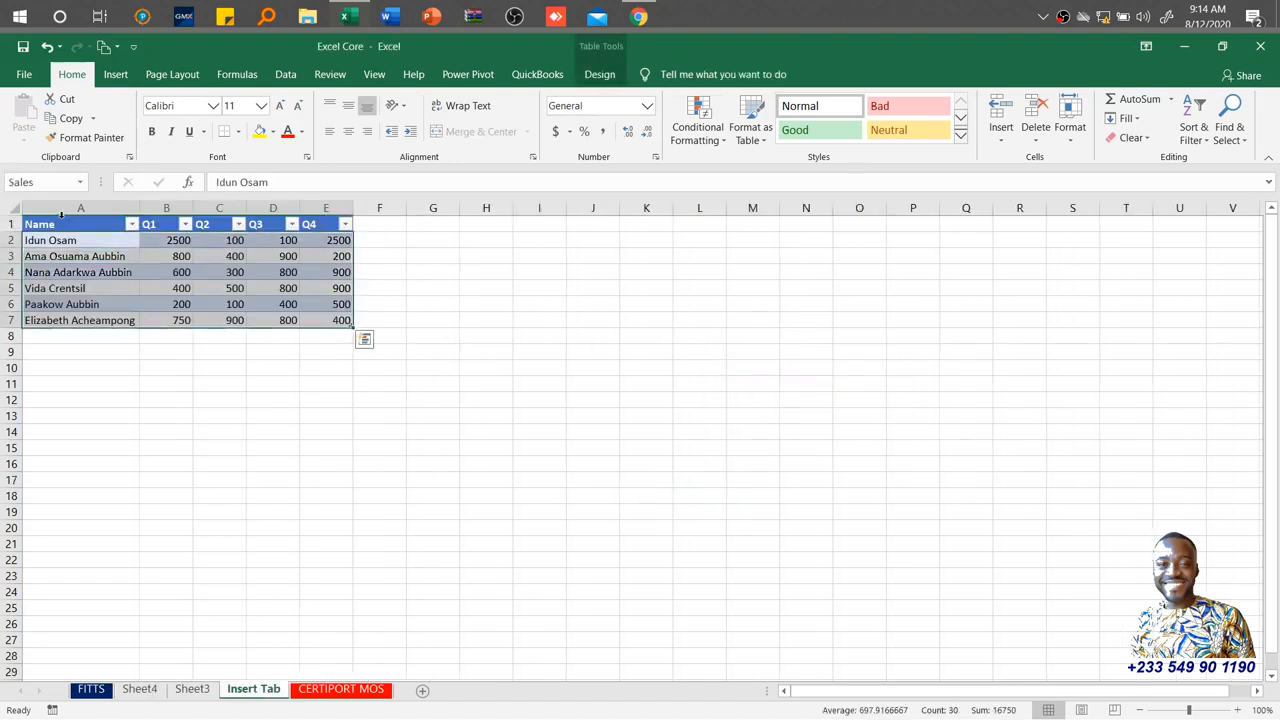
left_click(590, 75)
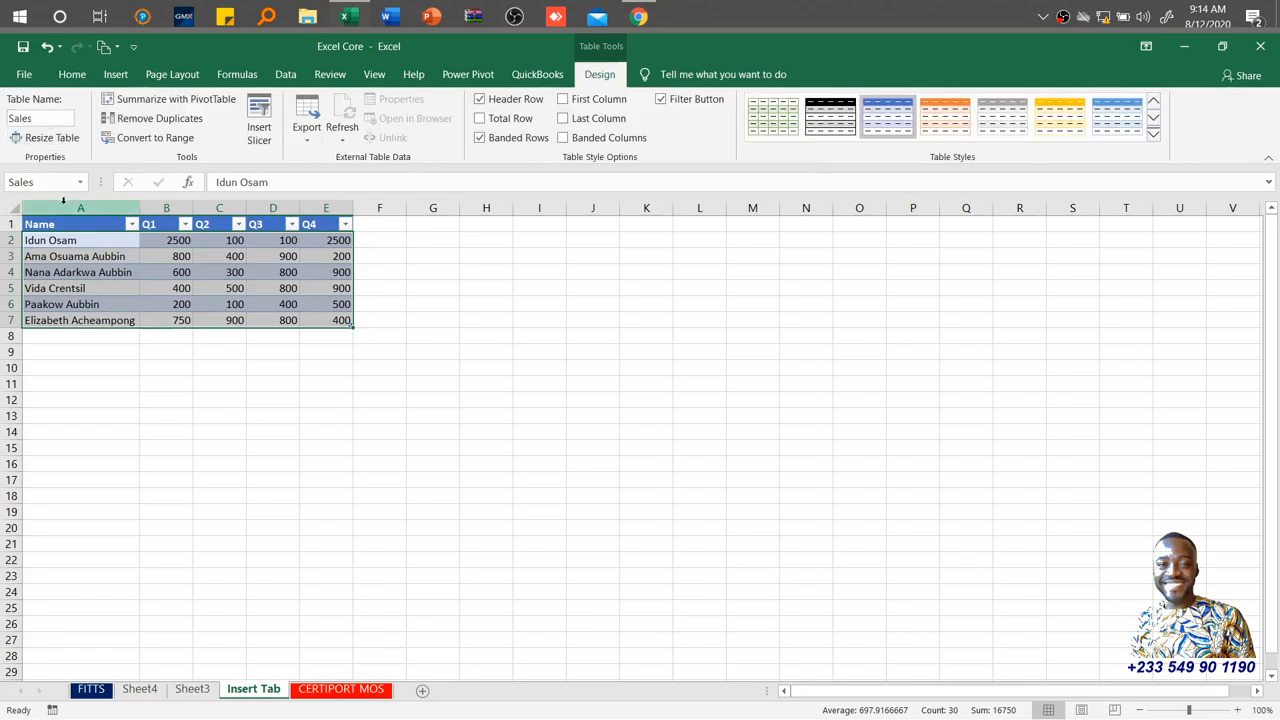
Append an empty row 8 to the end of the Sales table
left_click(88, 318)
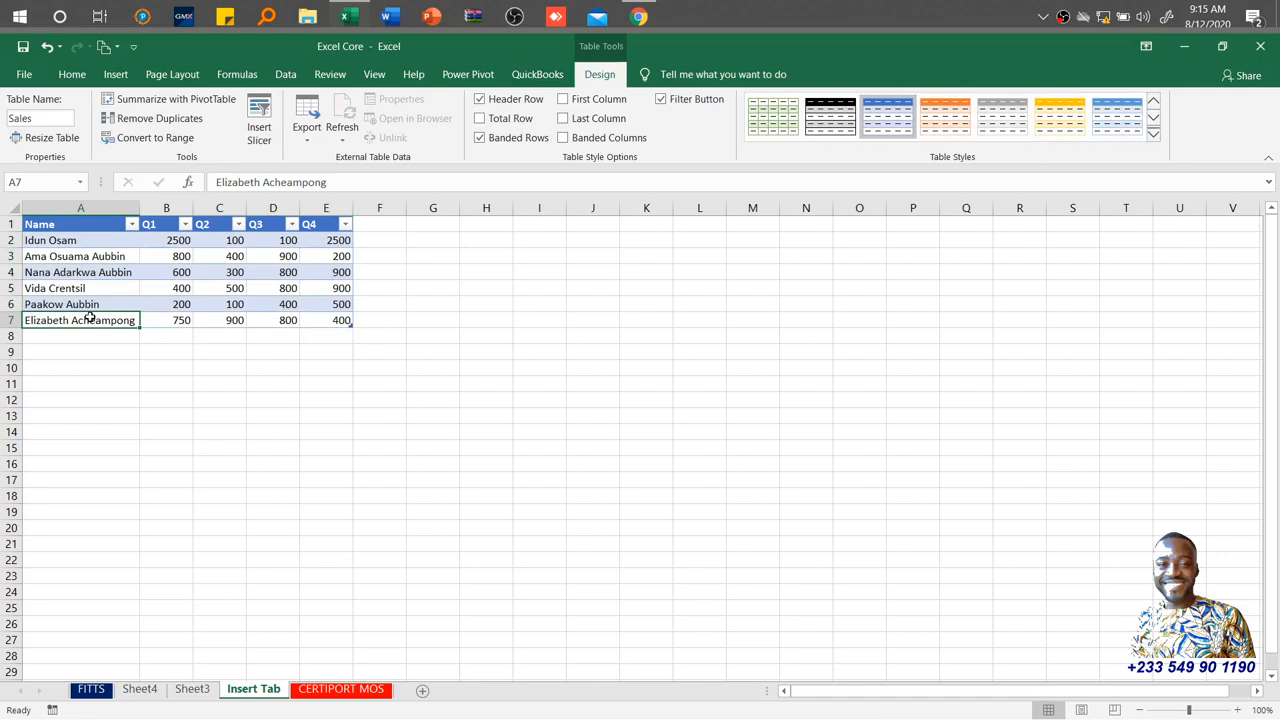
key("Tab")
key("Tab")
key("Tab")
key("Tab")
key("Tab")
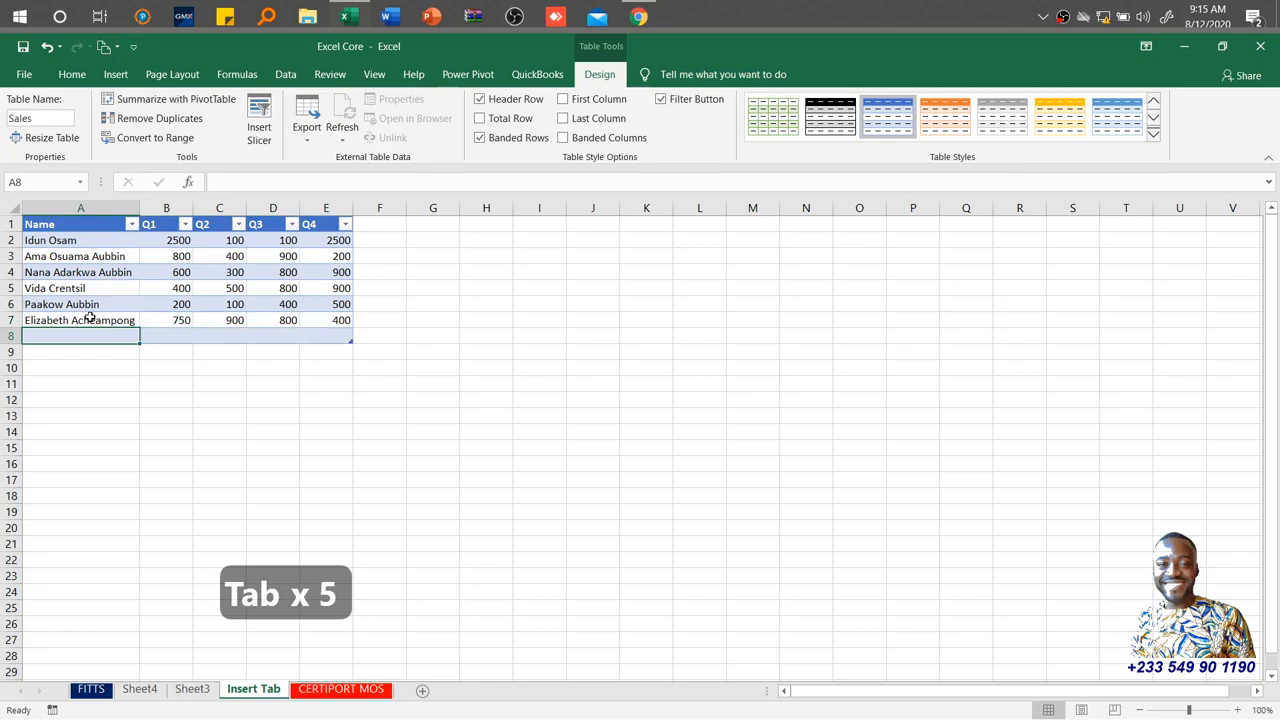
Copy the data of table row 5 (A5:E5) into the empty row 8
key("Up")
key("Up")
key("Up")
key("ctrl+shift+Right")
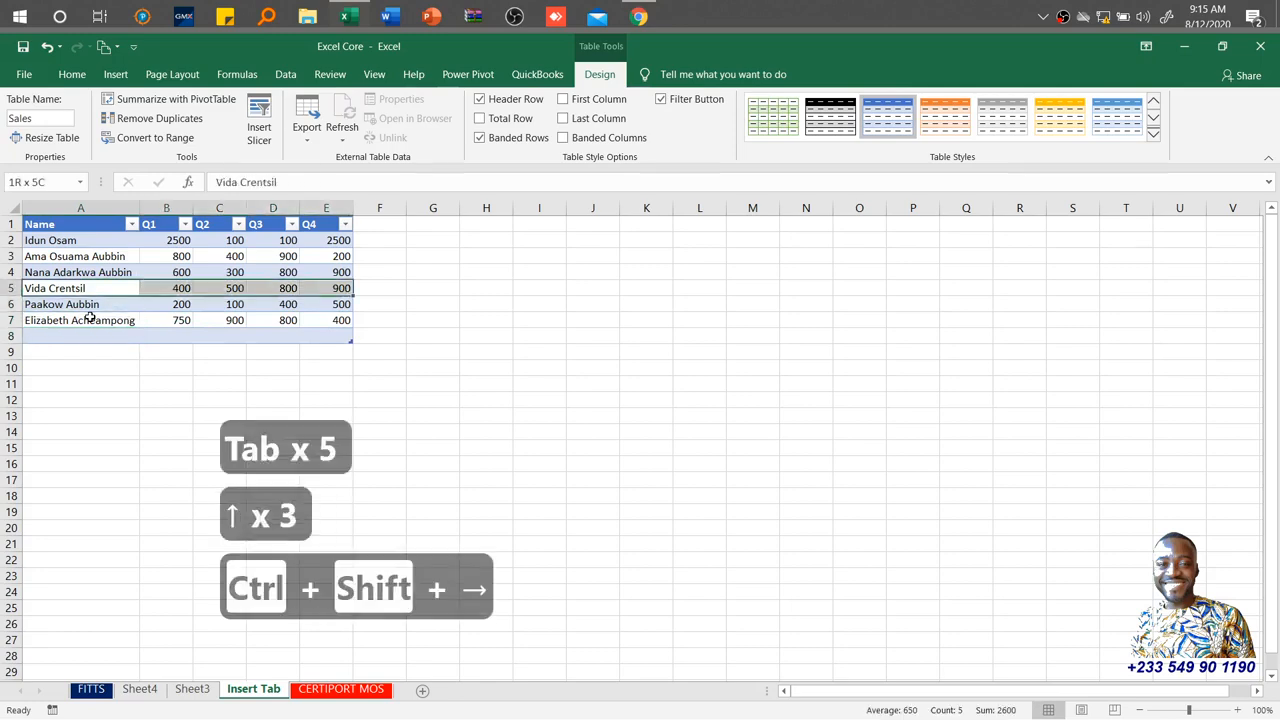
key("ctrl+c")
key("Down")
key("Down")
key("Down")
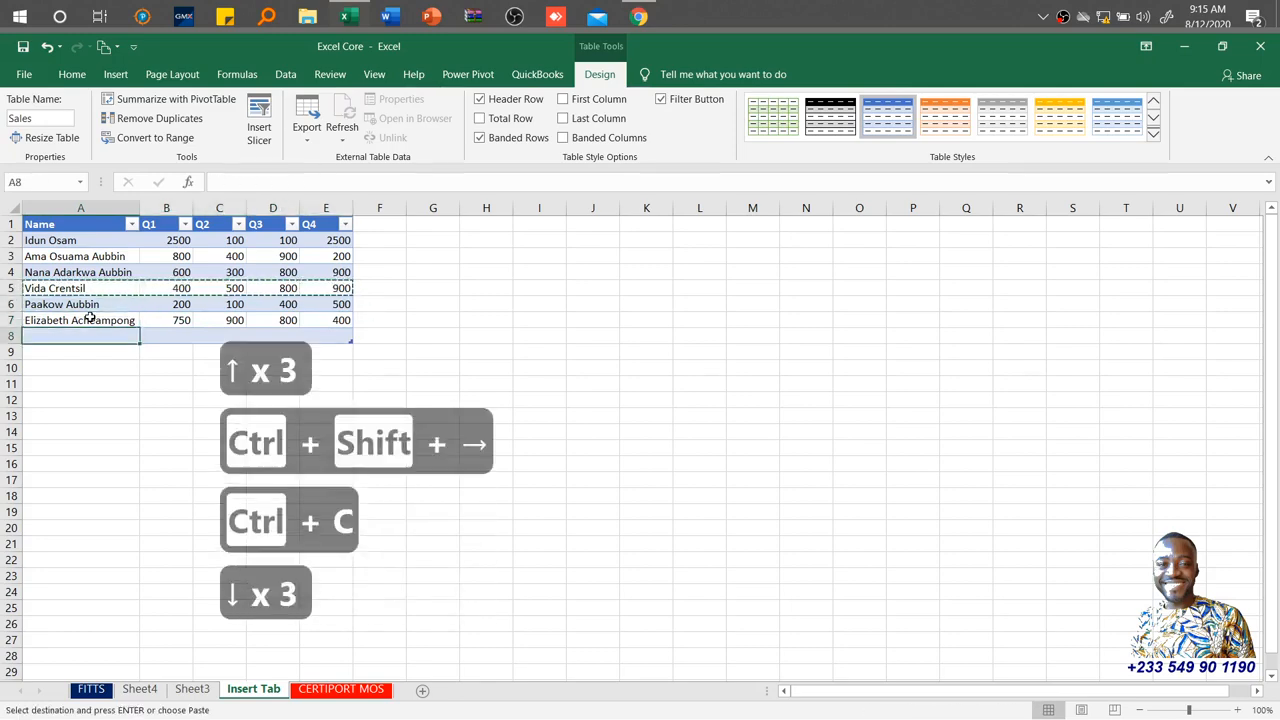
key("ctrl+v")
Extend the Sales table with one more empty row, row 9
key("Tab")
key("Tab")
key("Tab")
key("Tab")
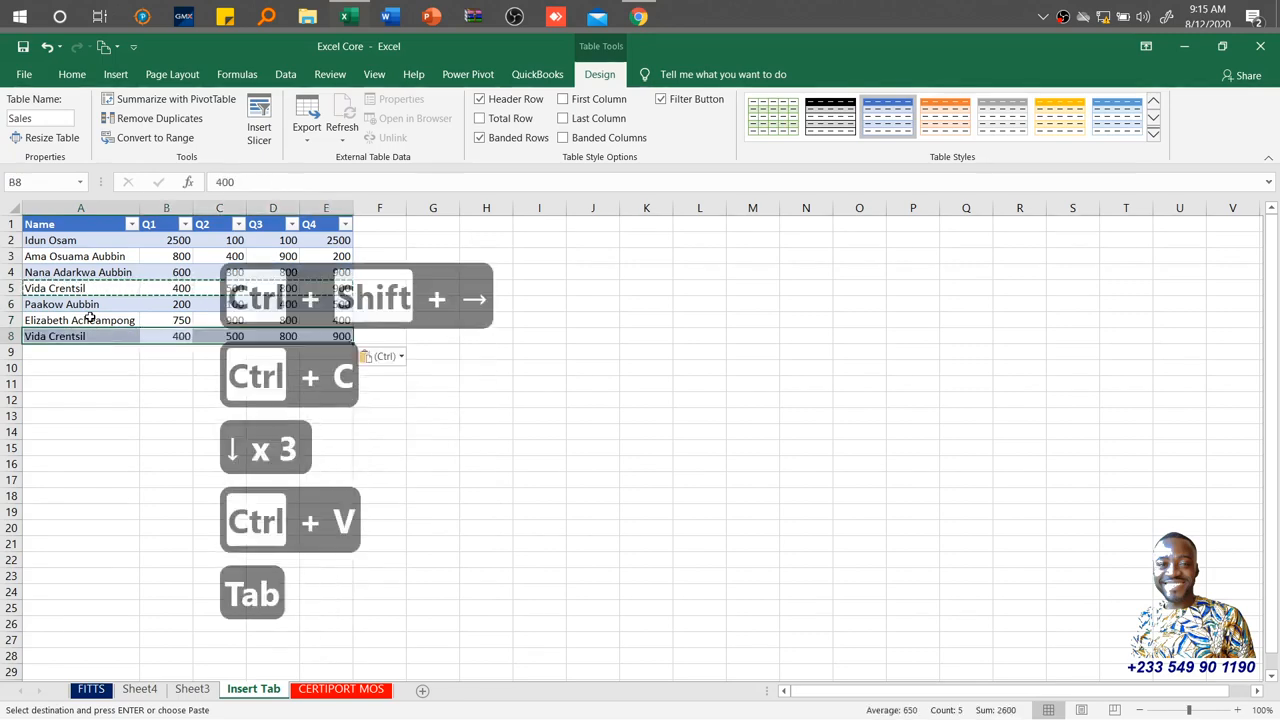
key("Tab")
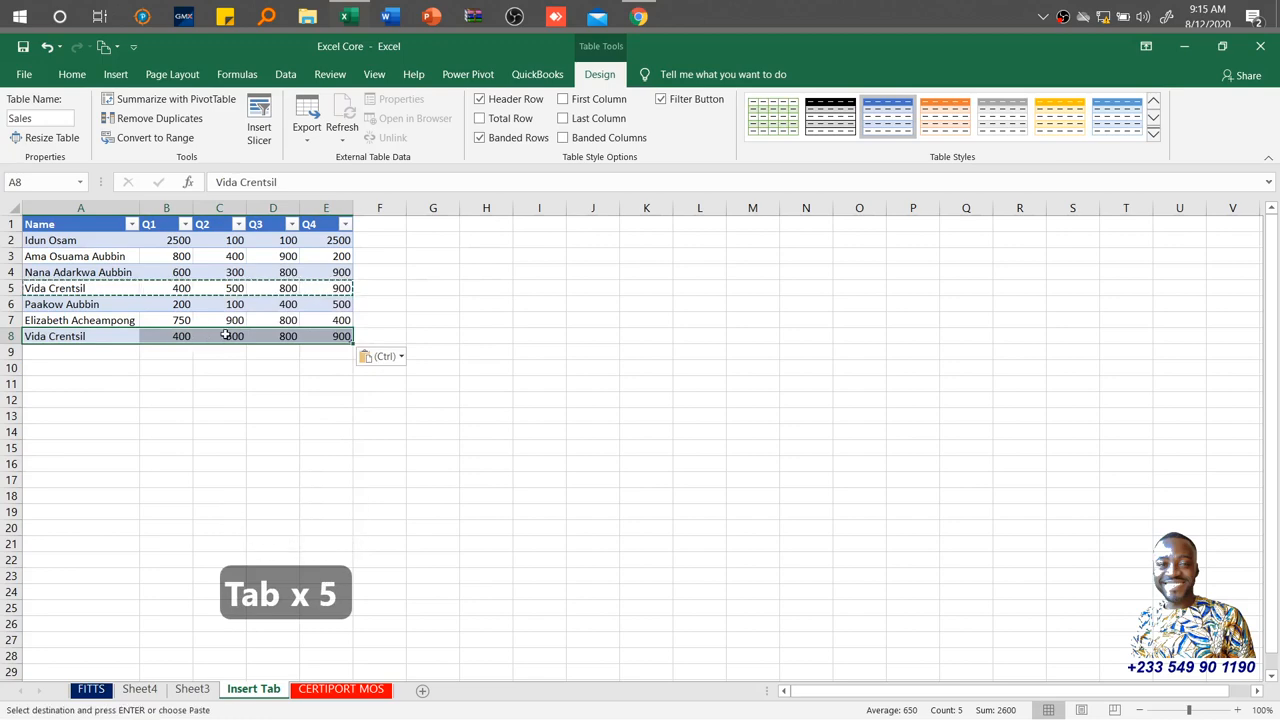
key("Tab")
key("Tab")
key("Tab")
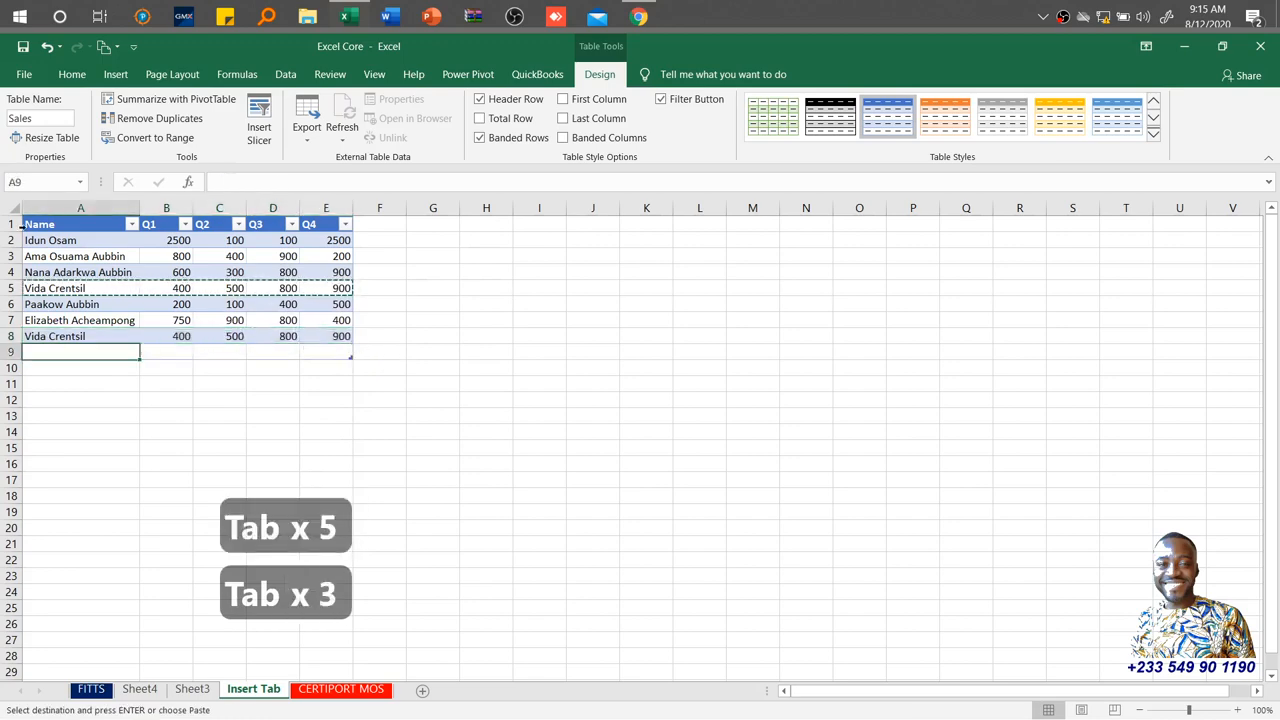
left_click_drag(55, 241, 312, 241)
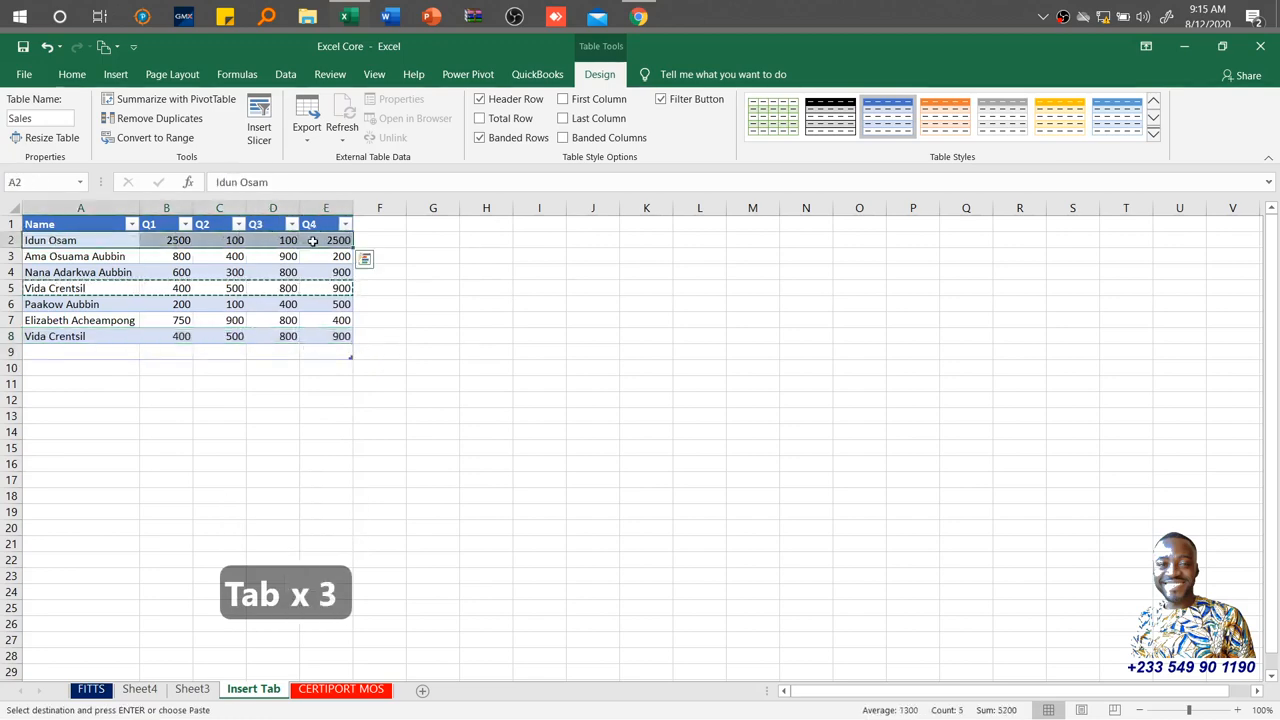
key("ctrl+c")
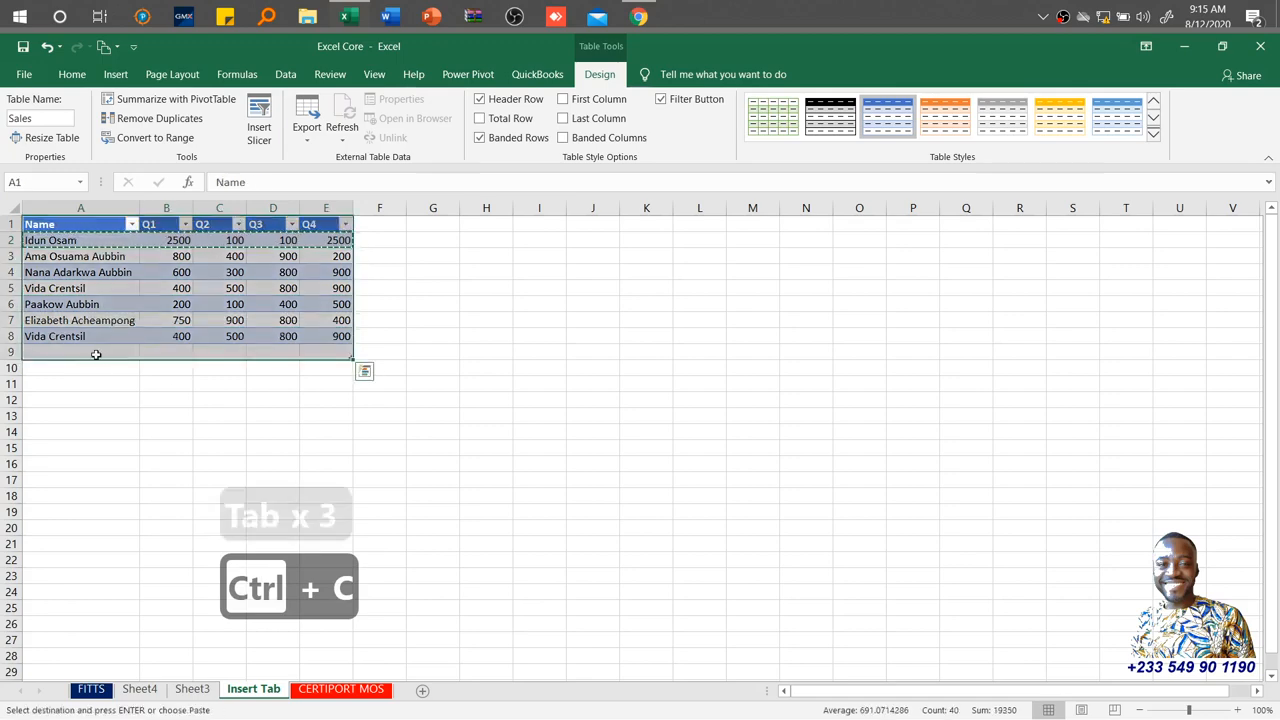
double_click(97, 354)
Copy the data of the first table row (A2:E2) into the empty row 9
key("Up")
key("Up")
key("Up")
key("Up")
key("Up")
key("Up")
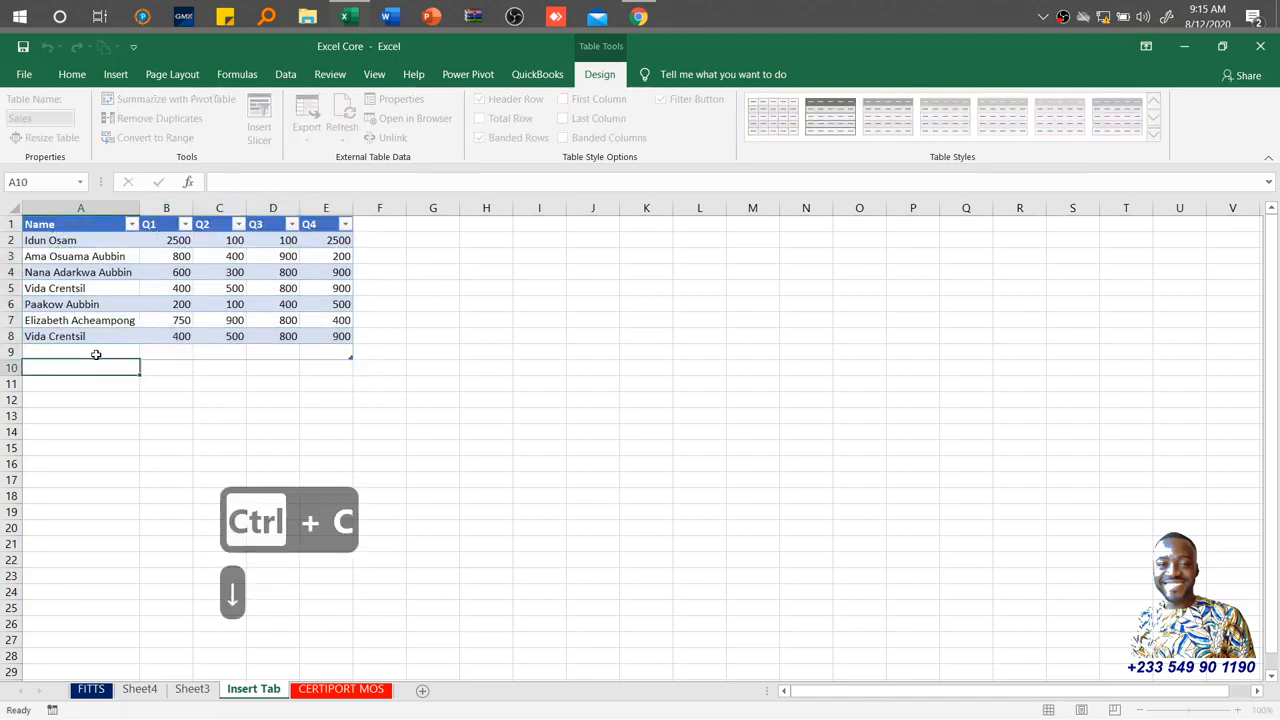
key("Up")
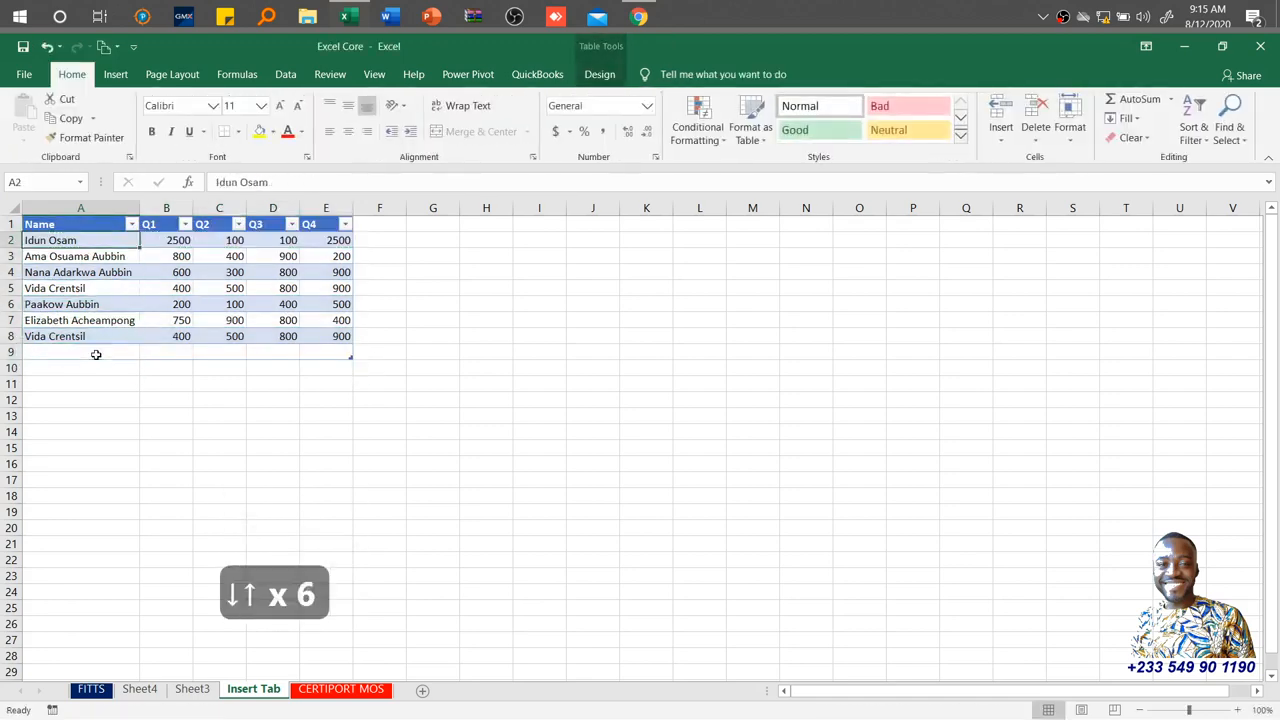
key("ctrl+shift+Right")
key("ctrl+c")
key("Down")
key("Down")
key("Down")
key("Down")
key("Down")
key("Down")
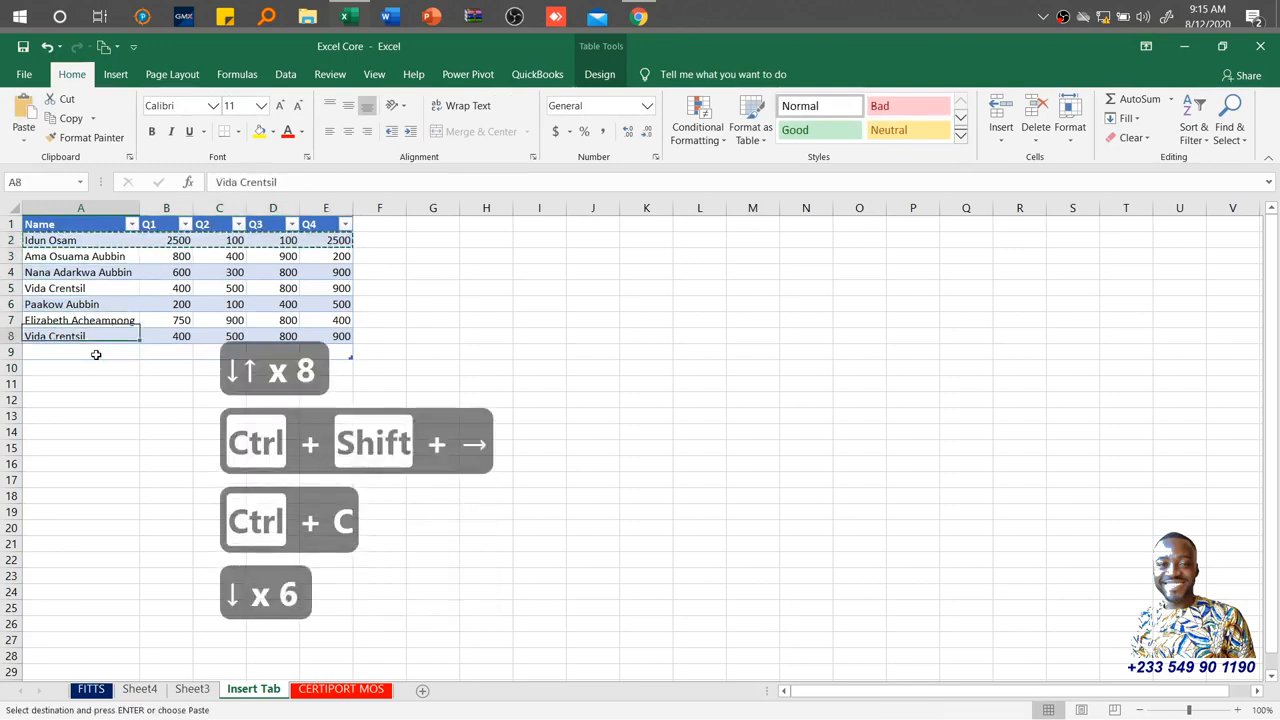
key("Down")
key("ctrl+v")
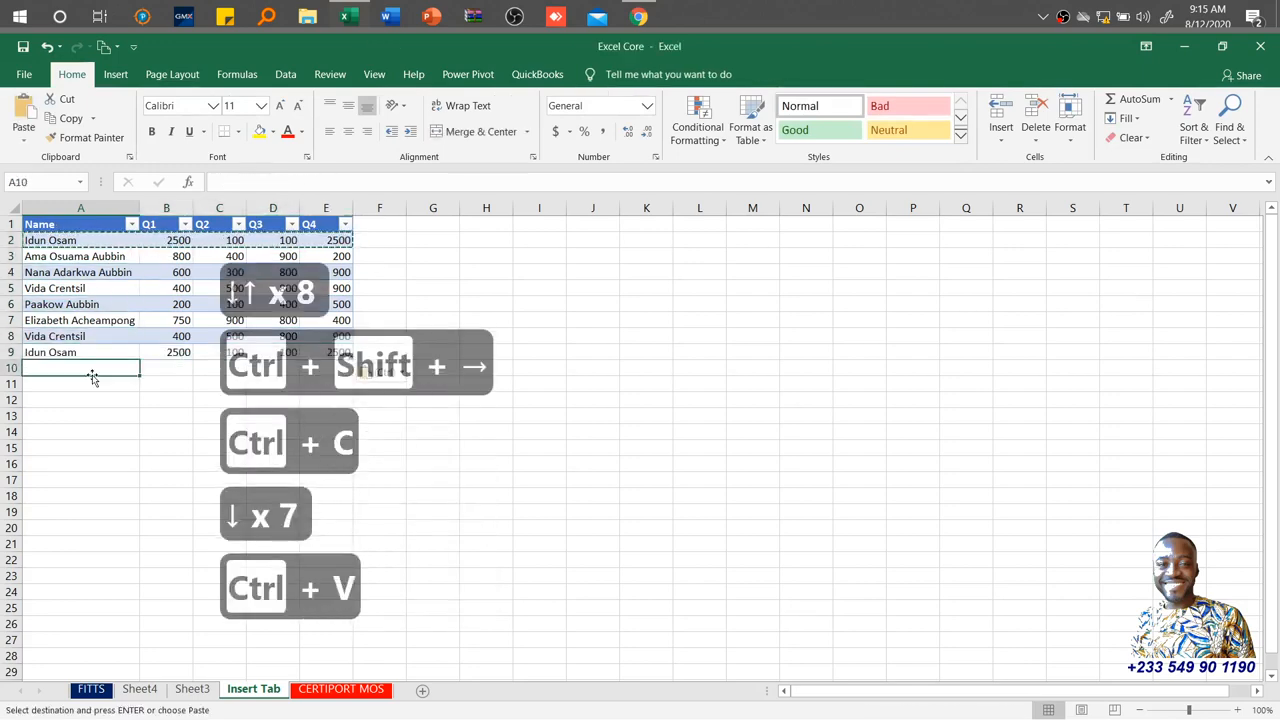
Resize the Sales table to the range A1:E13
left_click(153, 350)
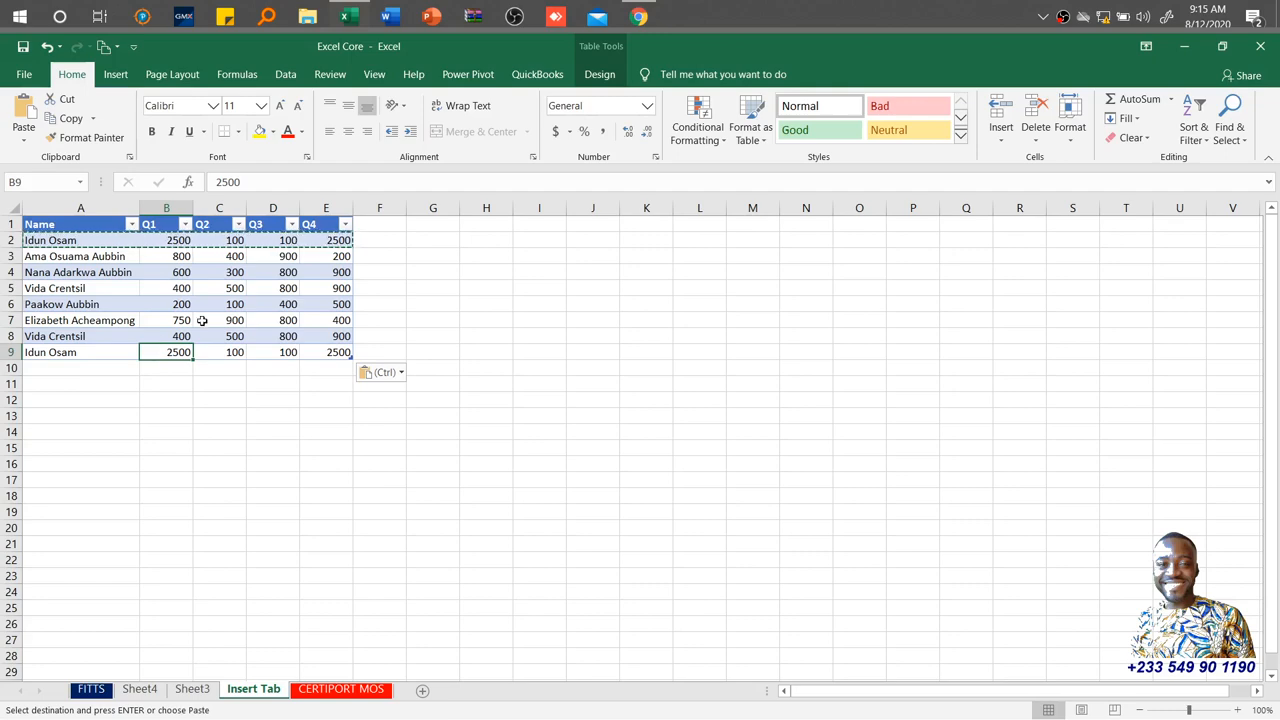
left_click(202, 320)
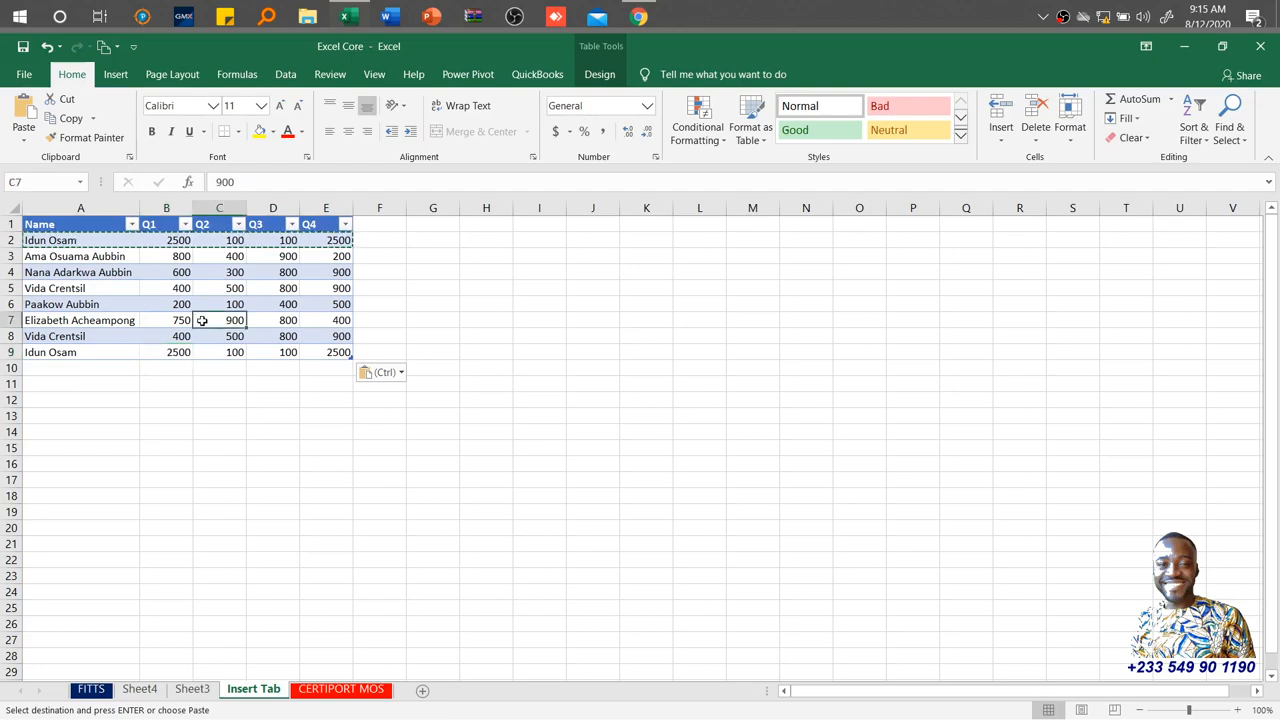
left_click(604, 75)
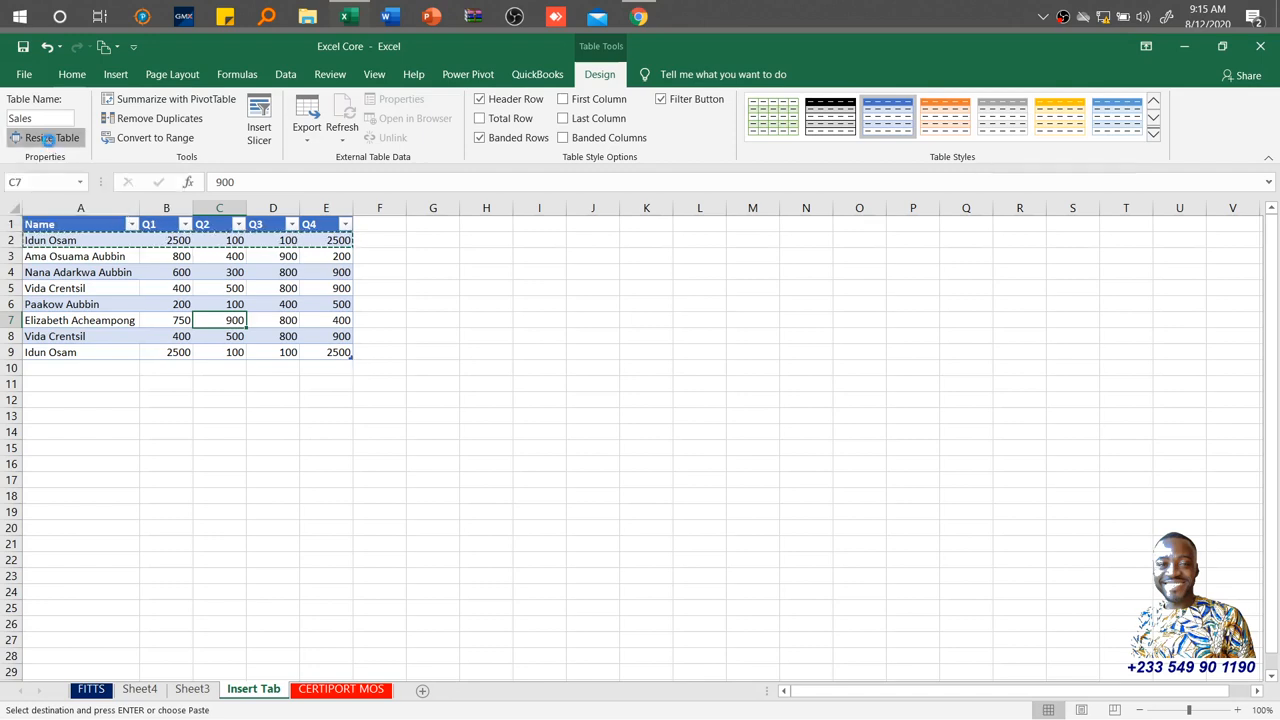
left_click(50, 140)
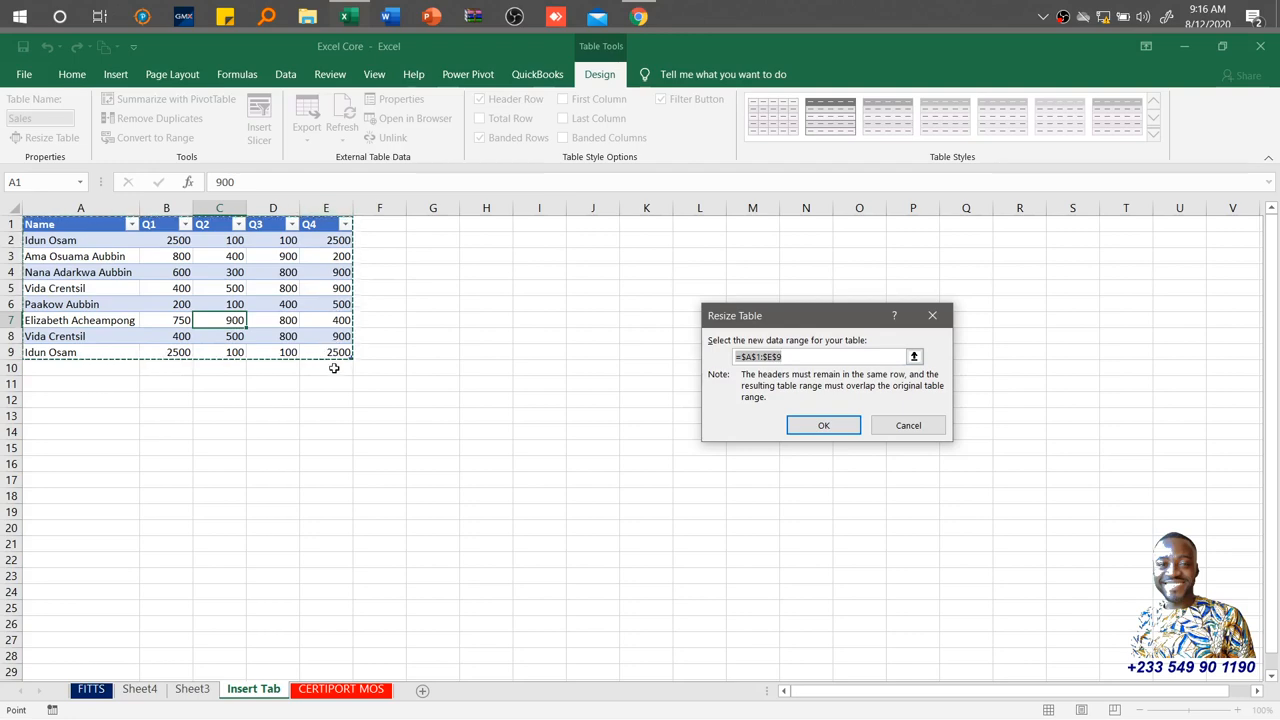
left_click(797, 356)
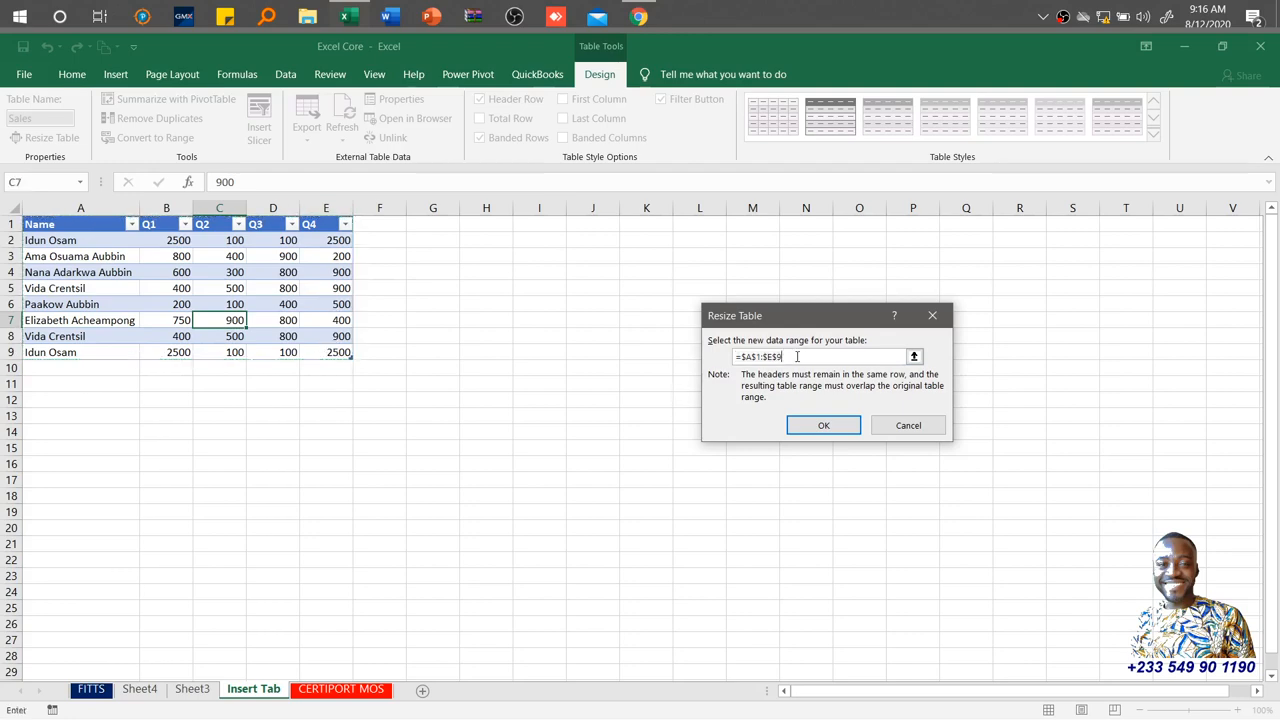
key("BackSpace")
key("End")
key("Page_Up")
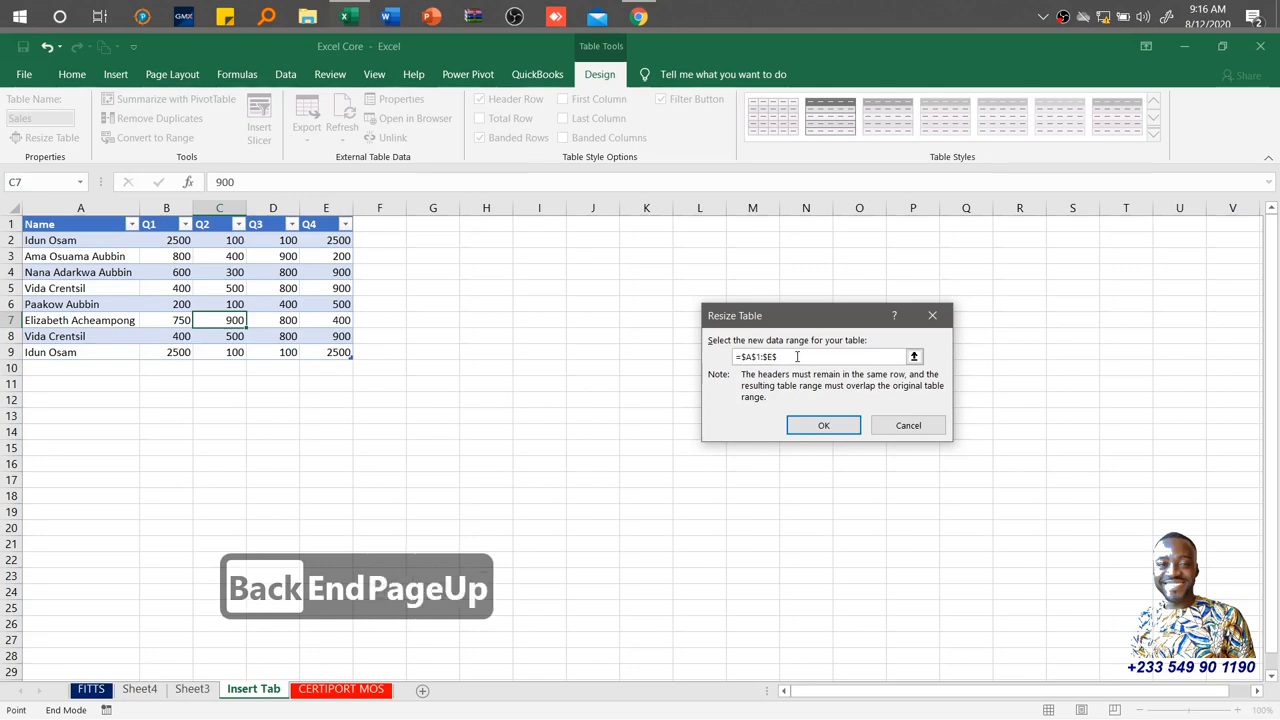
key("Num_Lock")
type("19")
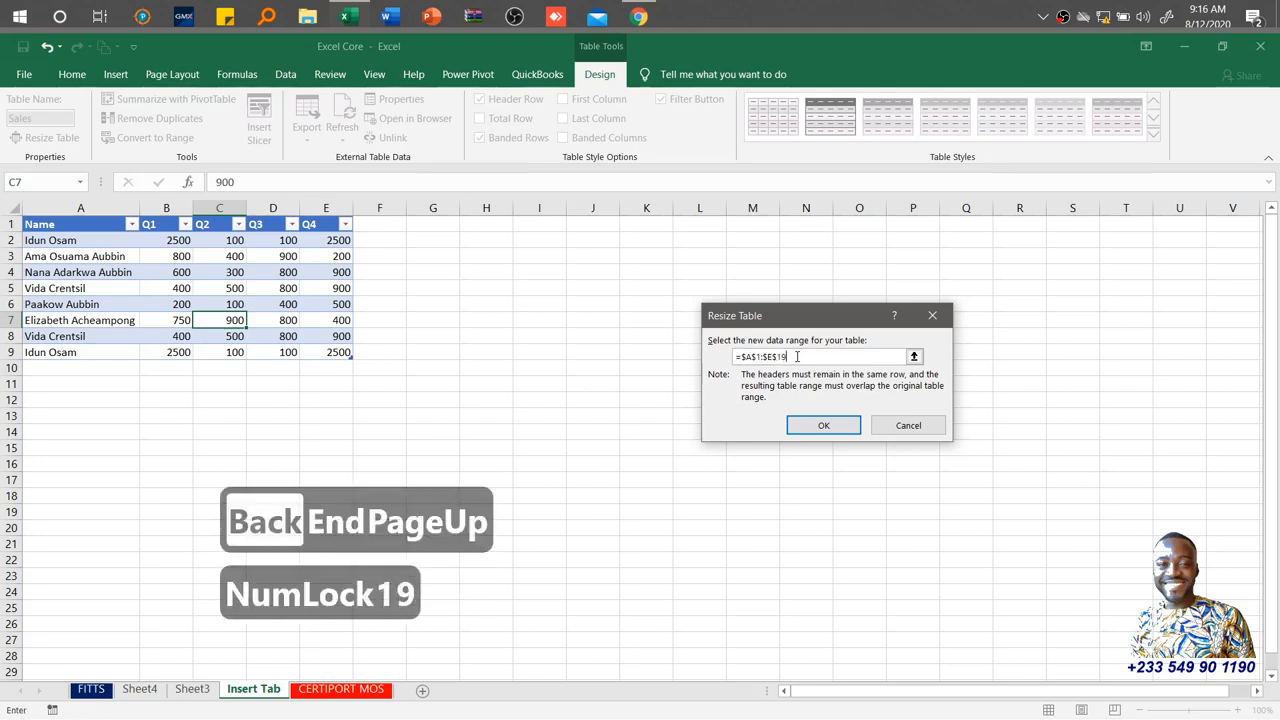
key("BackSpace")
type("3")
left_click(808, 420)
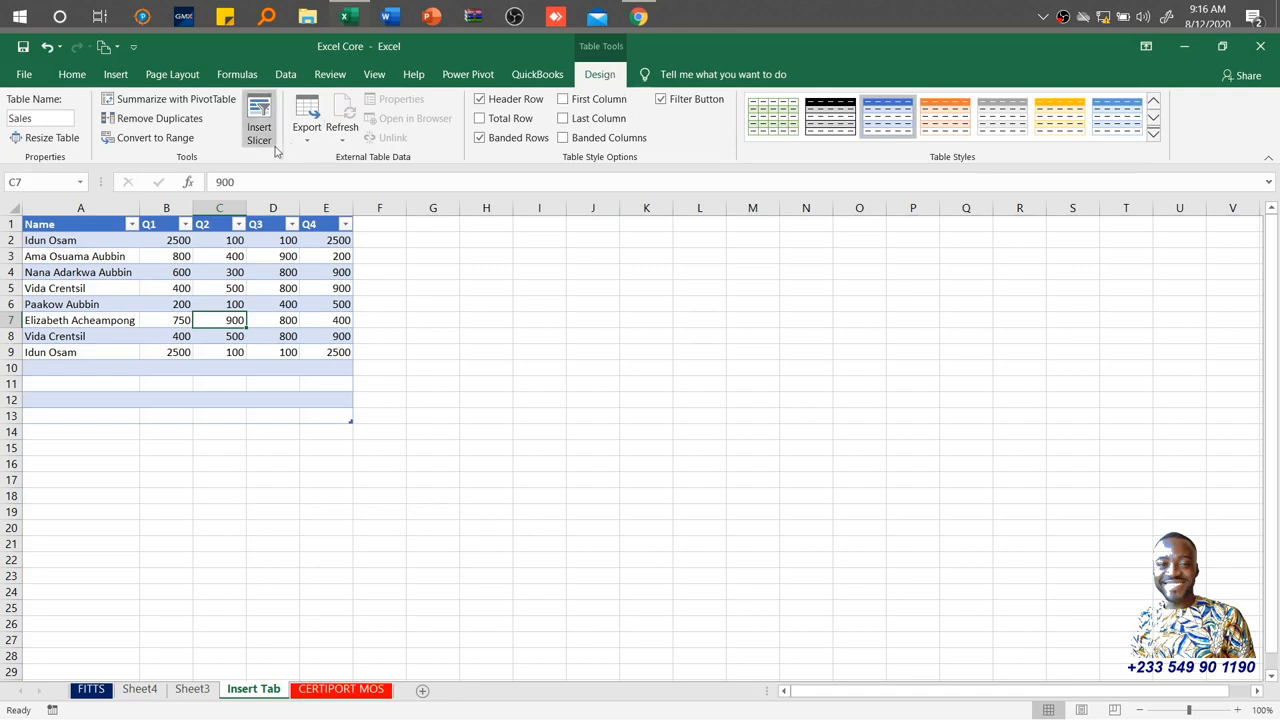
Select the Sales table's data to check its extent, and shrink the table so that it ends at row 9
left_click(70, 240)
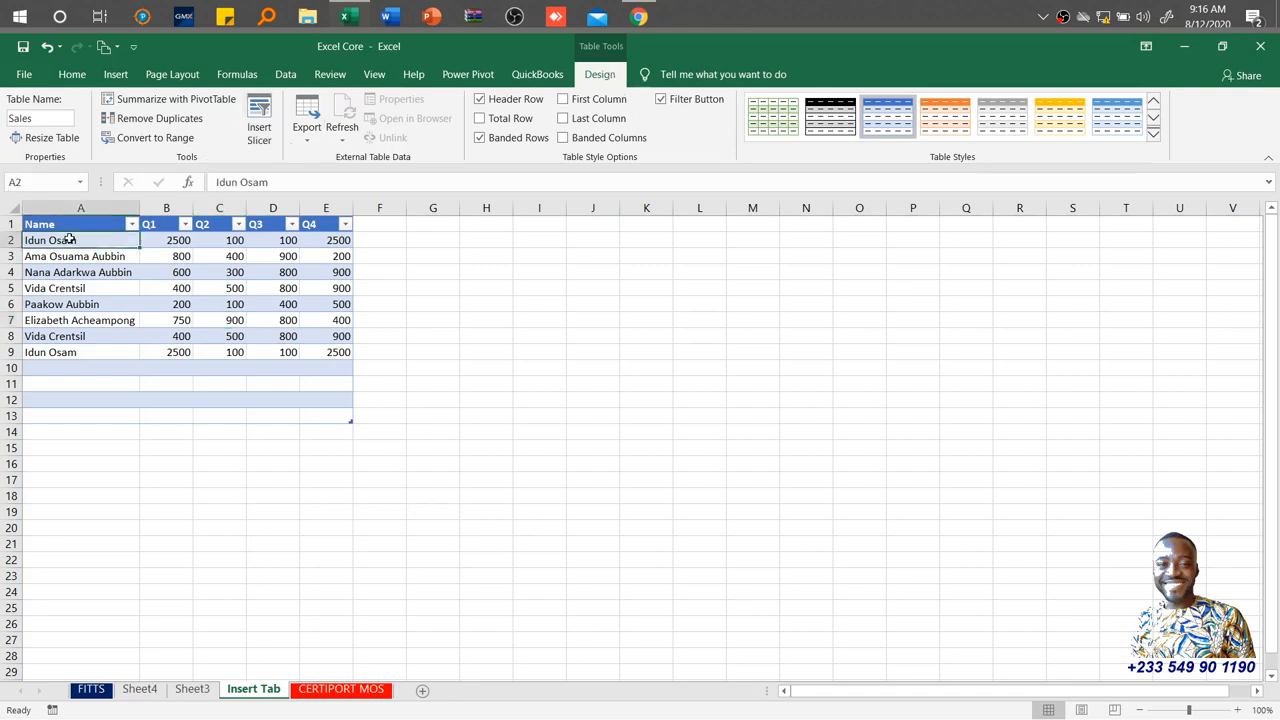
key("ctrl+a")
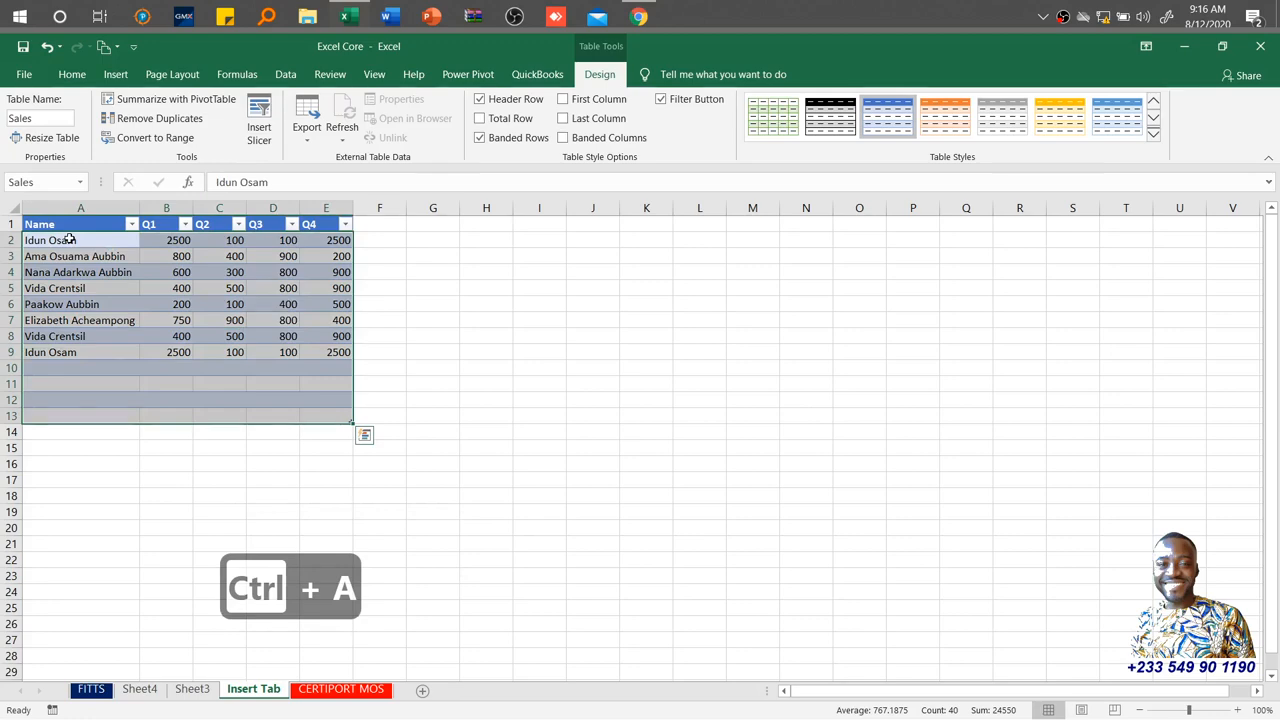
left_click(326, 446)
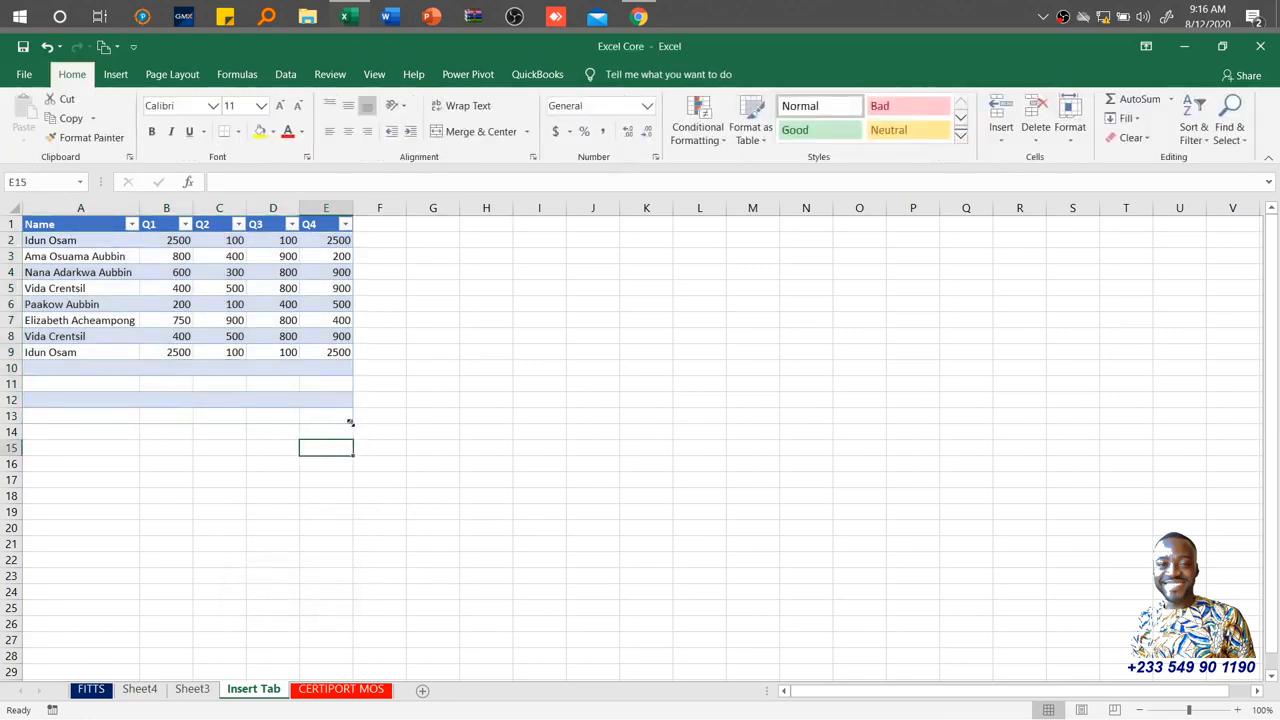
left_click_drag(350, 422, 349, 362)
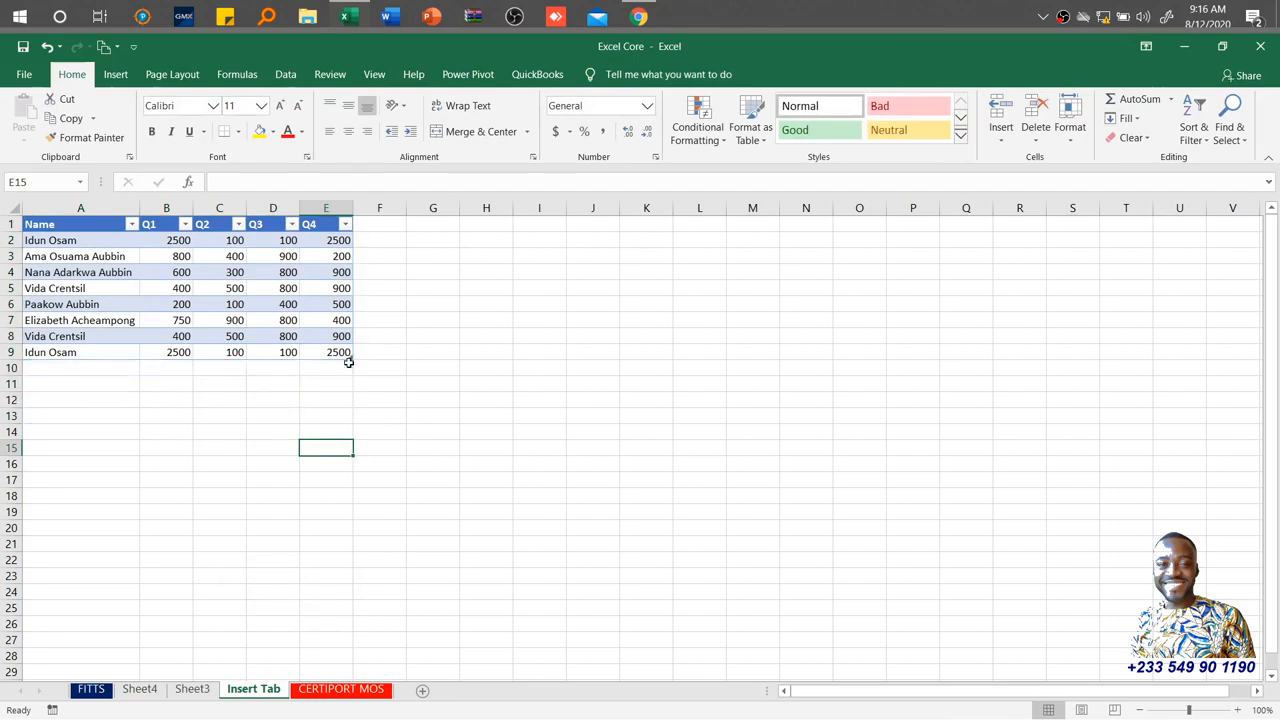
left_click(307, 350)
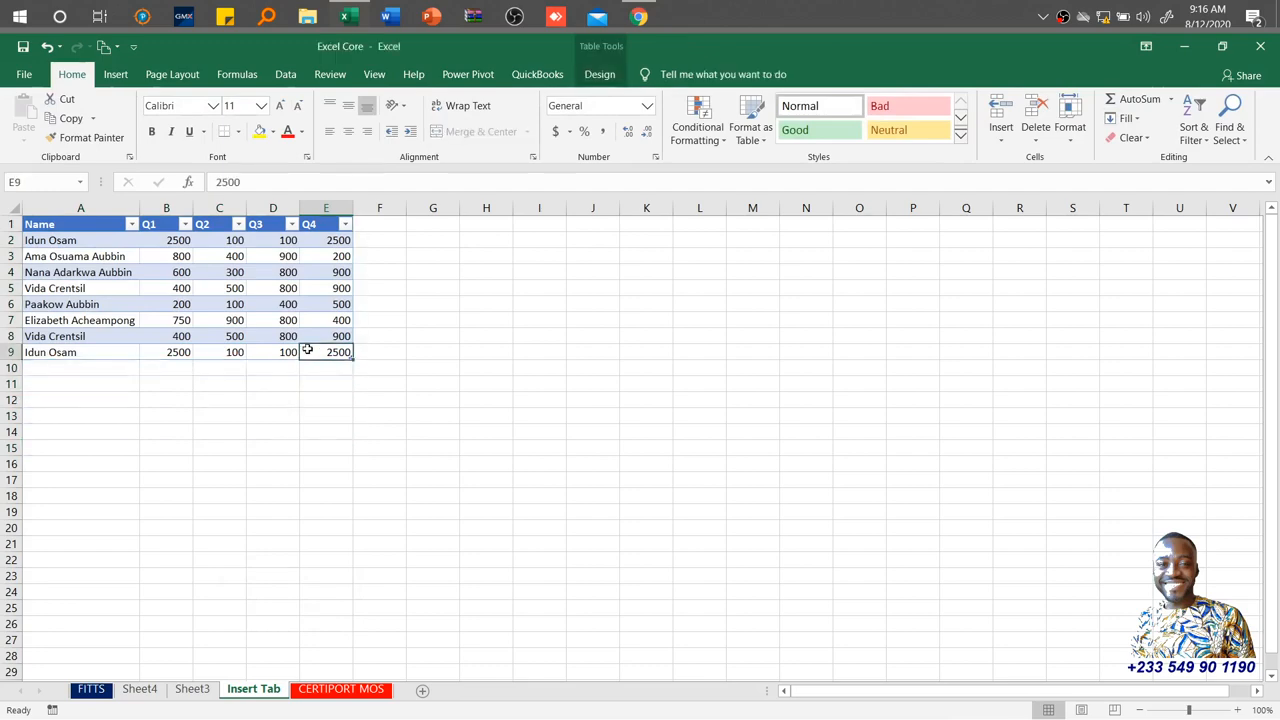
Remove duplicate rows from the Sales table, comparing the Name, Q1, Q2, Q3 and Q4 columns with headers included
left_click(598, 75)
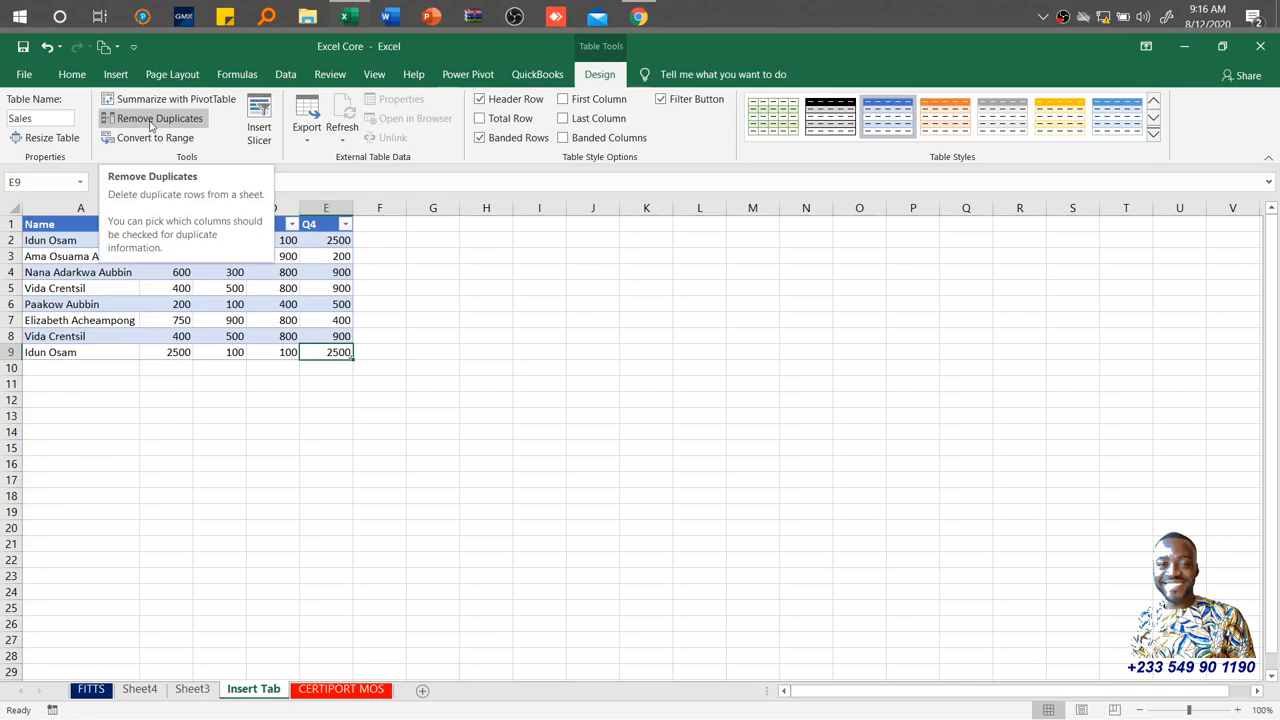
left_click(60, 268)
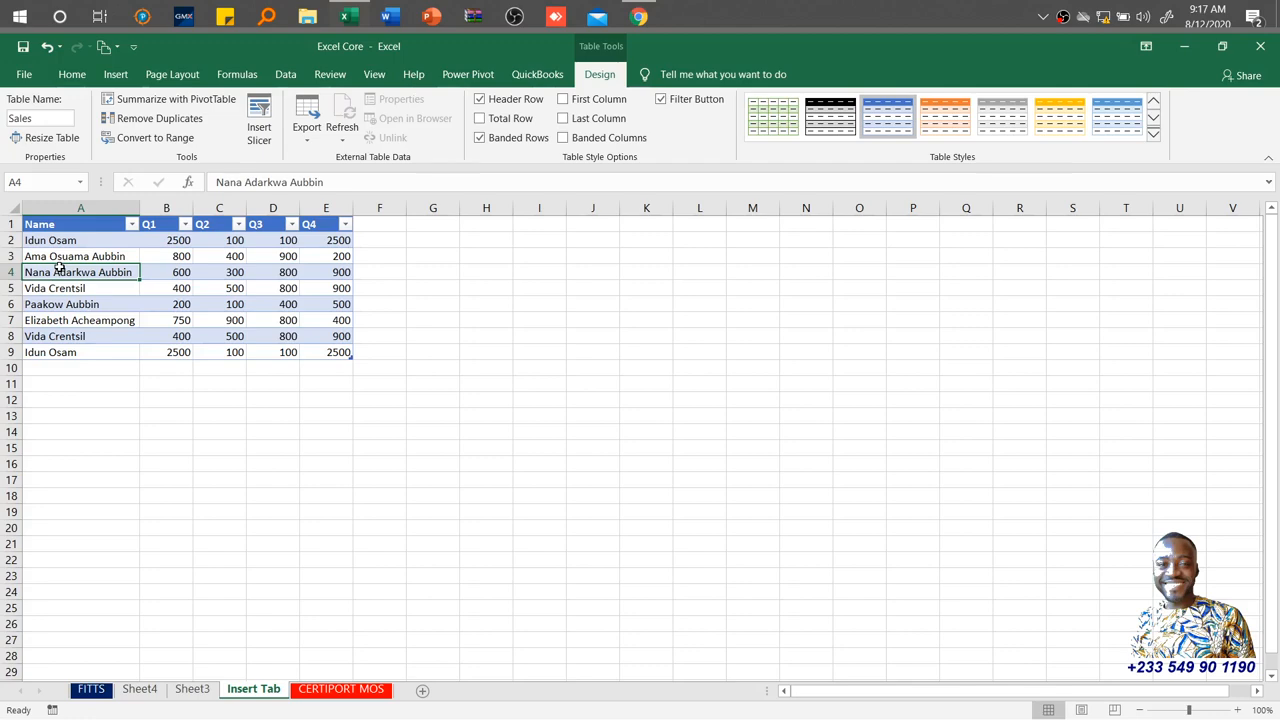
key("ctrl+a")
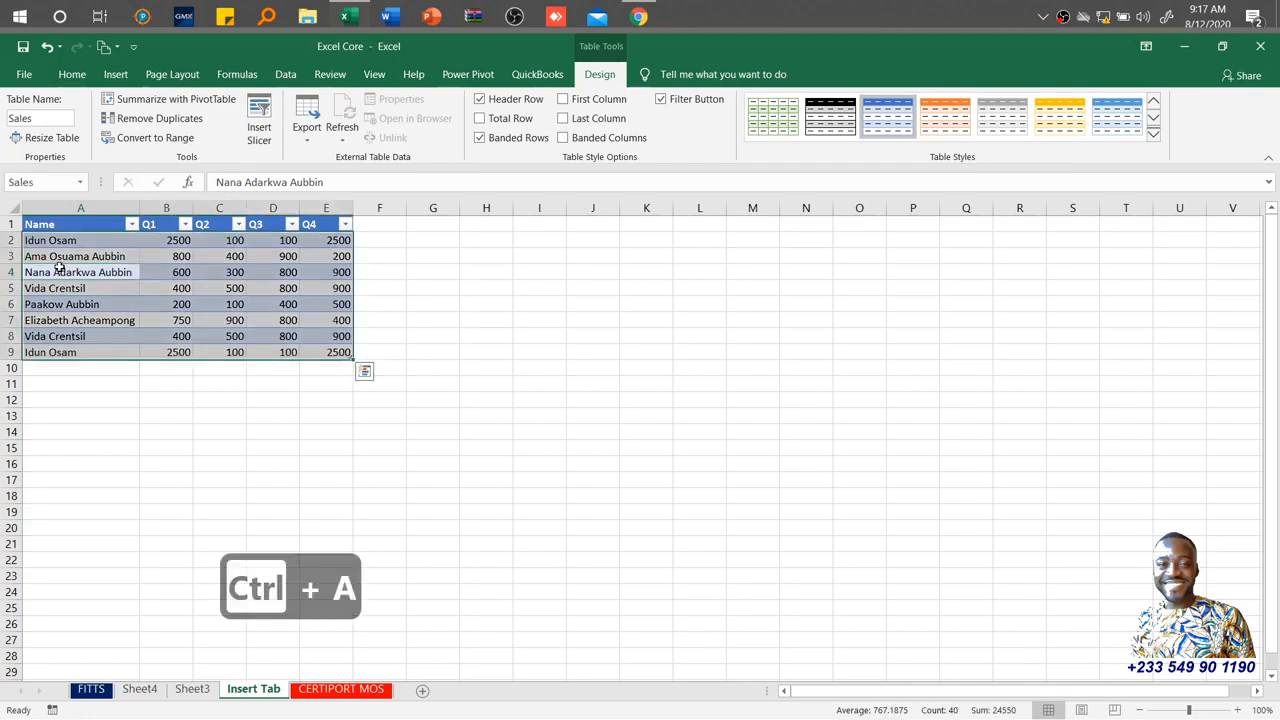
left_click(164, 121)
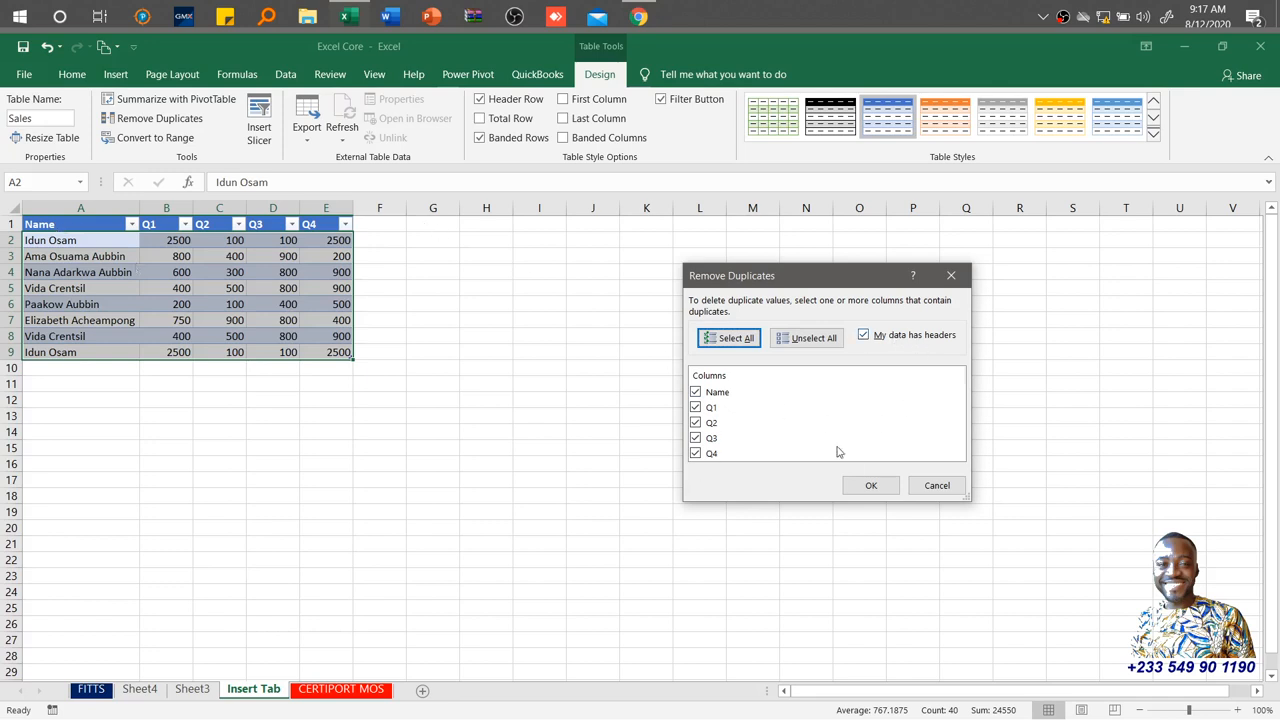
left_click(871, 486)
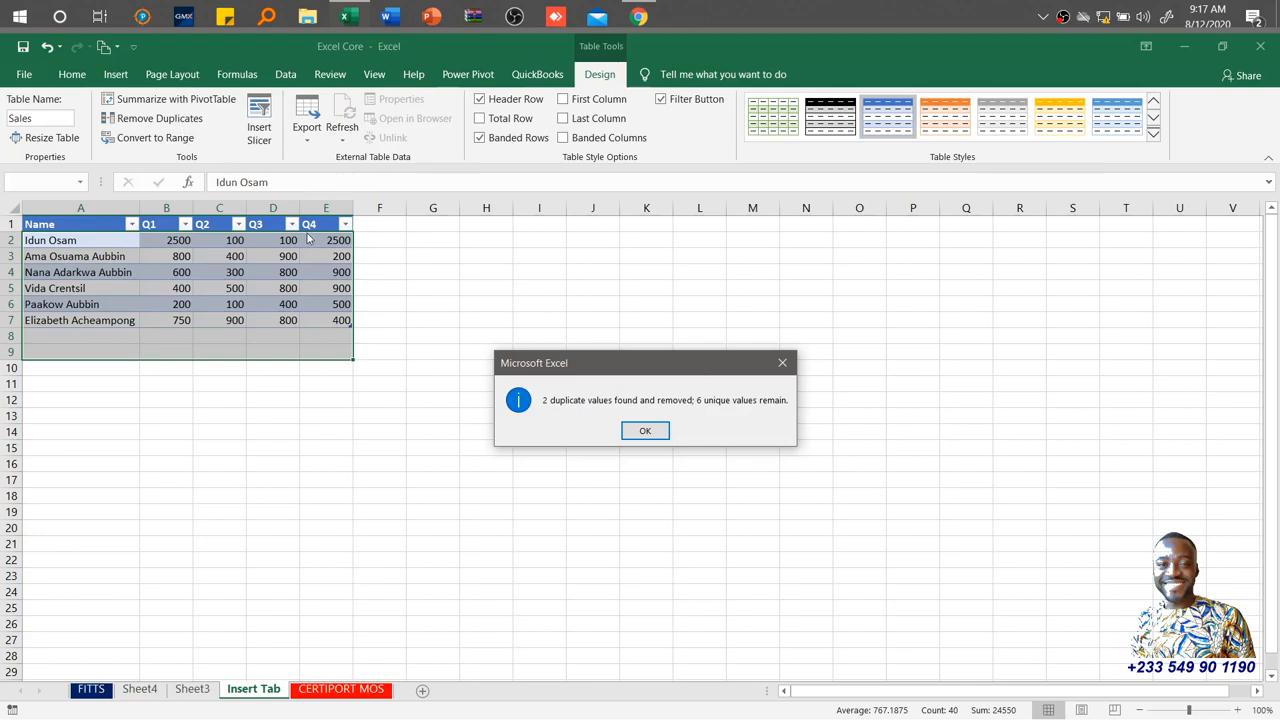
left_click(645, 431)
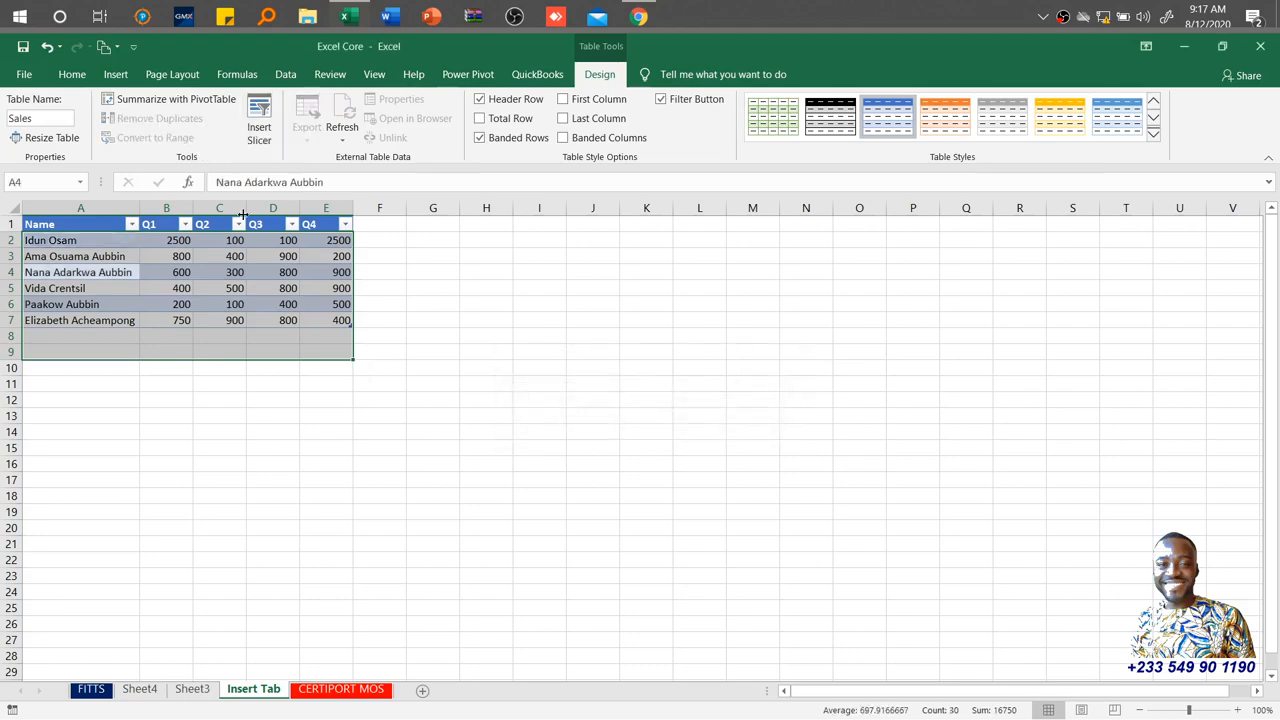
Convert the Sales table (A1:E7) to a normal range and undo the conversion
left_click(175, 258)
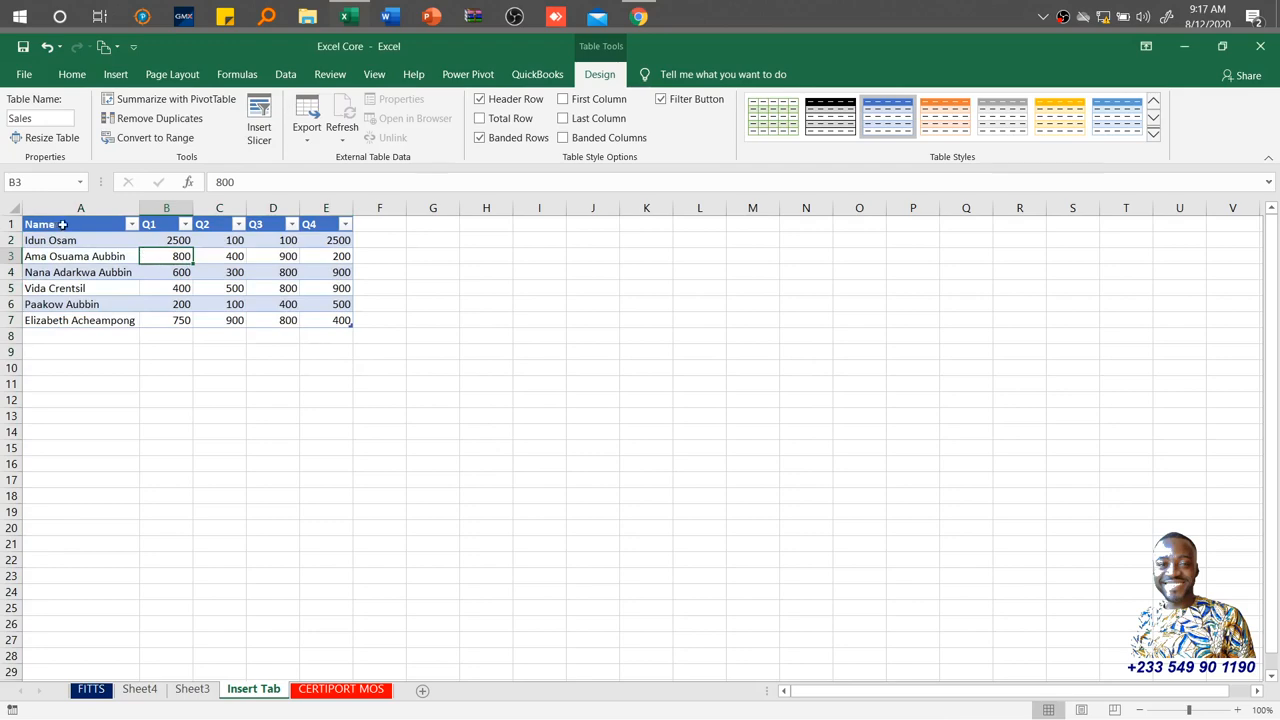
left_click_drag(50, 227, 338, 320)
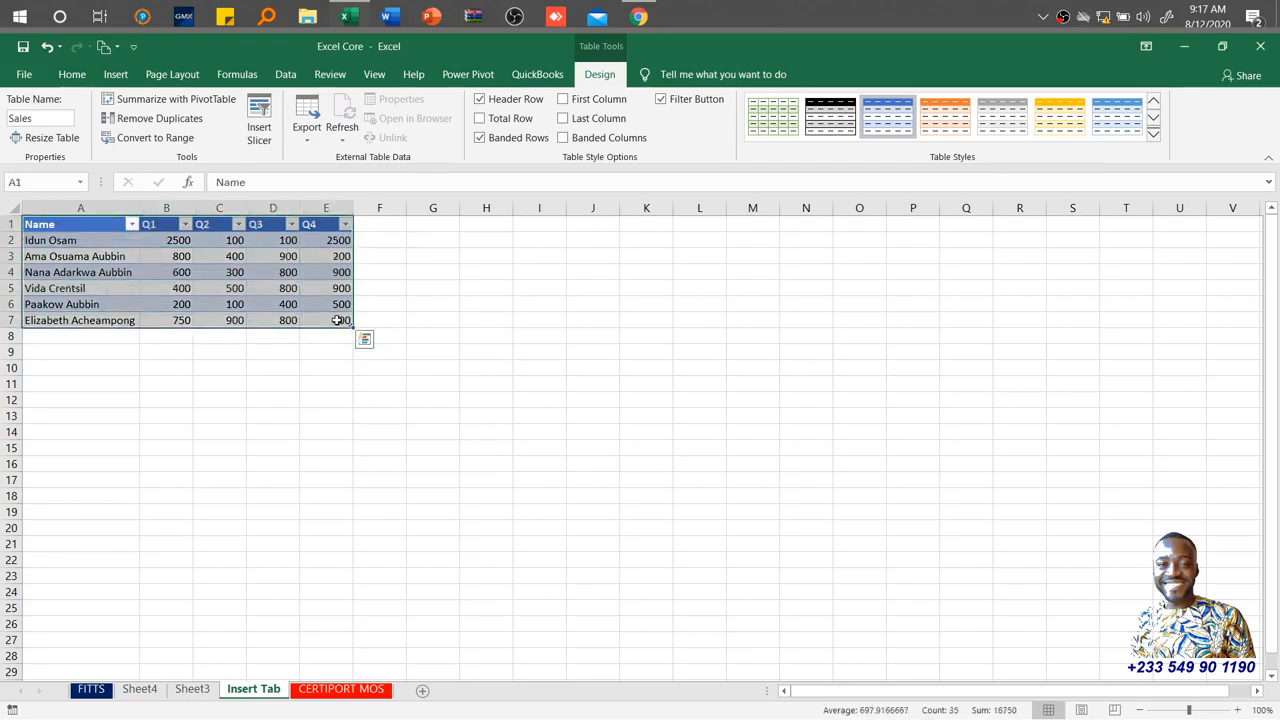
left_click(155, 140)
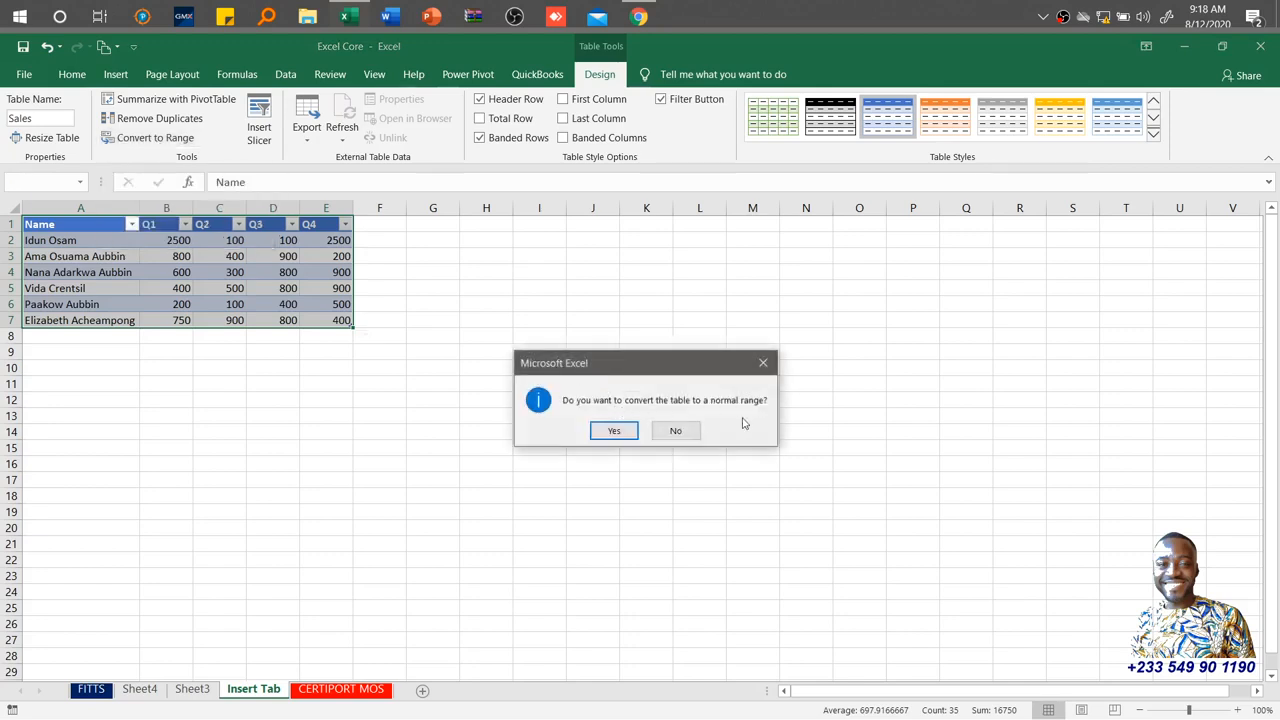
left_click(614, 432)
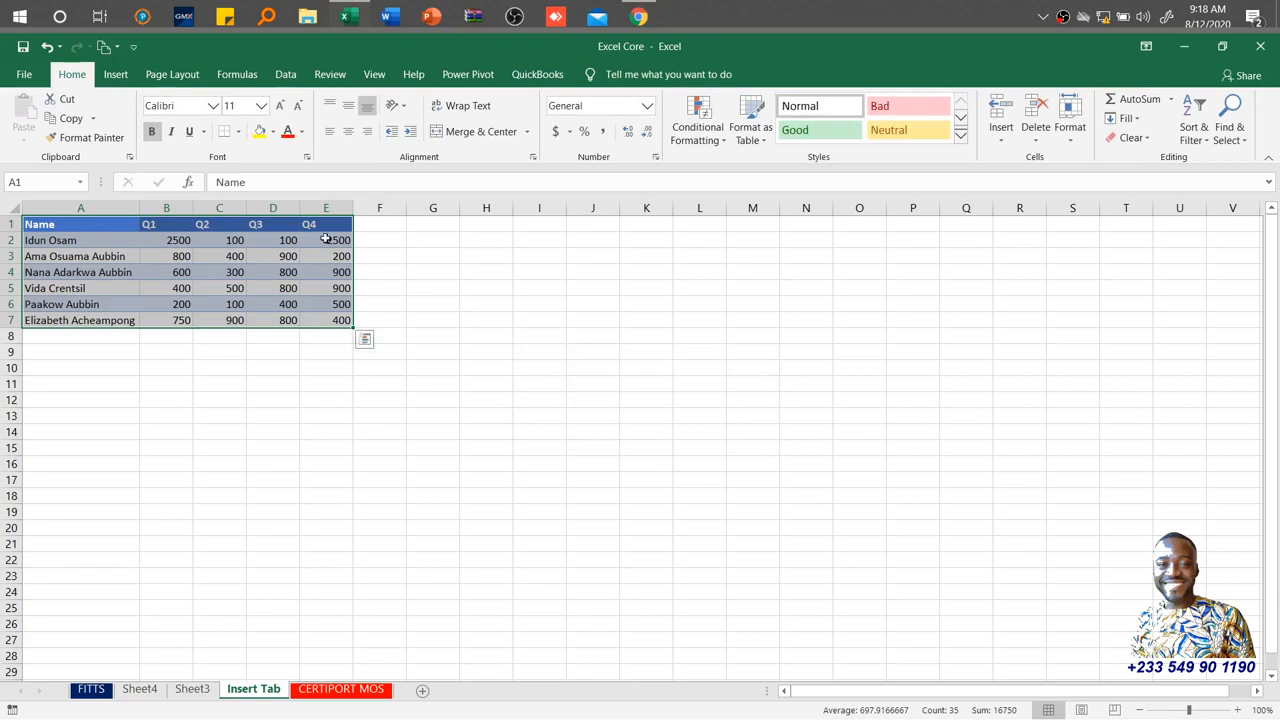
key("ctrl+z")
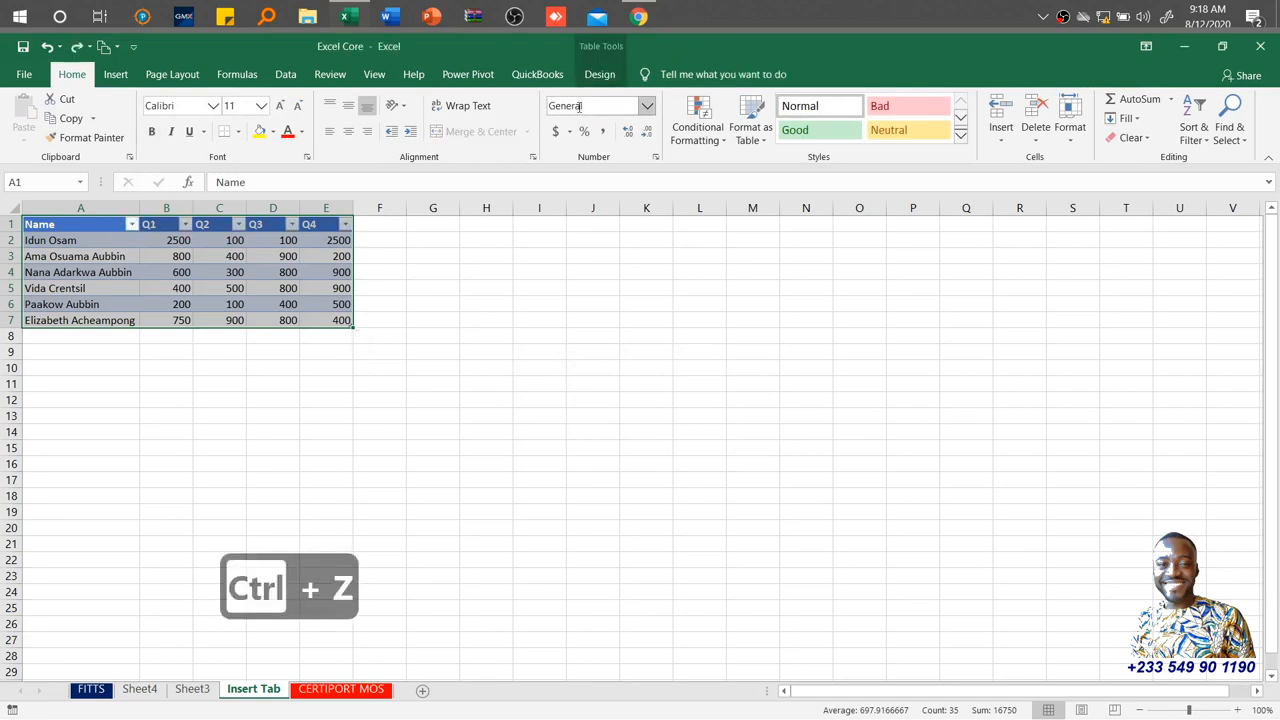
Examine the export options available in the Sales table's design tools
left_click(599, 75)
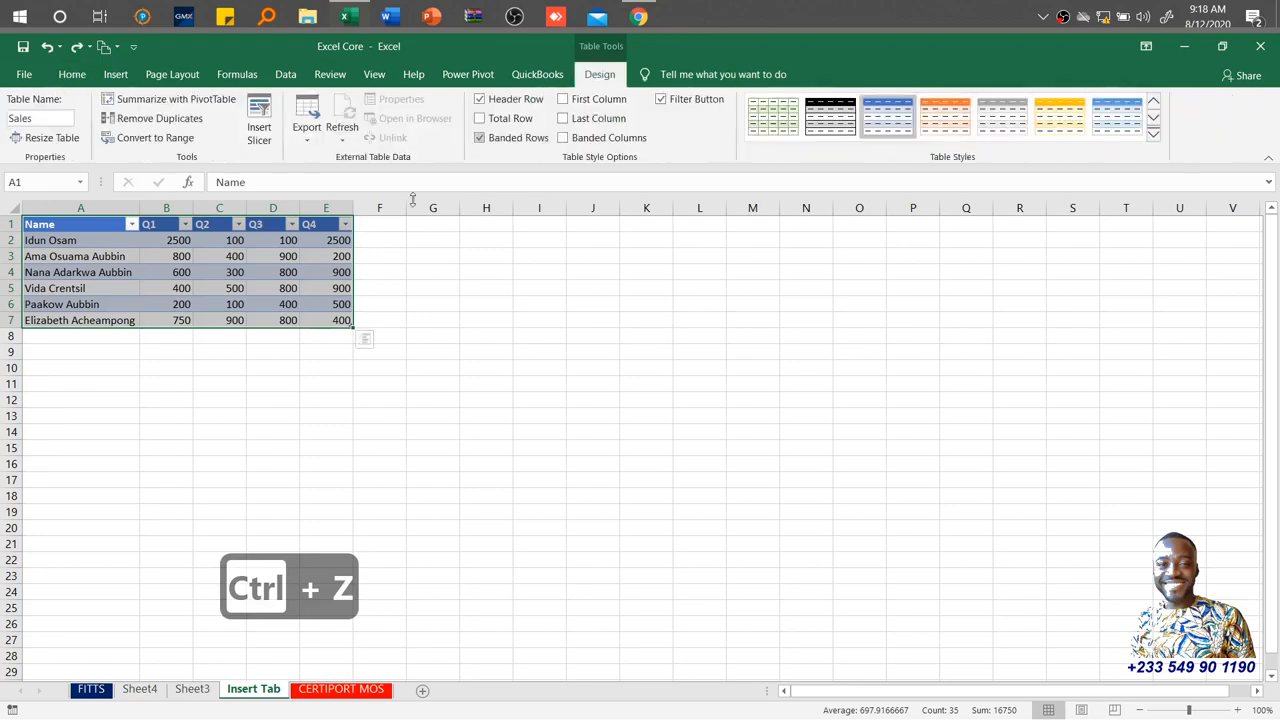
left_click(305, 136)
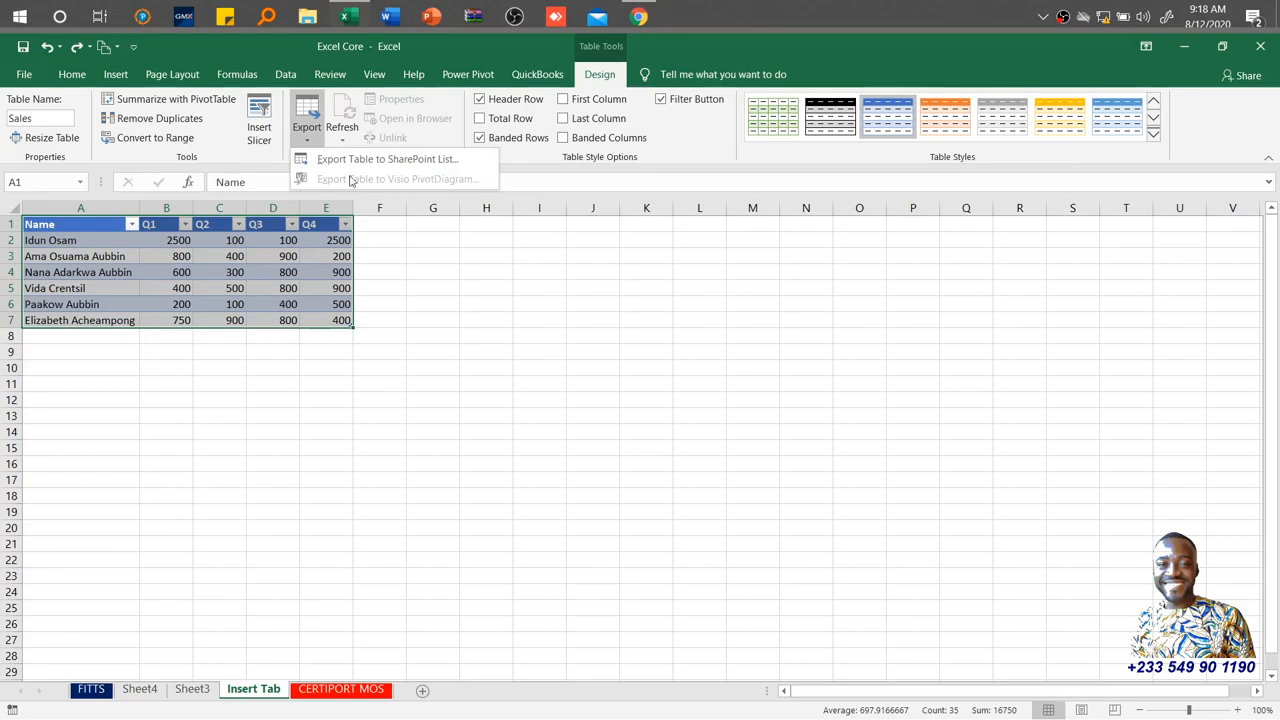
left_click(422, 124)
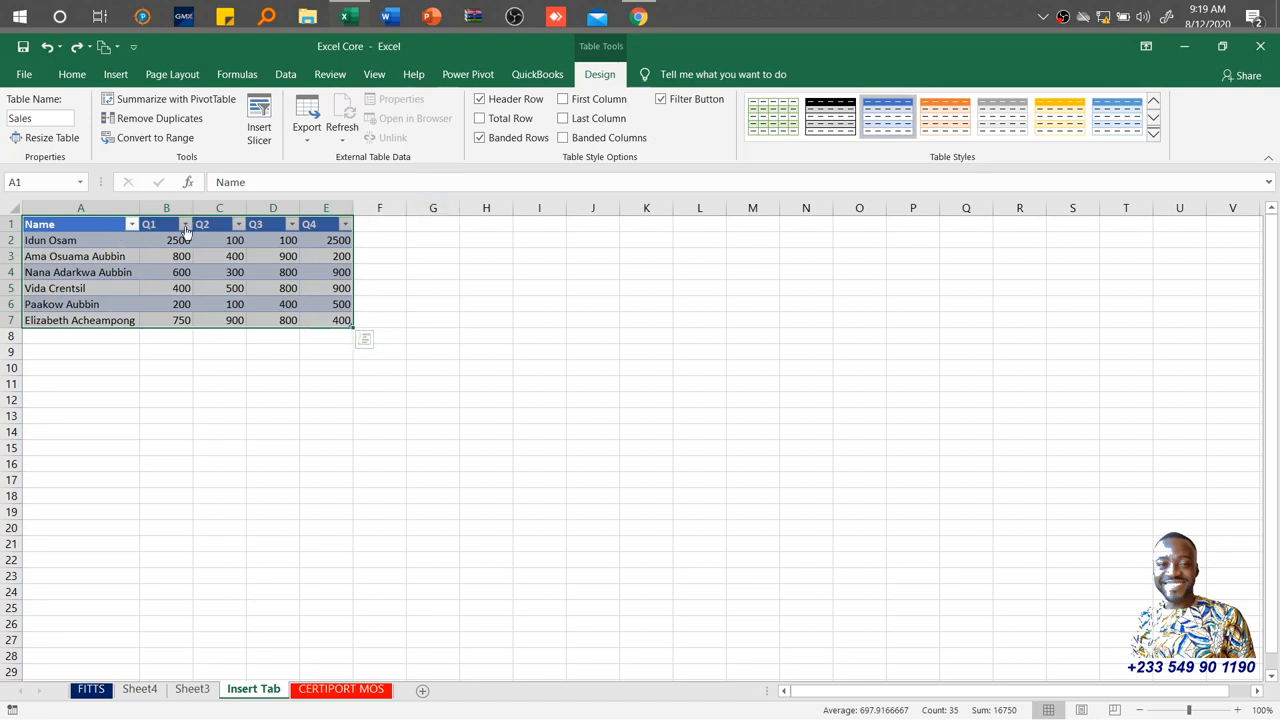
Filter the Name column to show only the people in rows 2 and 5
left_click(133, 226)
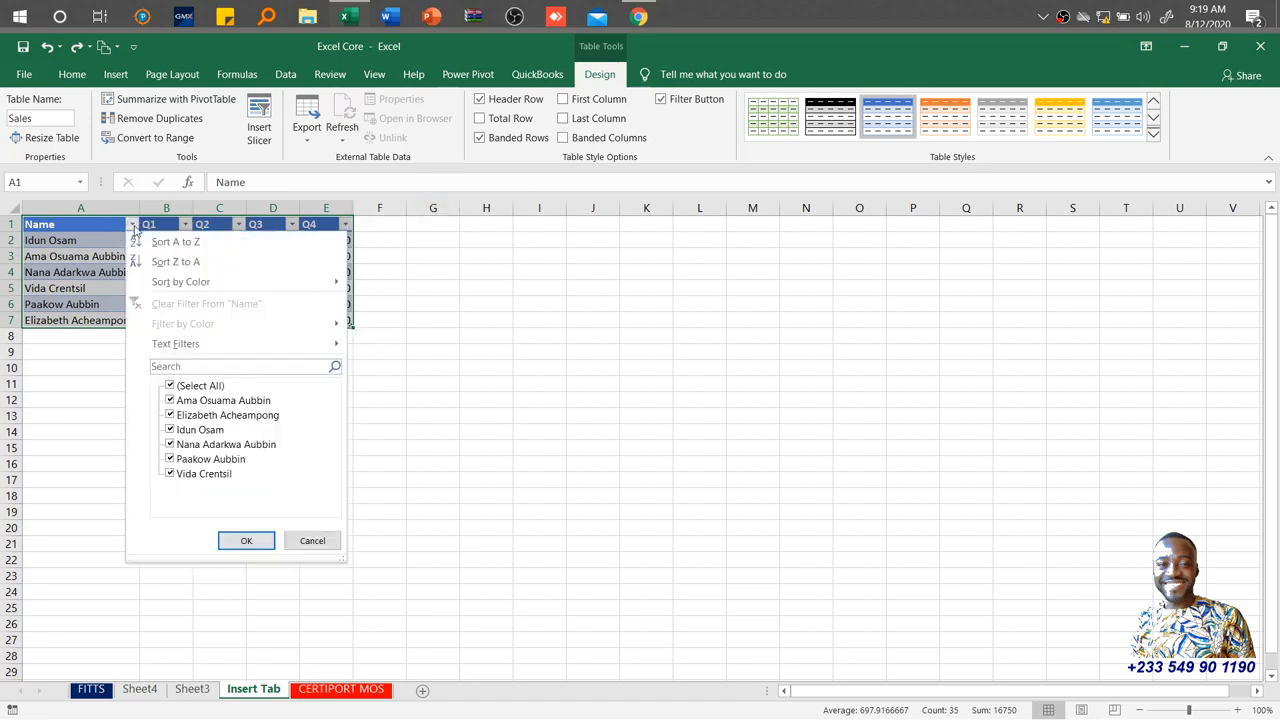
left_click(170, 386)
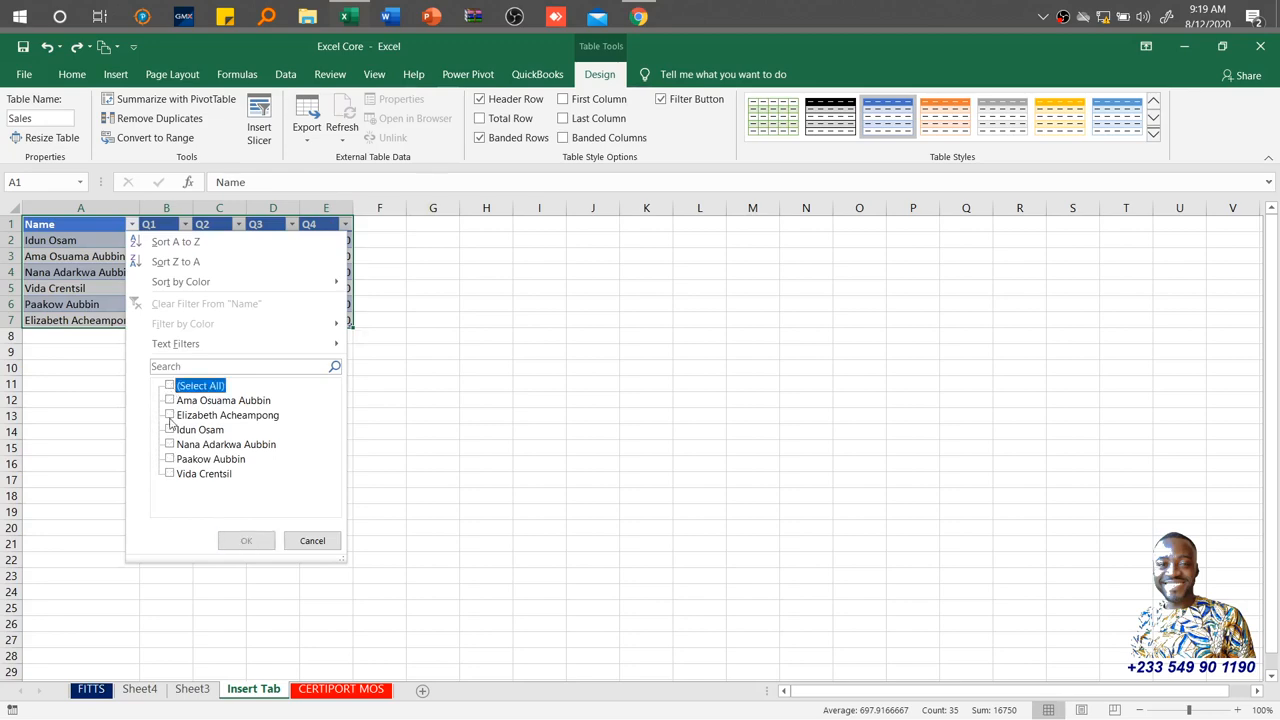
left_click(170, 429)
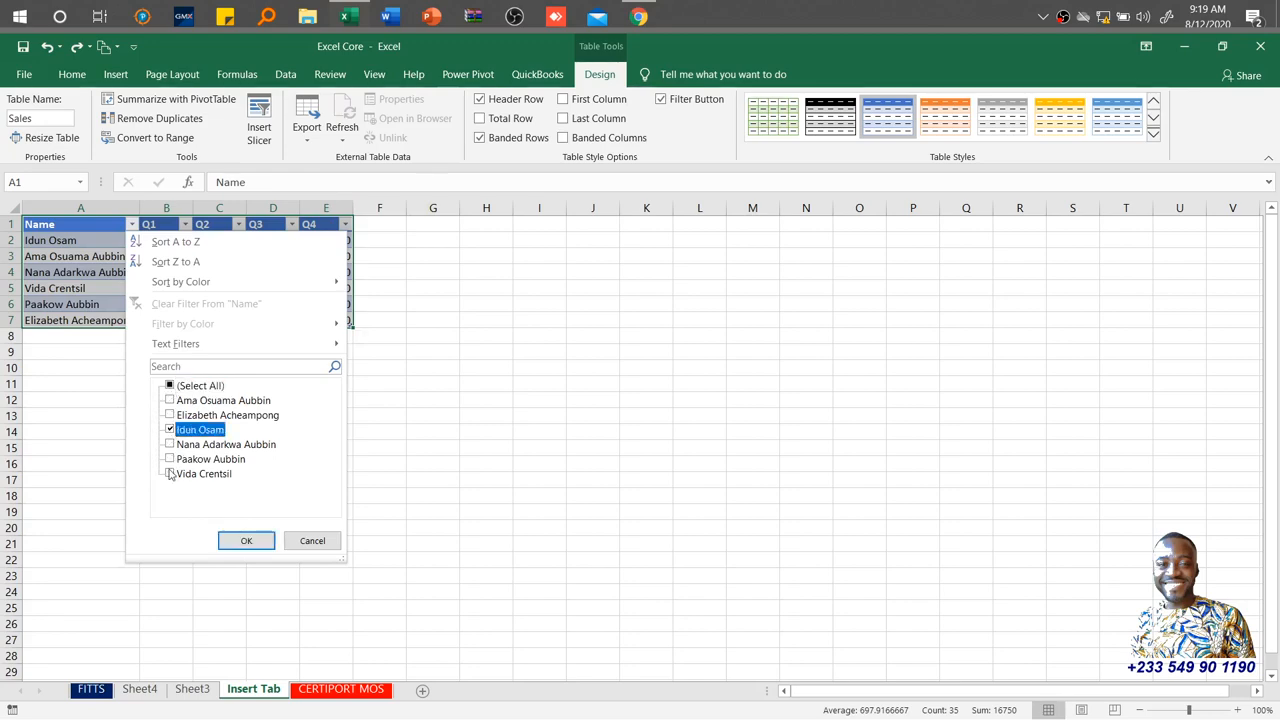
left_click(170, 474)
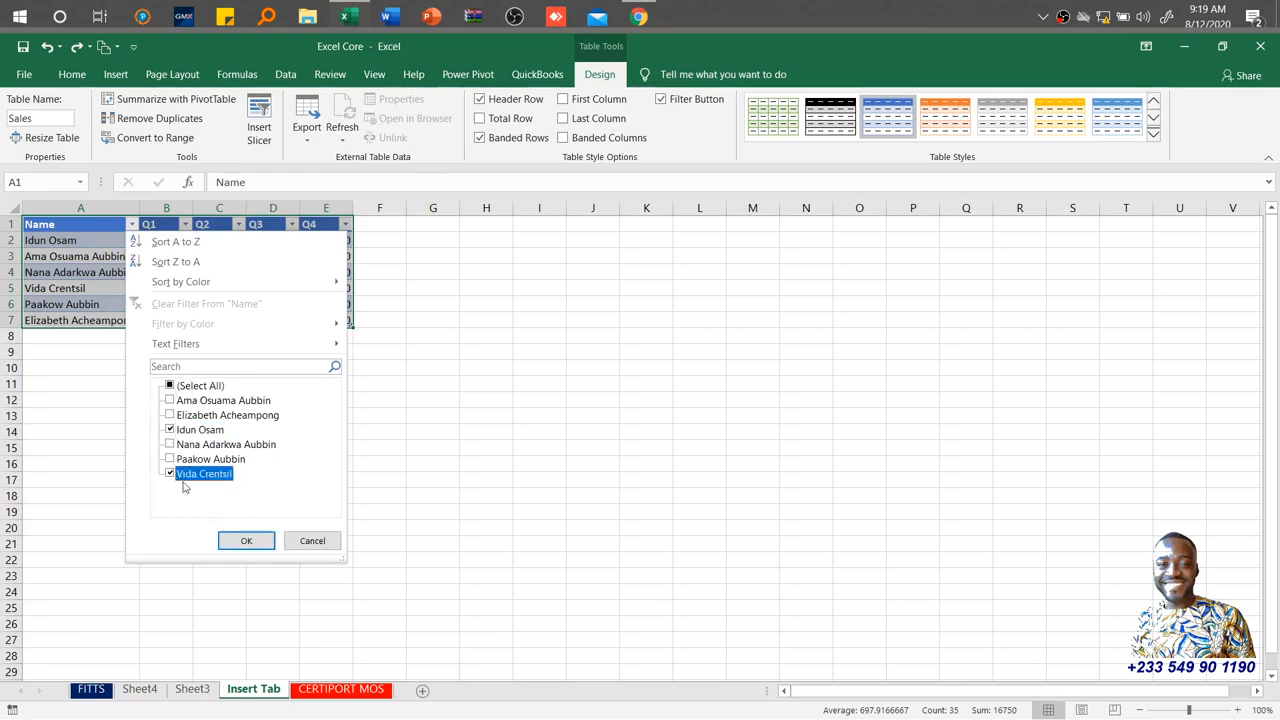
left_click(243, 543)
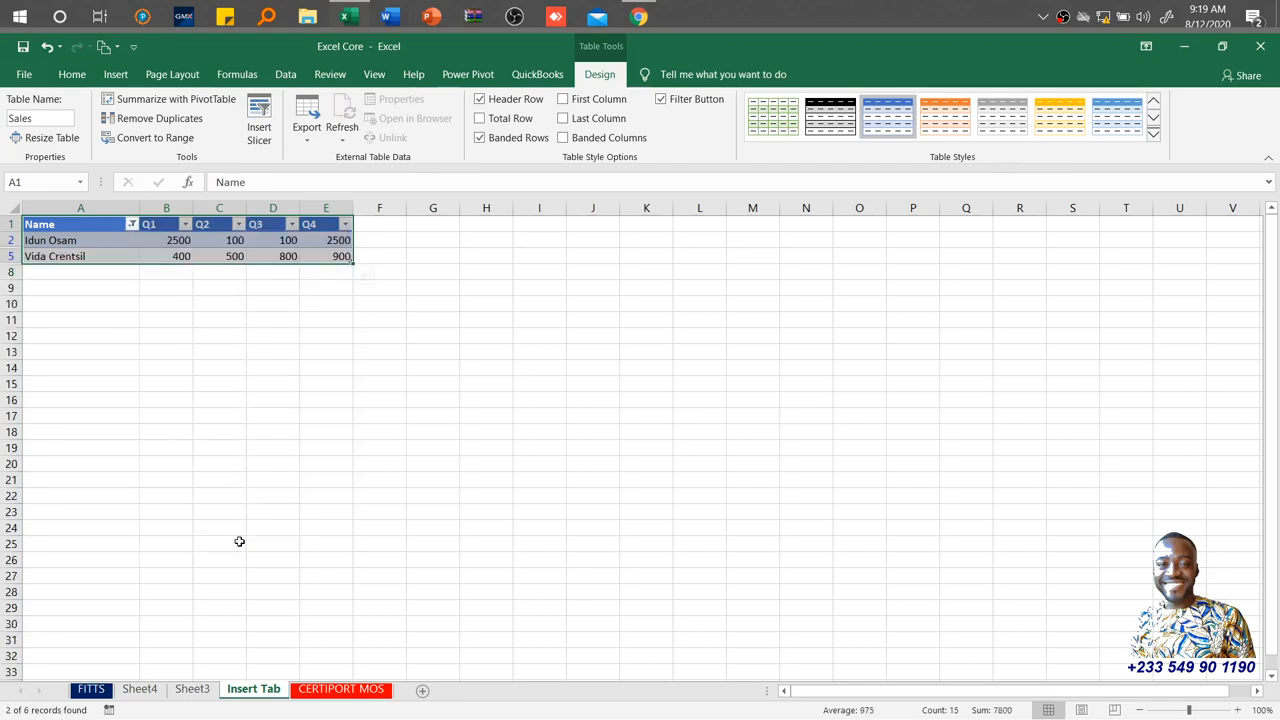
Clear the filter from the Name column
left_click(132, 225)
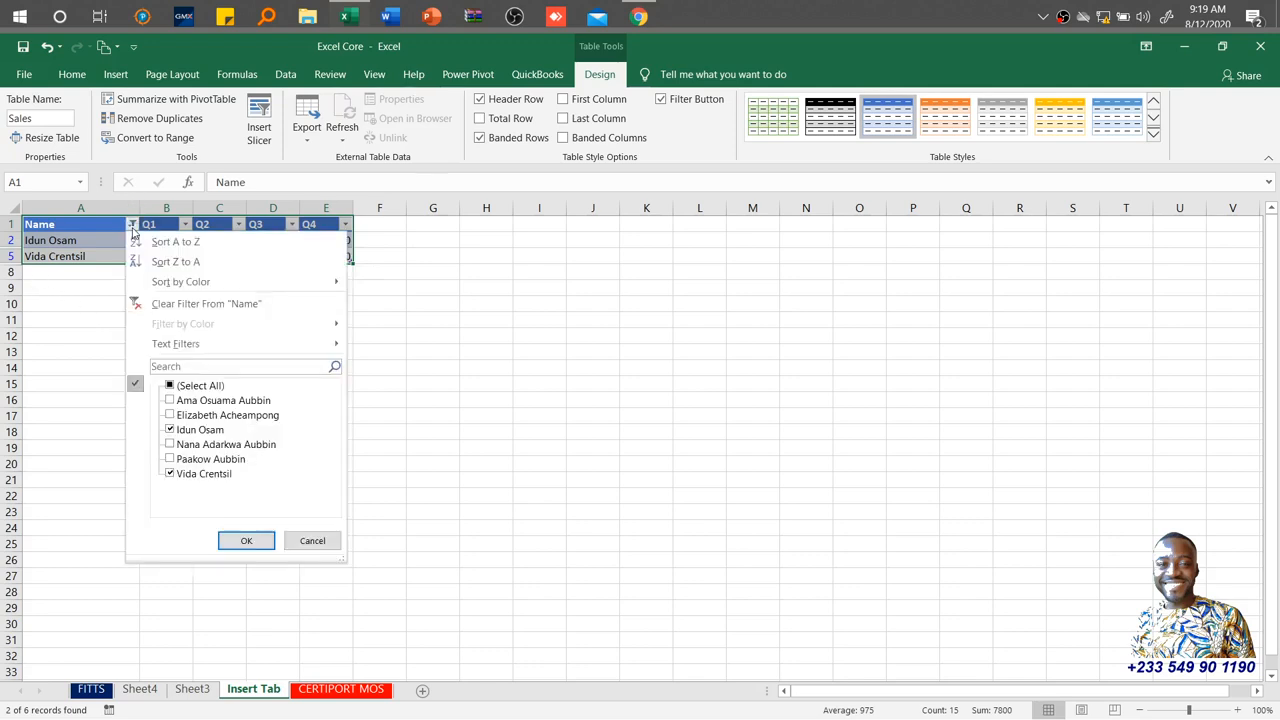
left_click(236, 305)
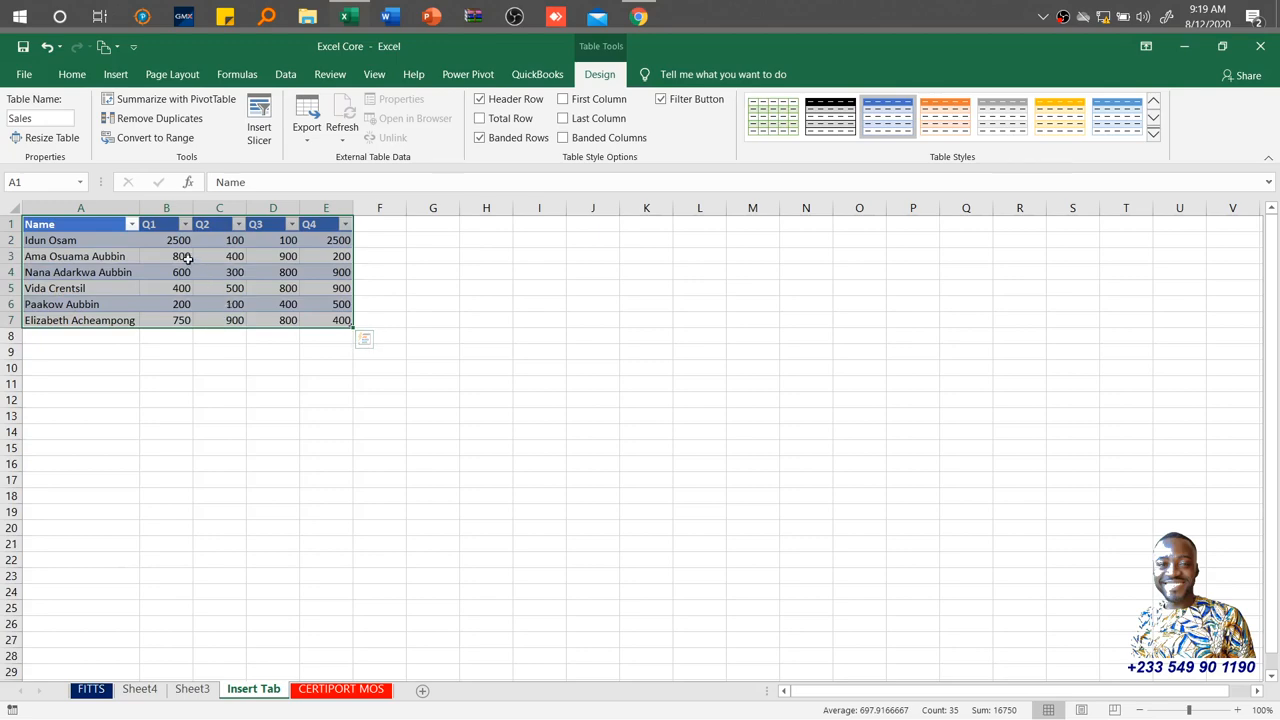
Sort the Sales table by Name from A to Z and re-sort it from Z to A
left_click(132, 225)
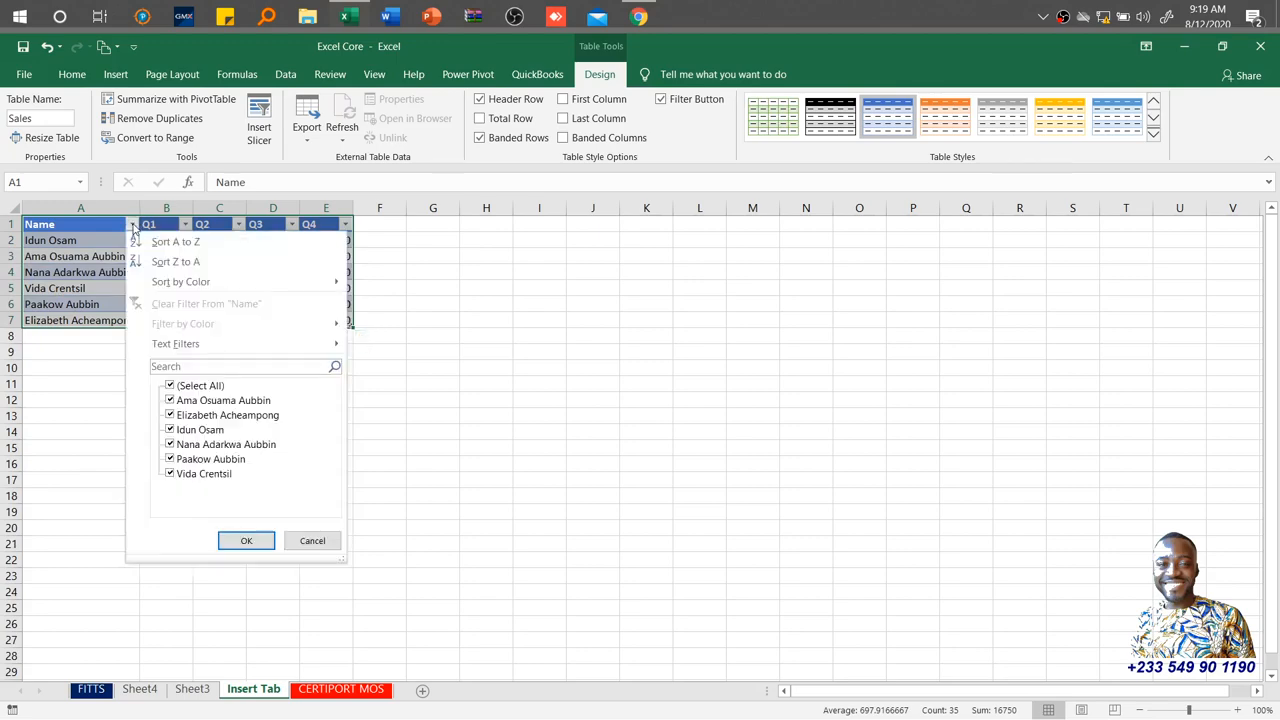
left_click(195, 242)
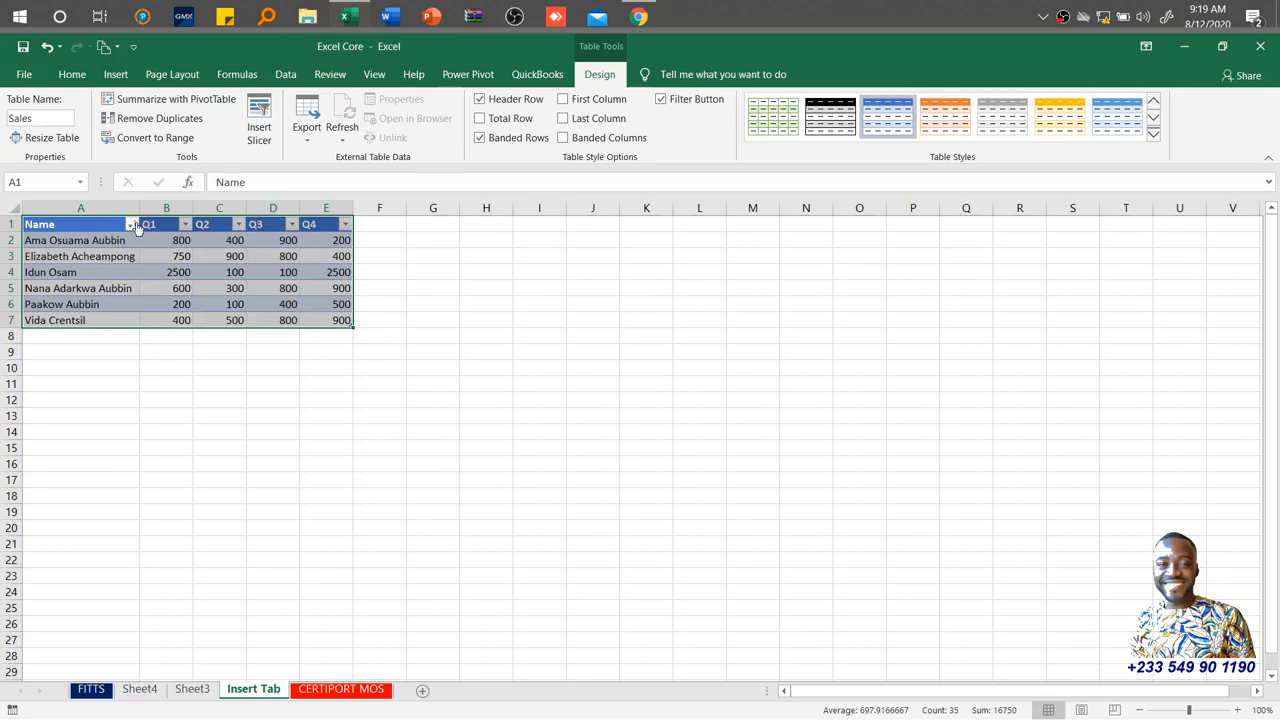
left_click(134, 226)
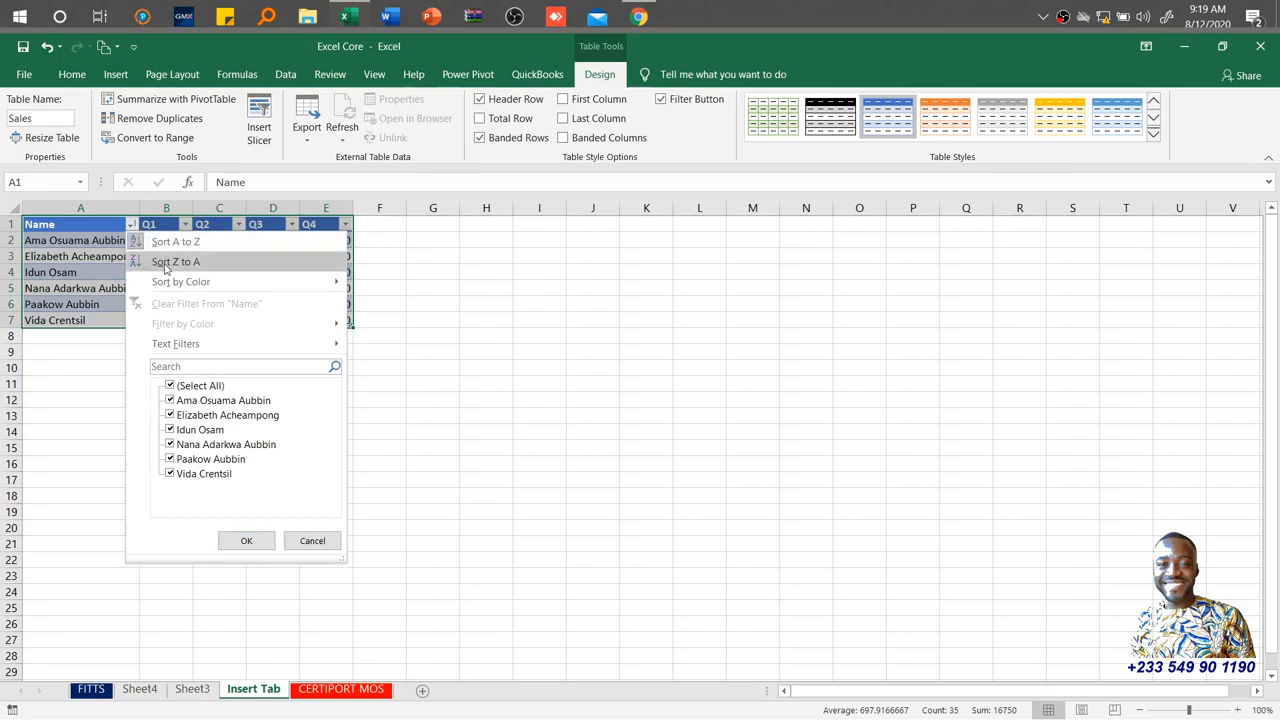
left_click(166, 263)
Check the color sorting options for the Name column and sort the names from A to Z
left_click(134, 226)
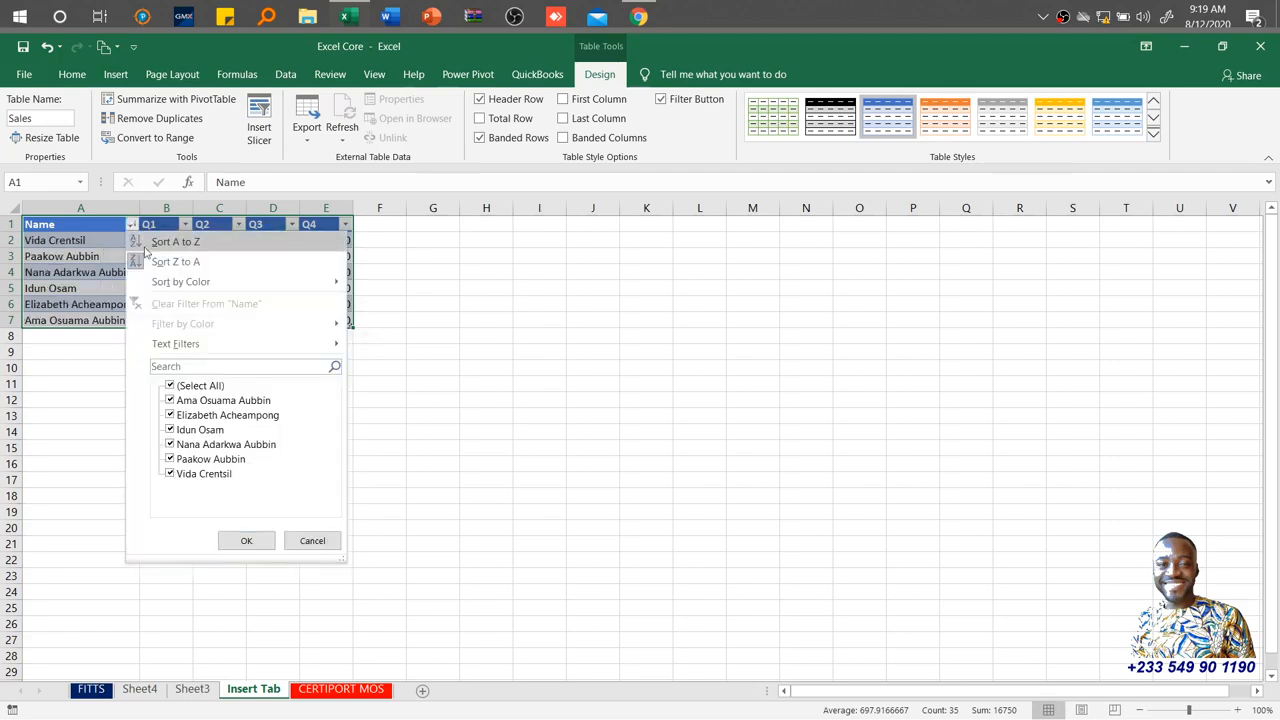
mouse_move(181, 283)
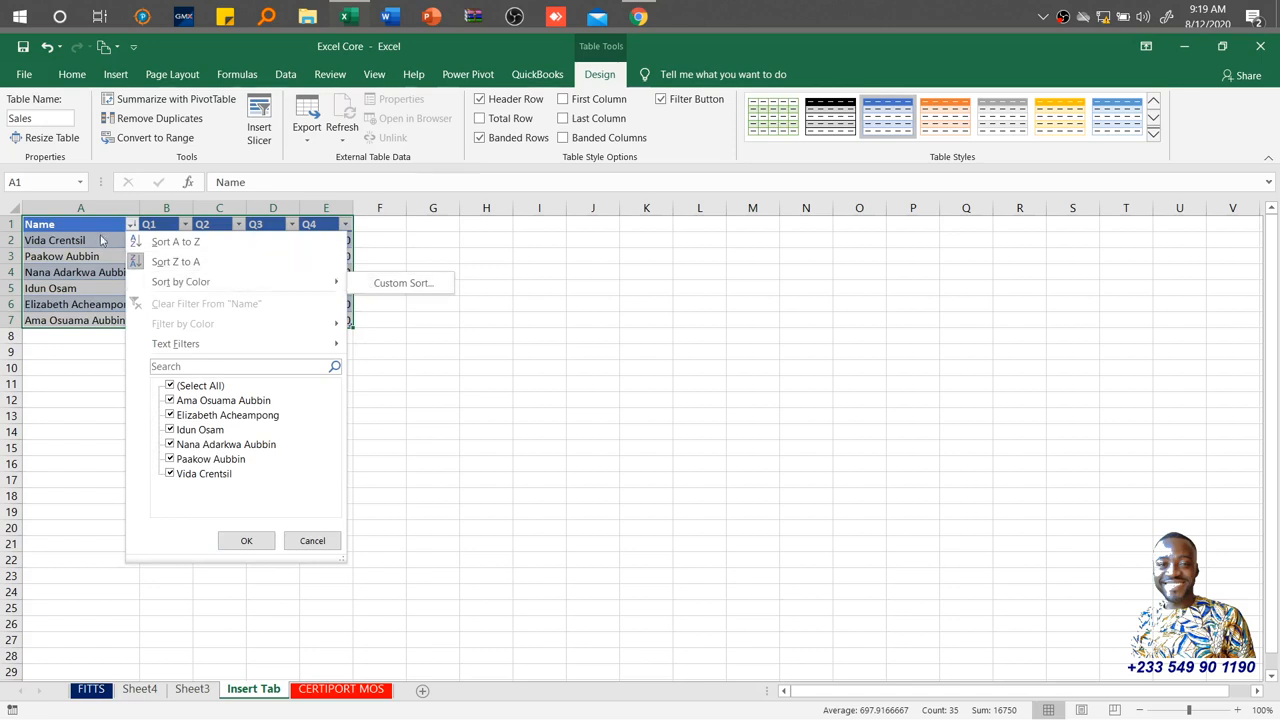
left_click(100, 287)
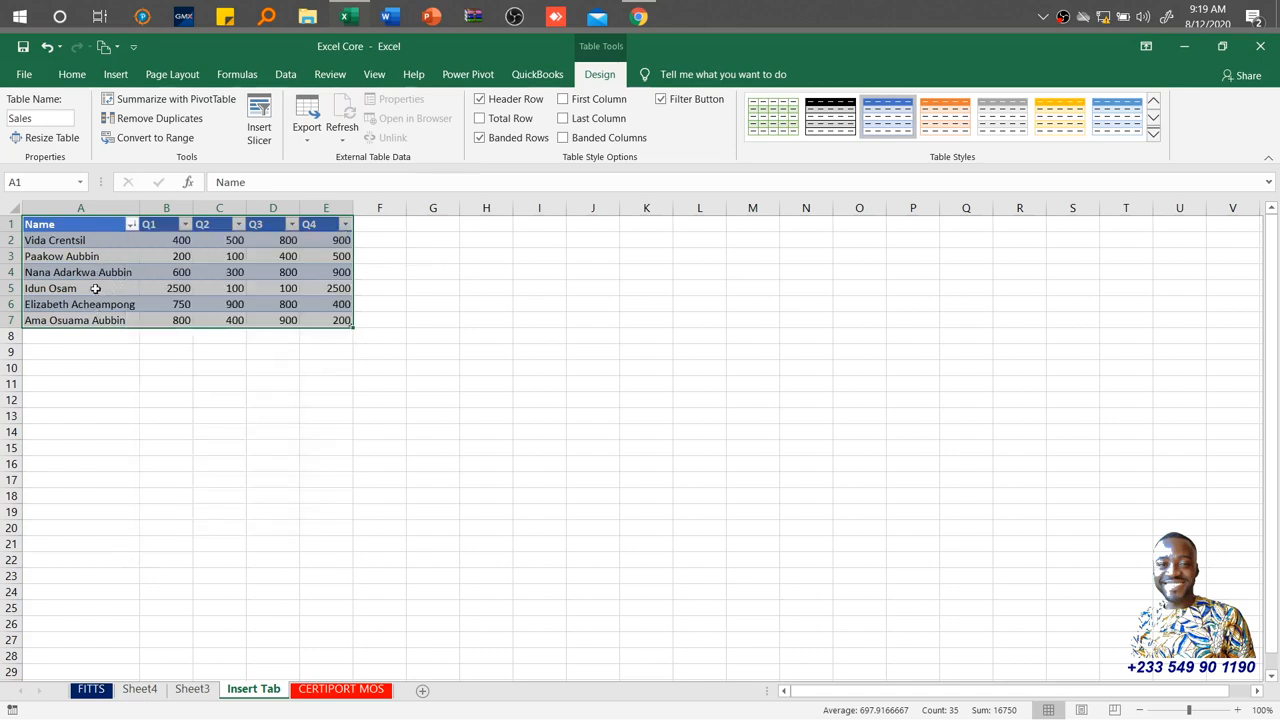
left_click(95, 288)
left_click(131, 224)
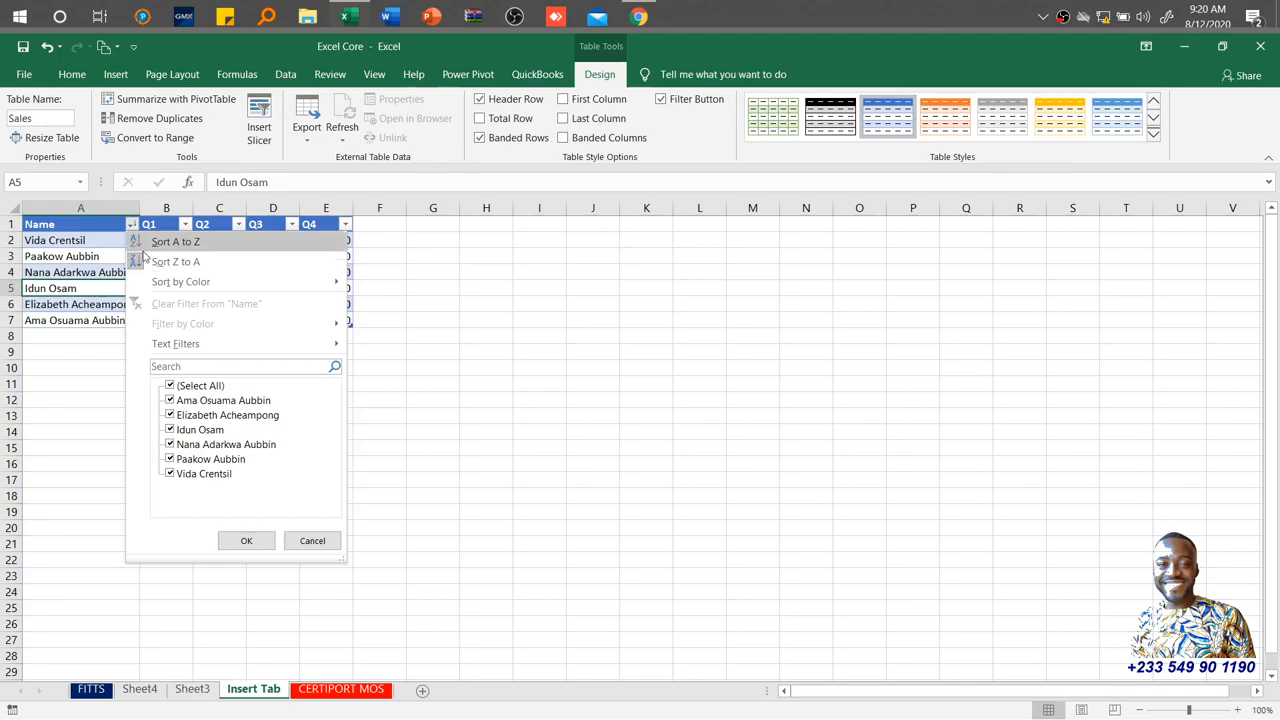
left_click(145, 246)
Sort the Sales table by Q1 from largest to smallest and re-sort it from smallest to largest
left_click(185, 225)
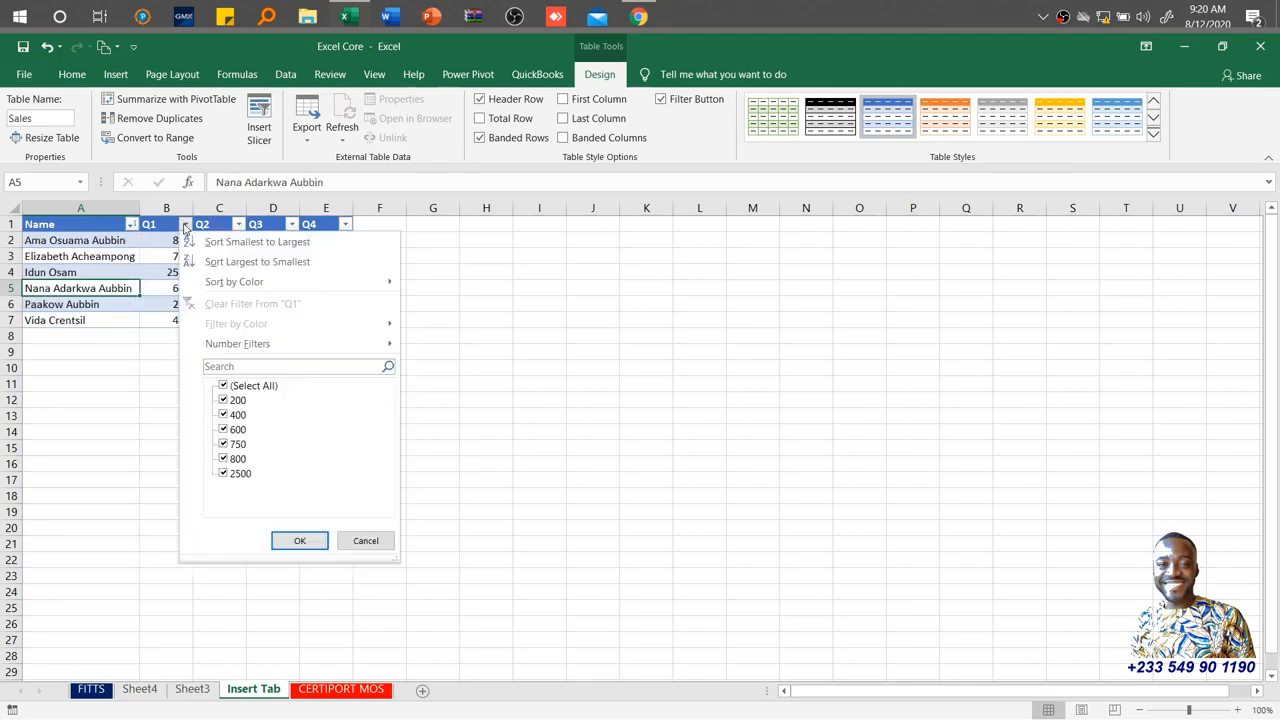
mouse_move(255, 282)
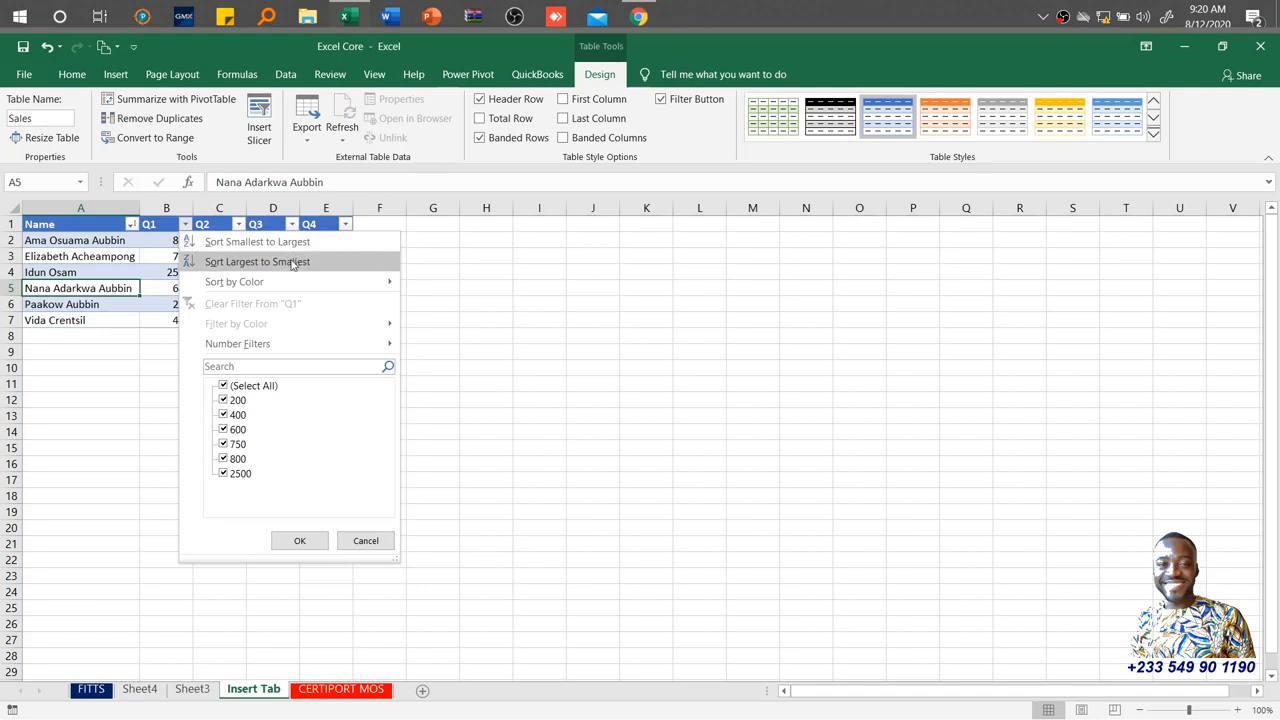
left_click(293, 263)
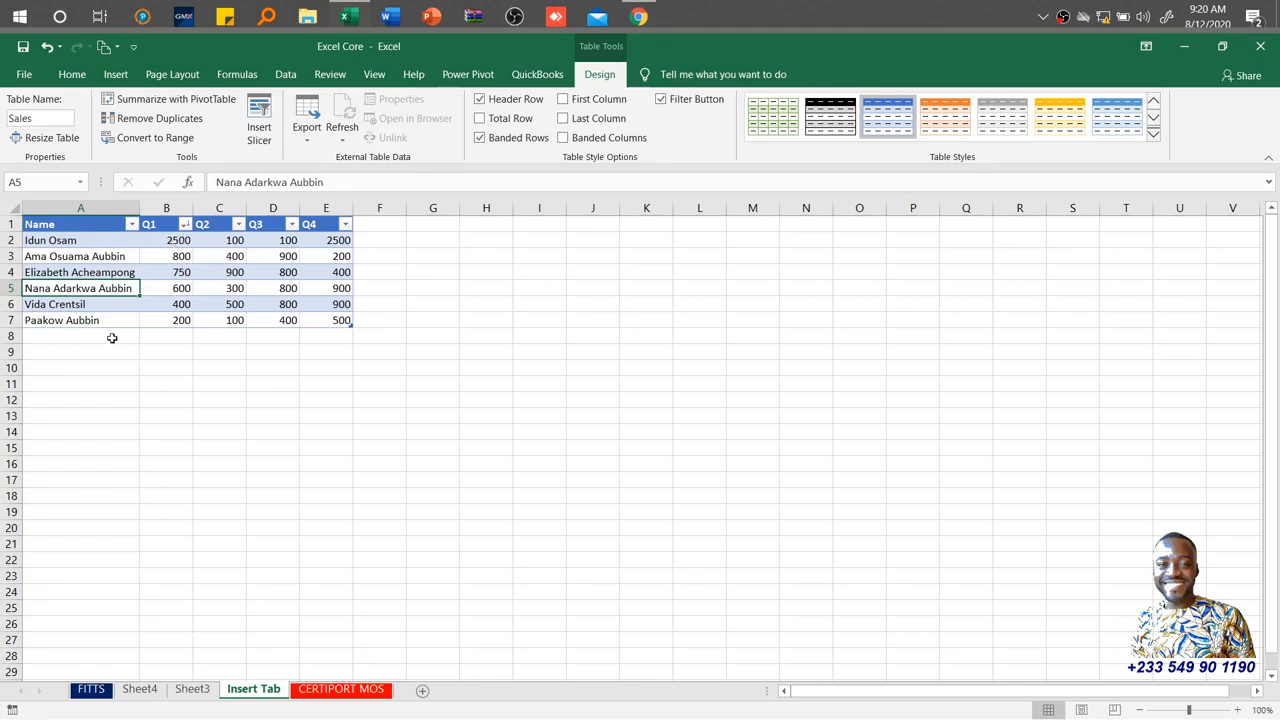
left_click(184, 224)
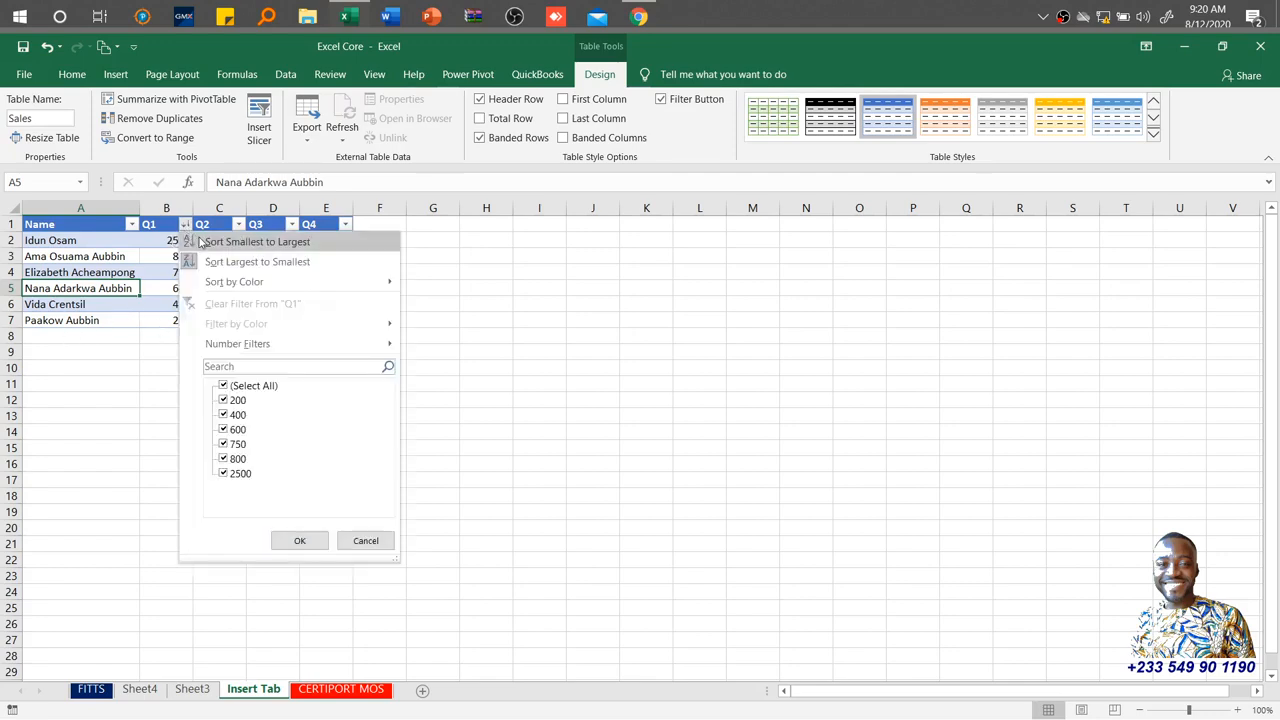
left_click(267, 243)
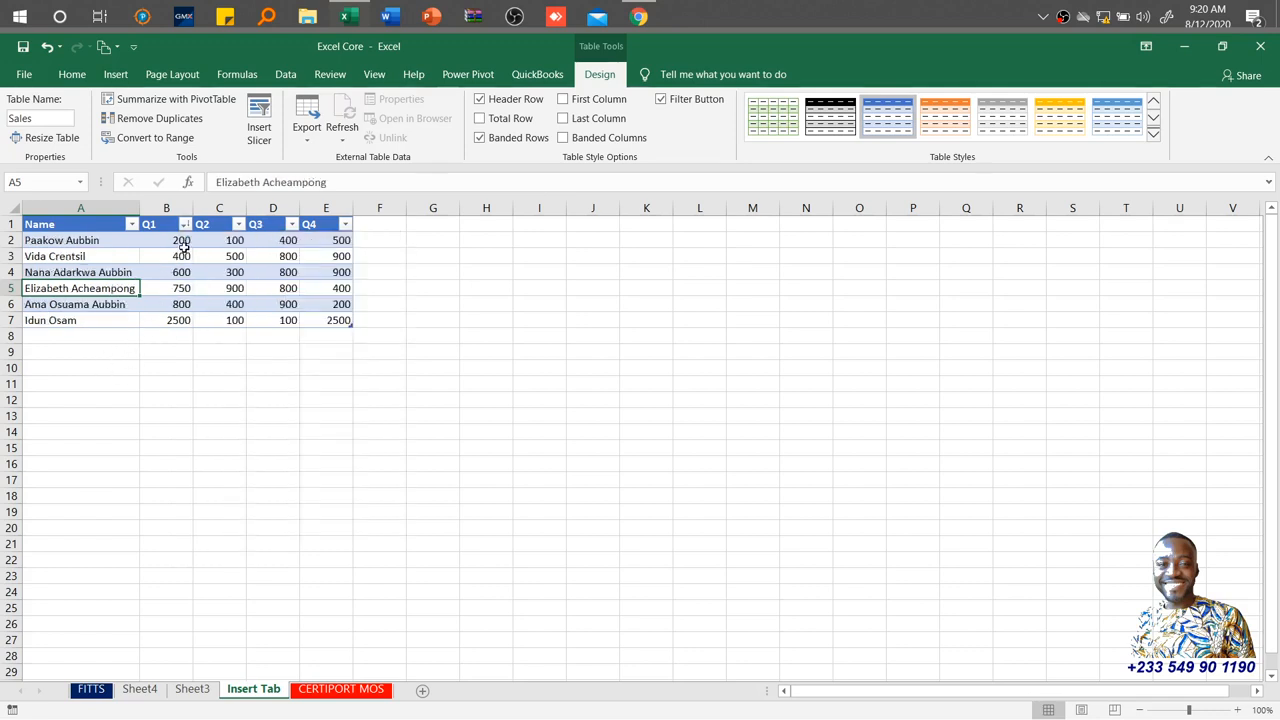
Filter the Q1 column to show only the value 600 and clear that filter
left_click(185, 225)
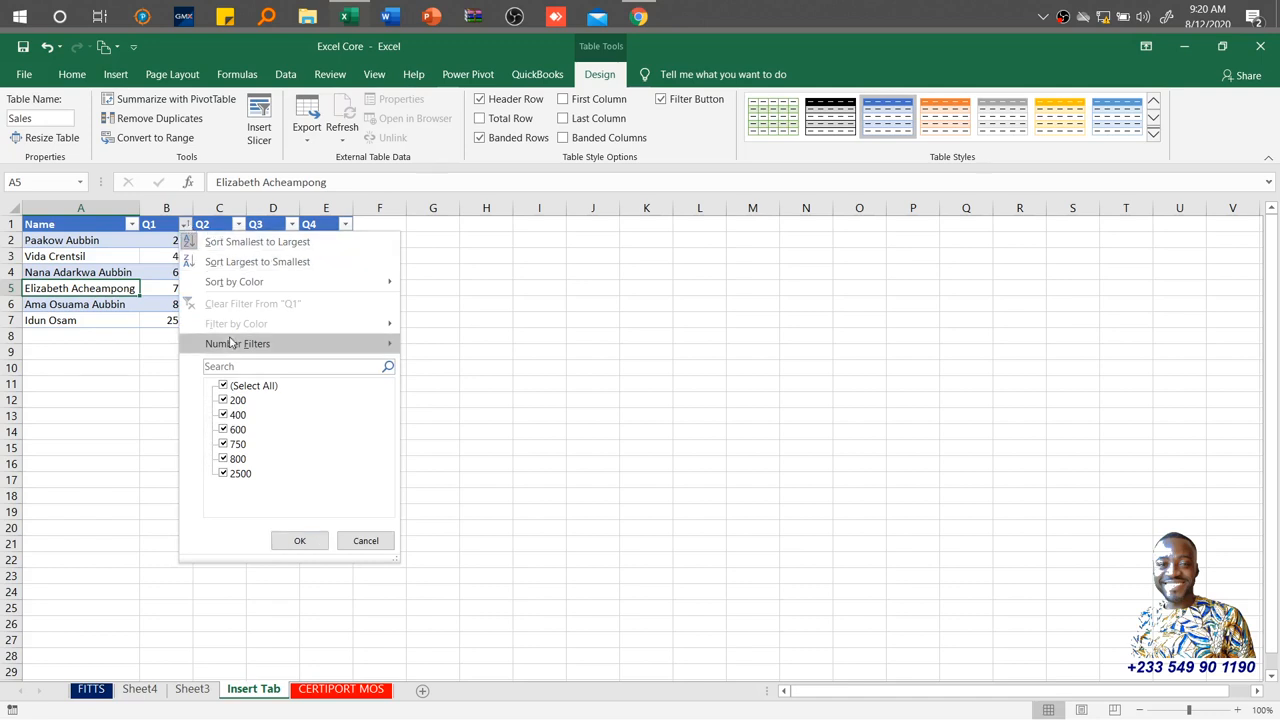
mouse_move(274, 344)
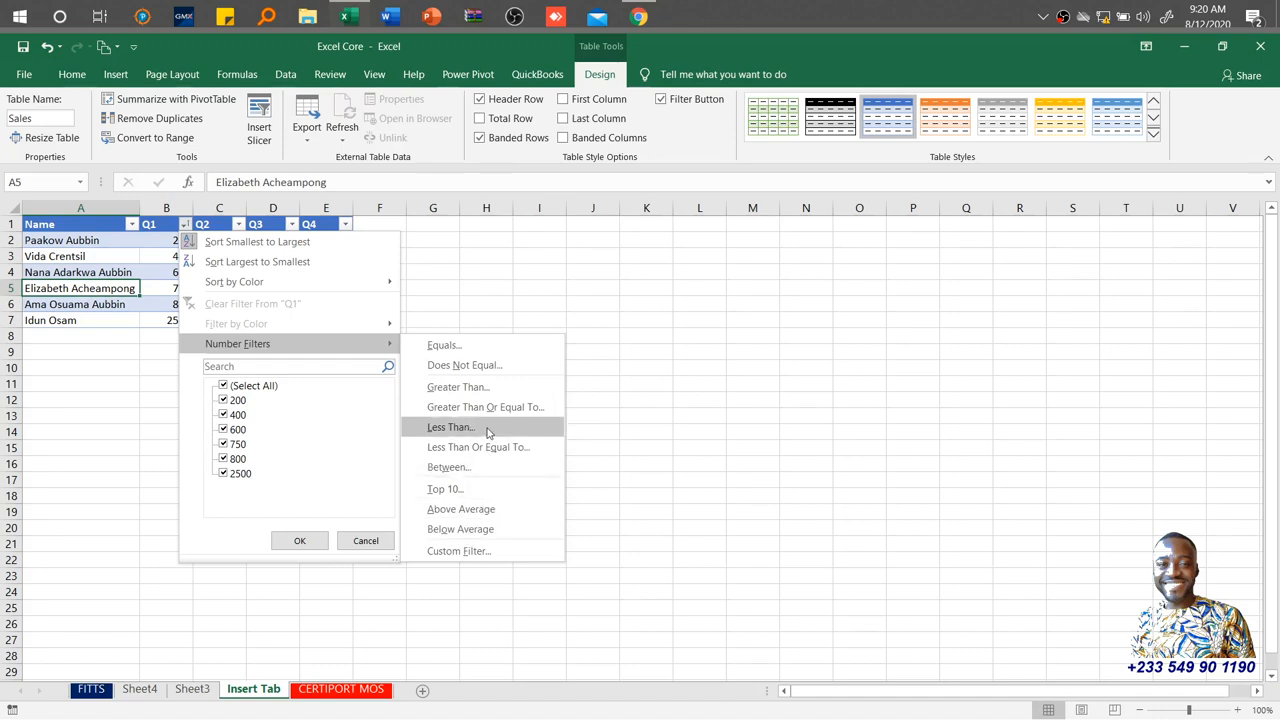
left_click(223, 386)
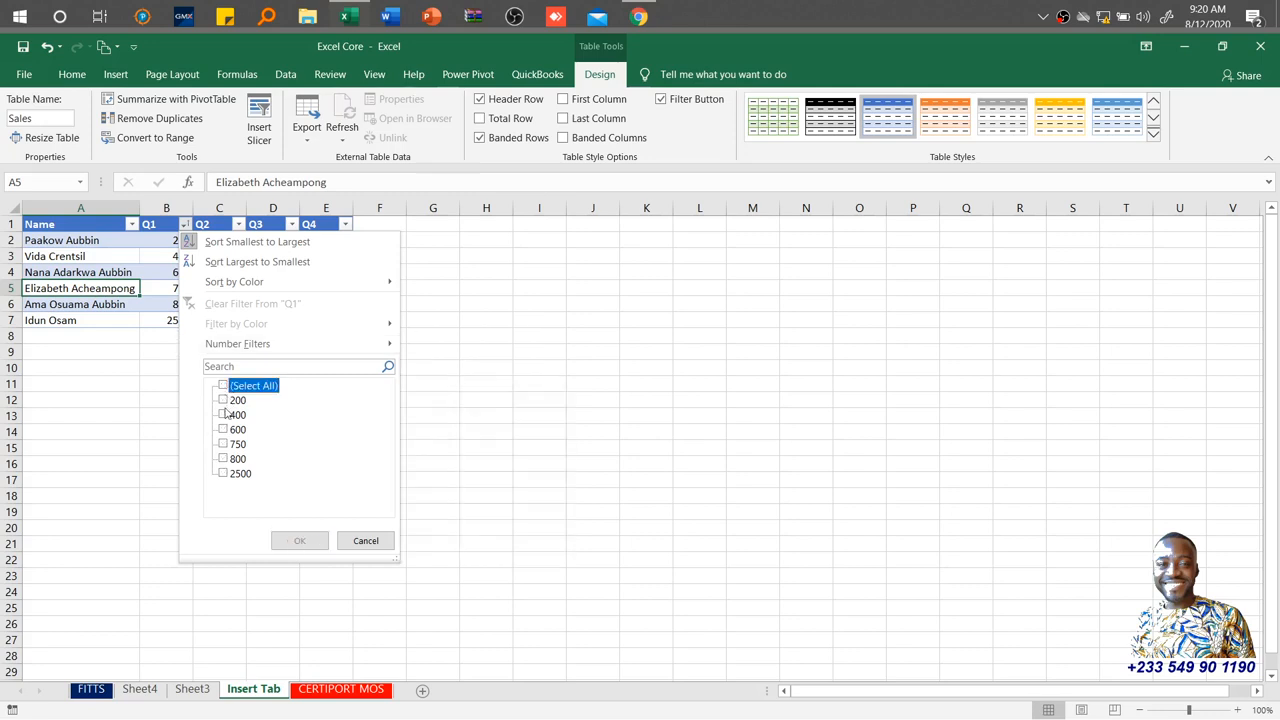
left_click(223, 429)
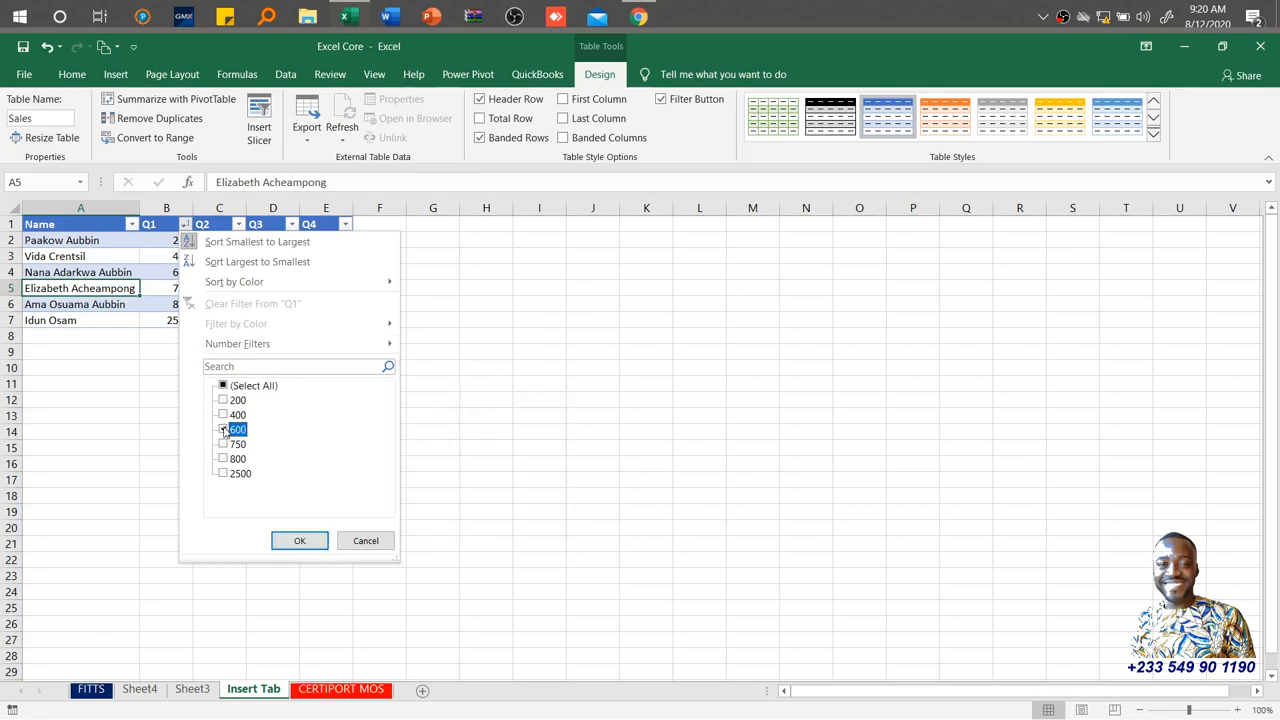
left_click(299, 541)
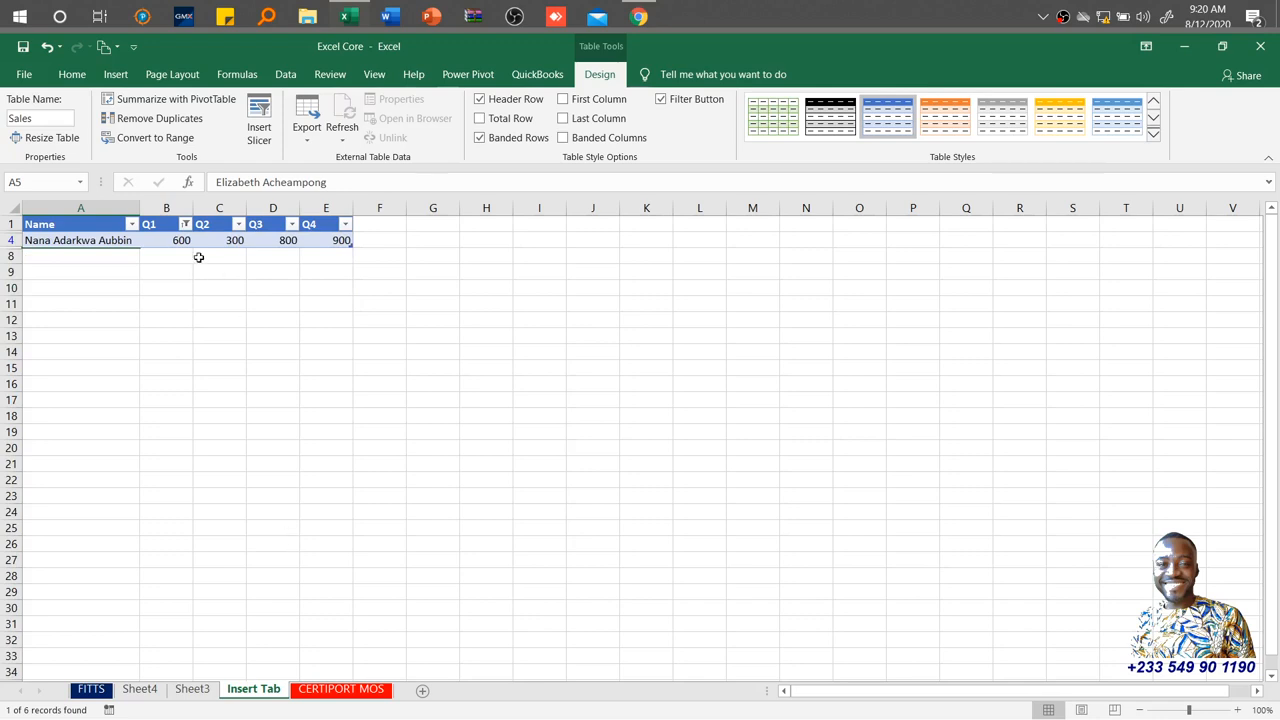
left_click(185, 225)
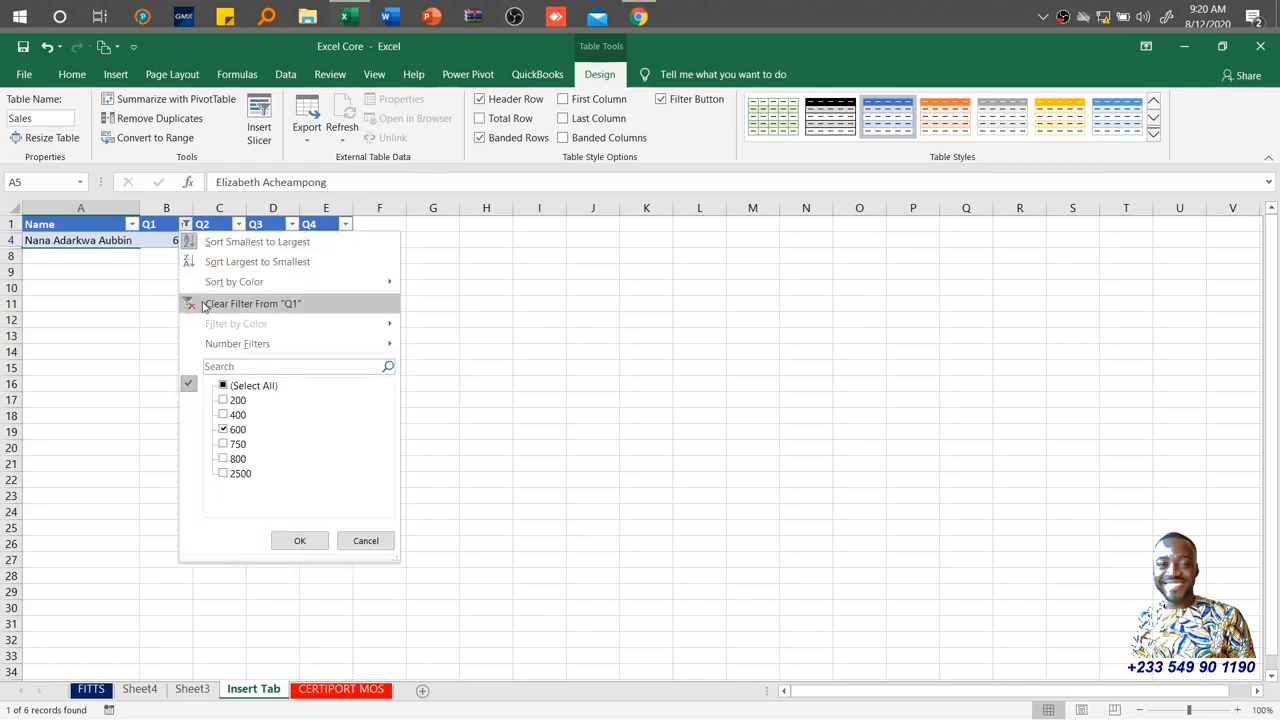
left_click(234, 303)
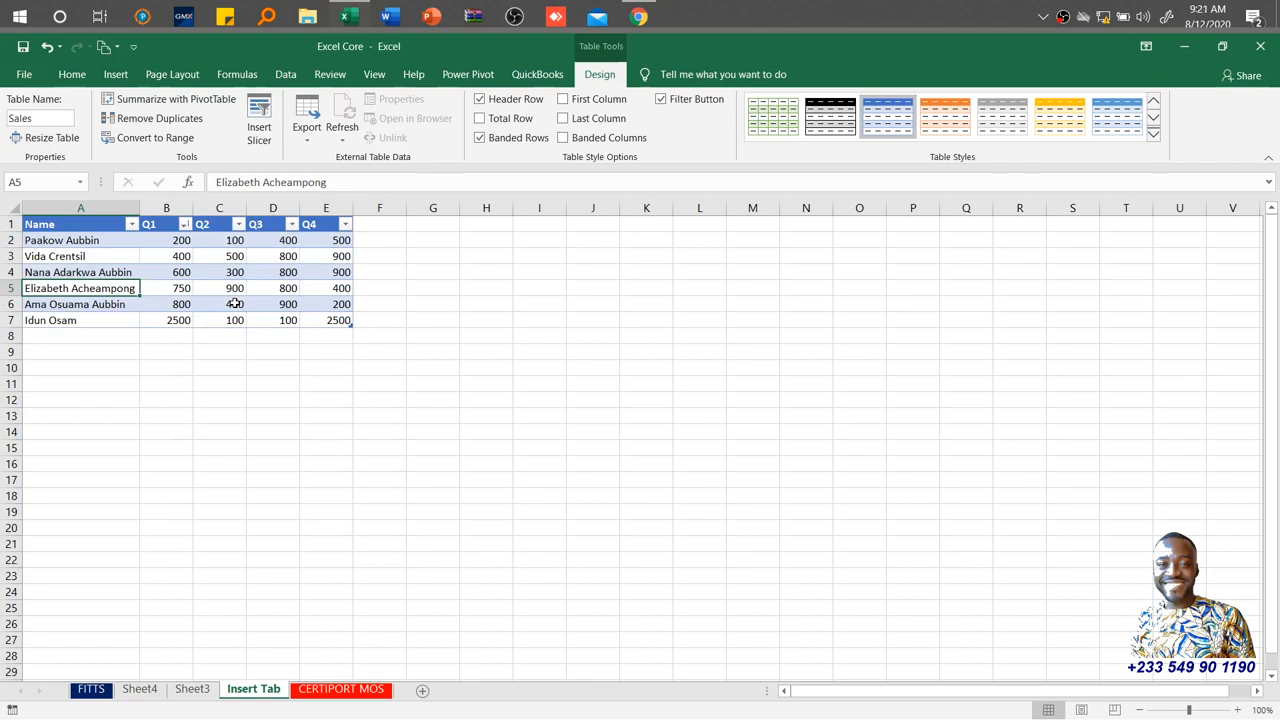
Turn the Sales table's header row off and back on, and add a total row
left_click(480, 100)
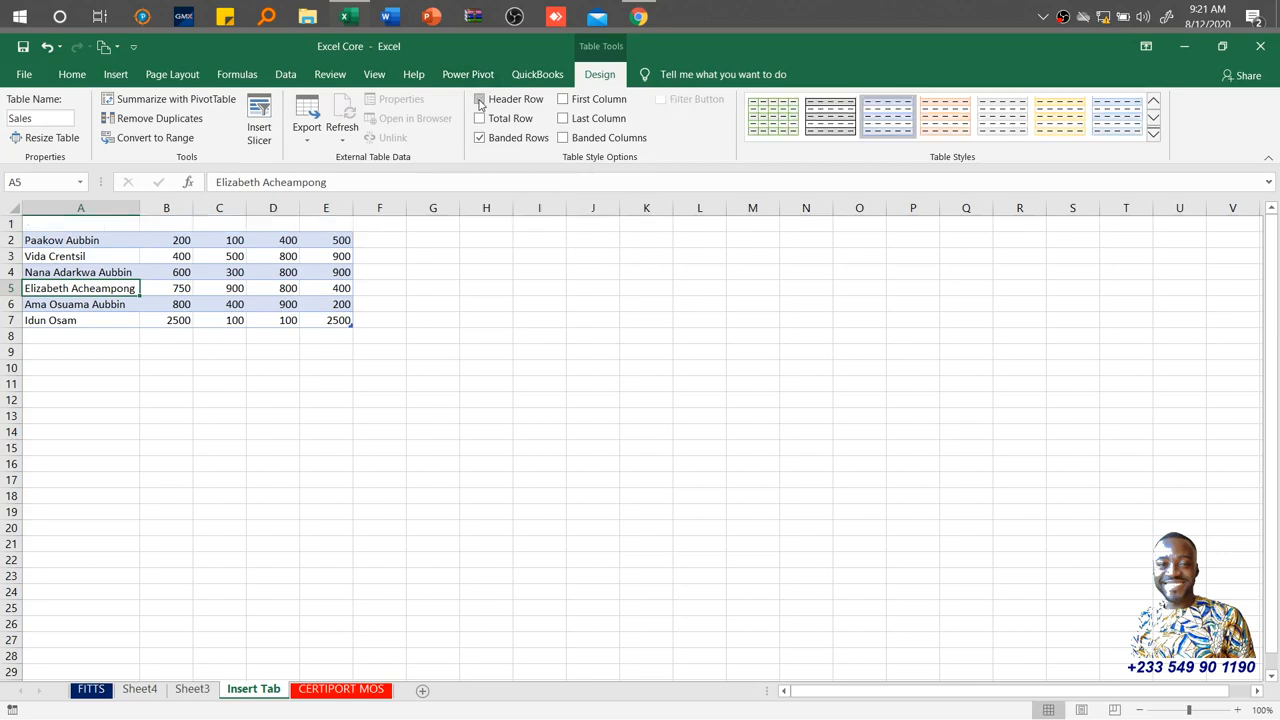
left_click(480, 100)
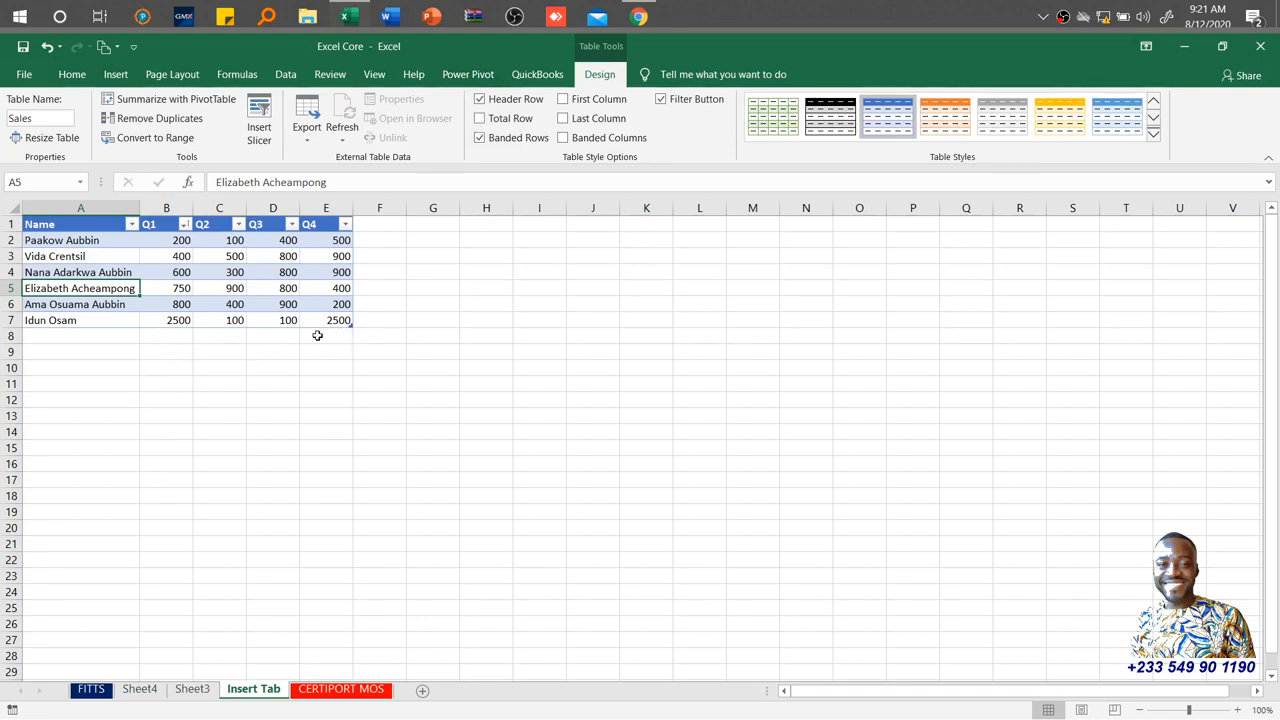
left_click(479, 119)
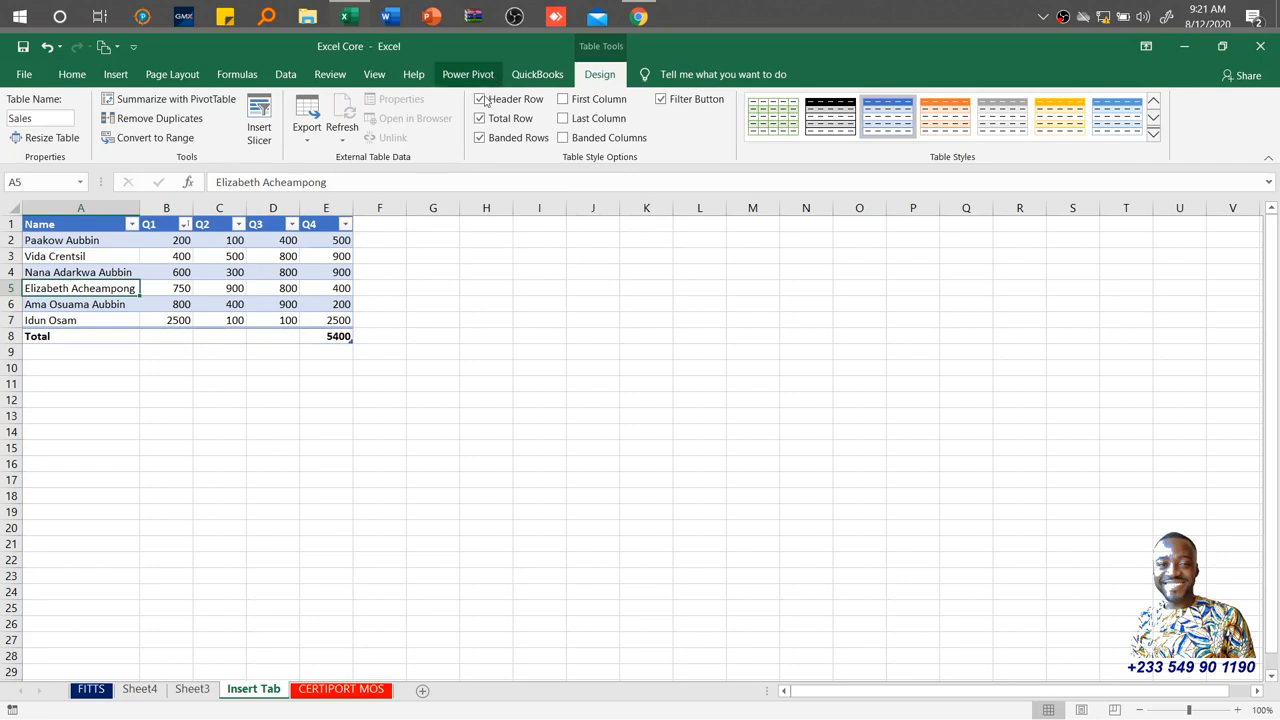
Fill the Q4 total formula in E8 across to B8 and undo the fill
left_click(330, 335)
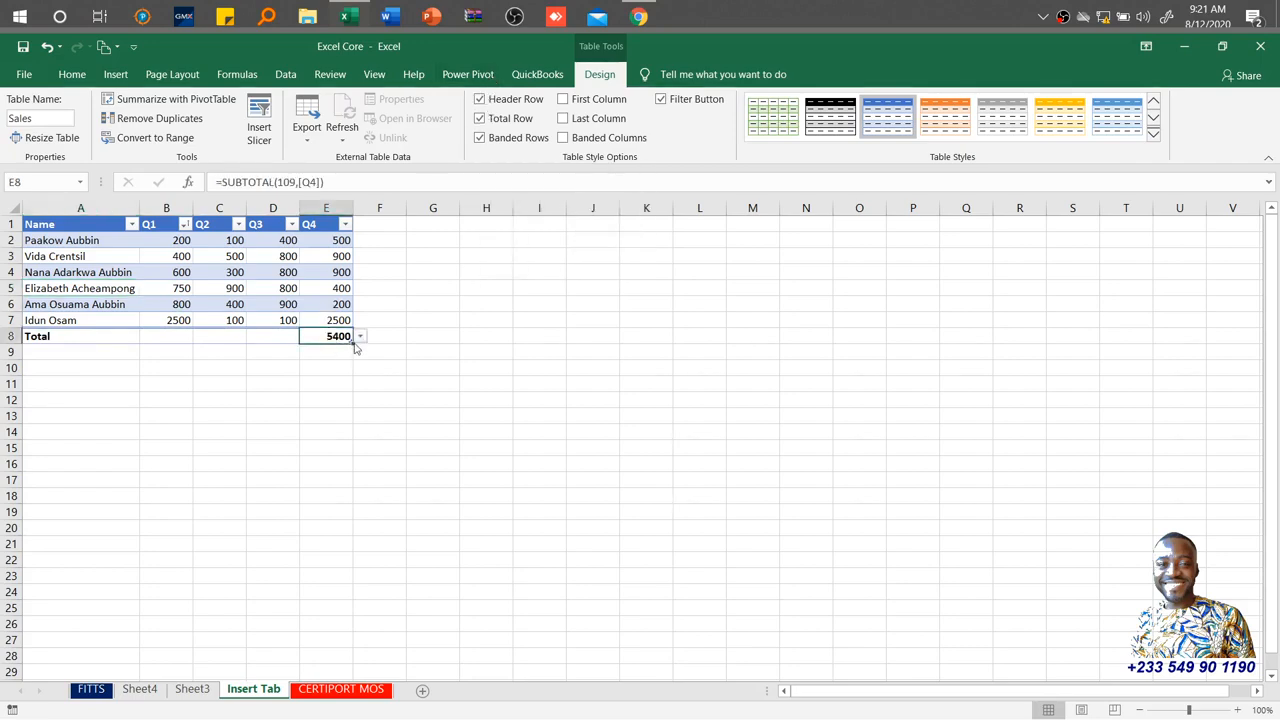
left_click_drag(353, 343, 150, 343)
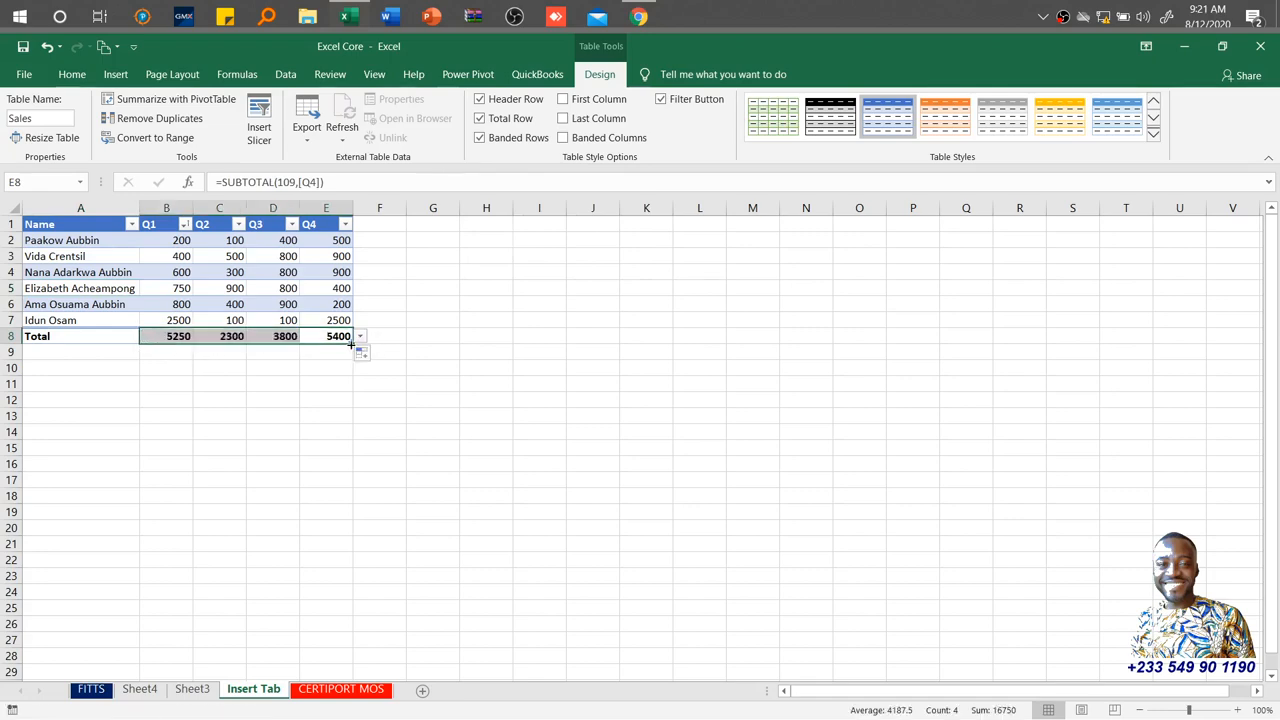
key("ctrl+z")
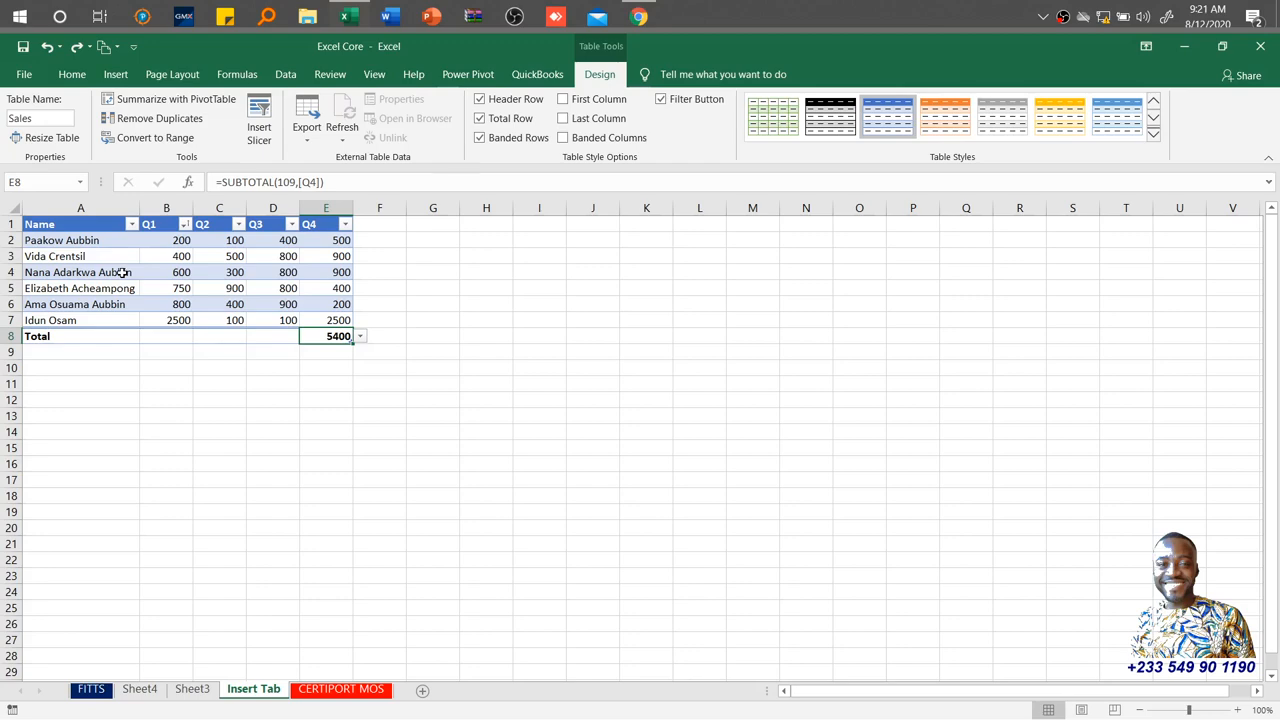
Turn the Sales table's banded rows off and back on
left_click(480, 138)
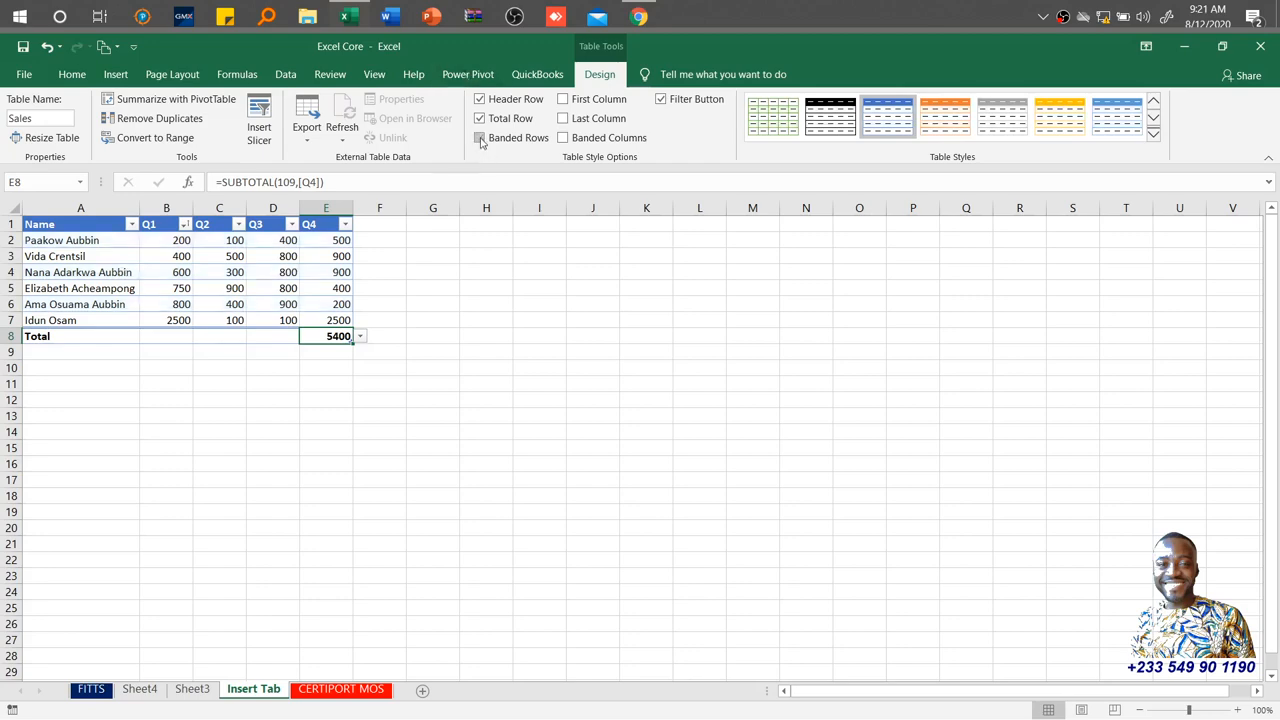
left_click(480, 138)
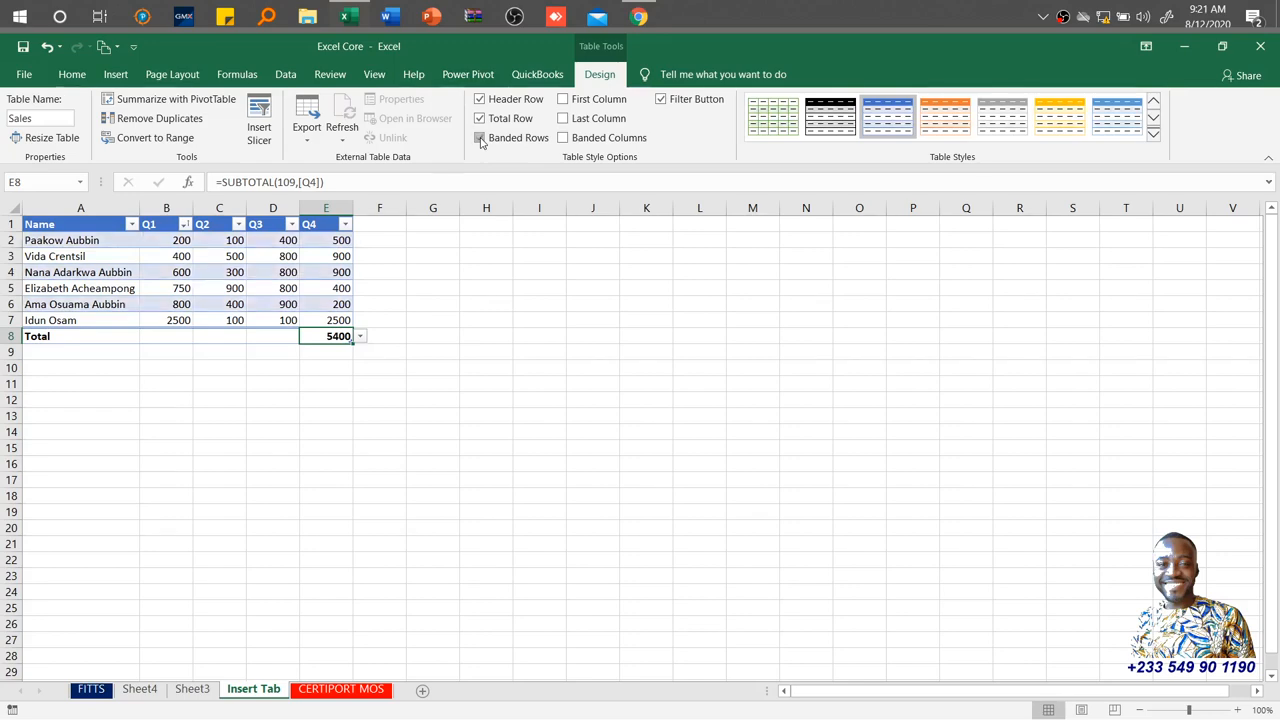
Emphasize the table's first and last columns and fit column A's width to the names
left_click(564, 100)
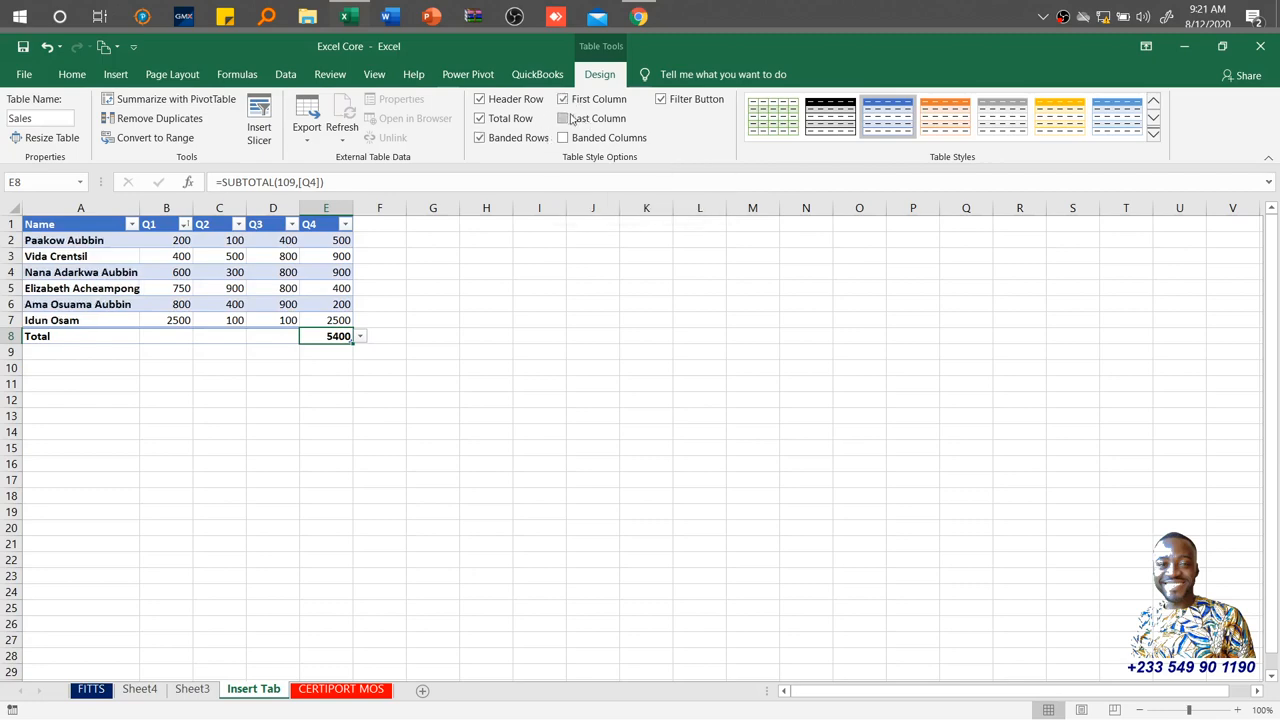
double_click(140, 207)
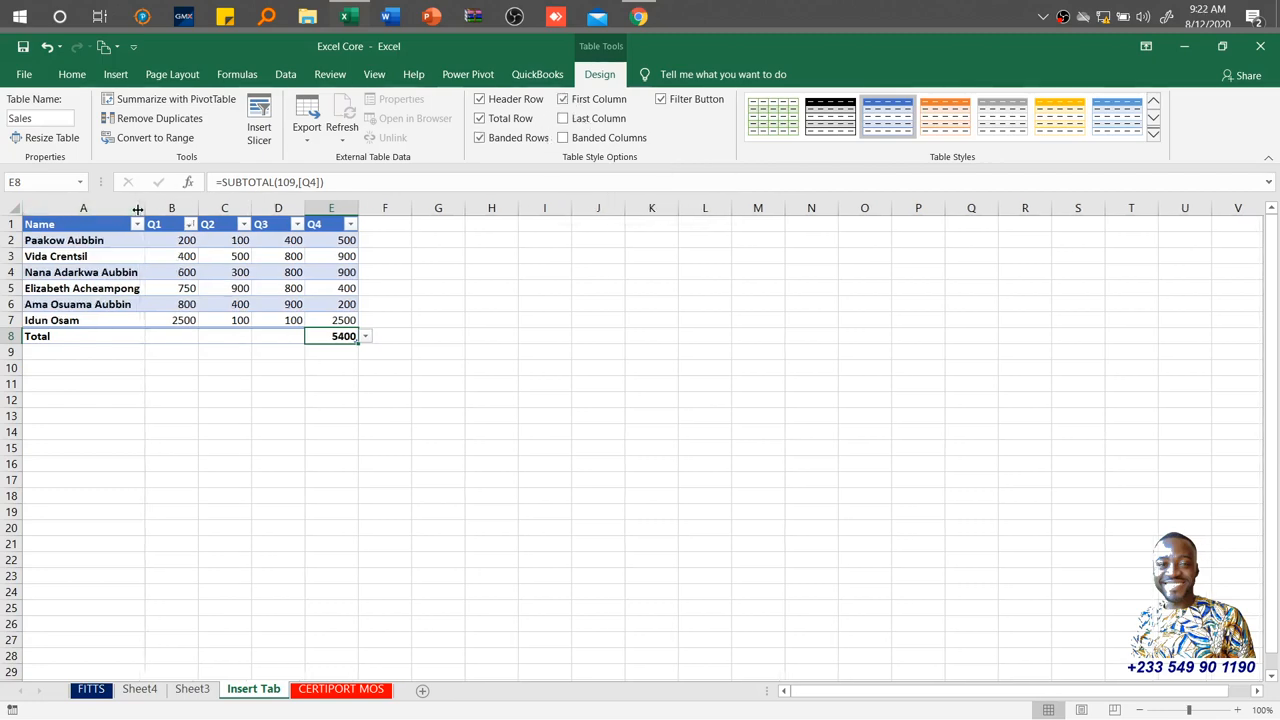
left_click(606, 126)
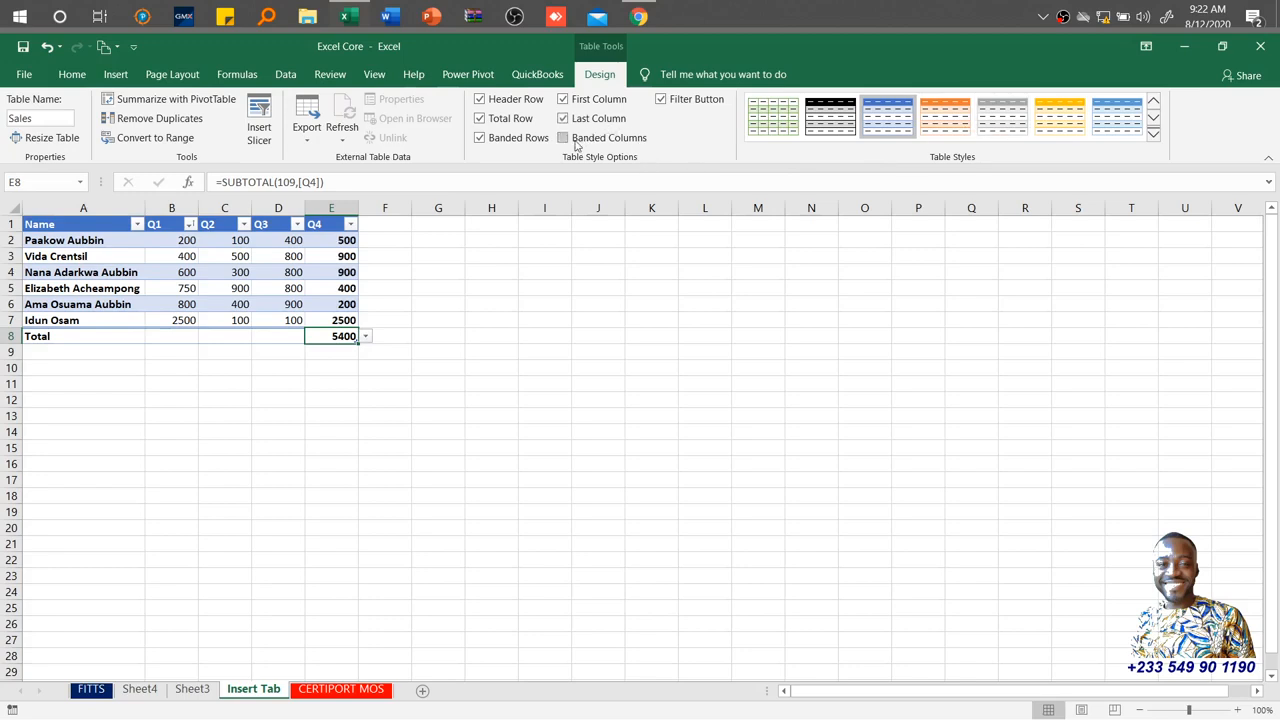
Turn on banded columns and turn off the first column, last column and banded rows formatting
left_click(576, 144)
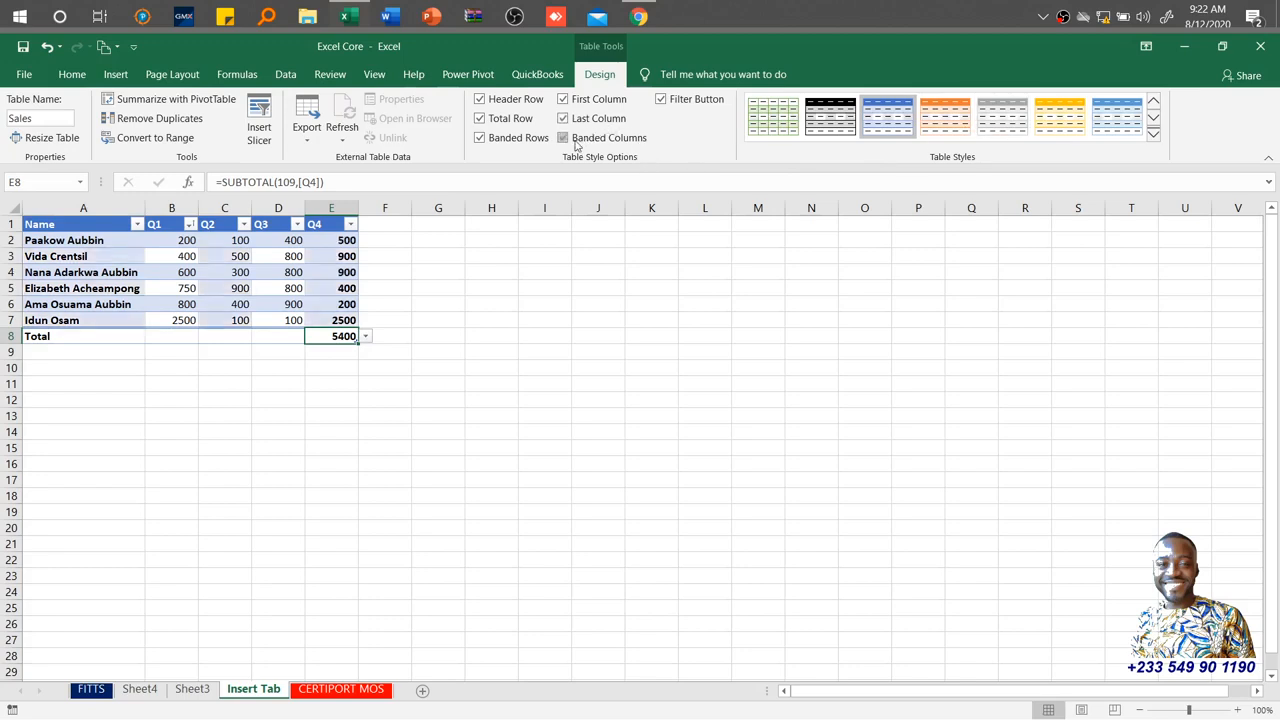
left_click(568, 120)
left_click(568, 101)
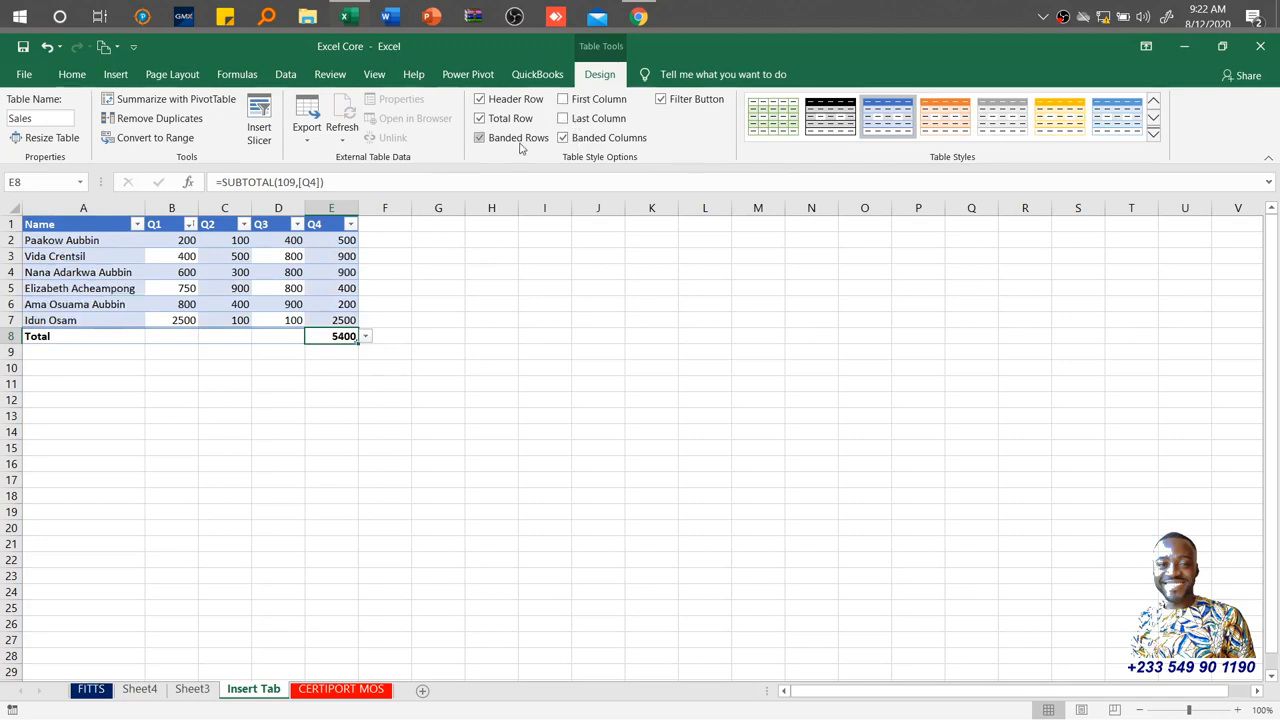
left_click(520, 142)
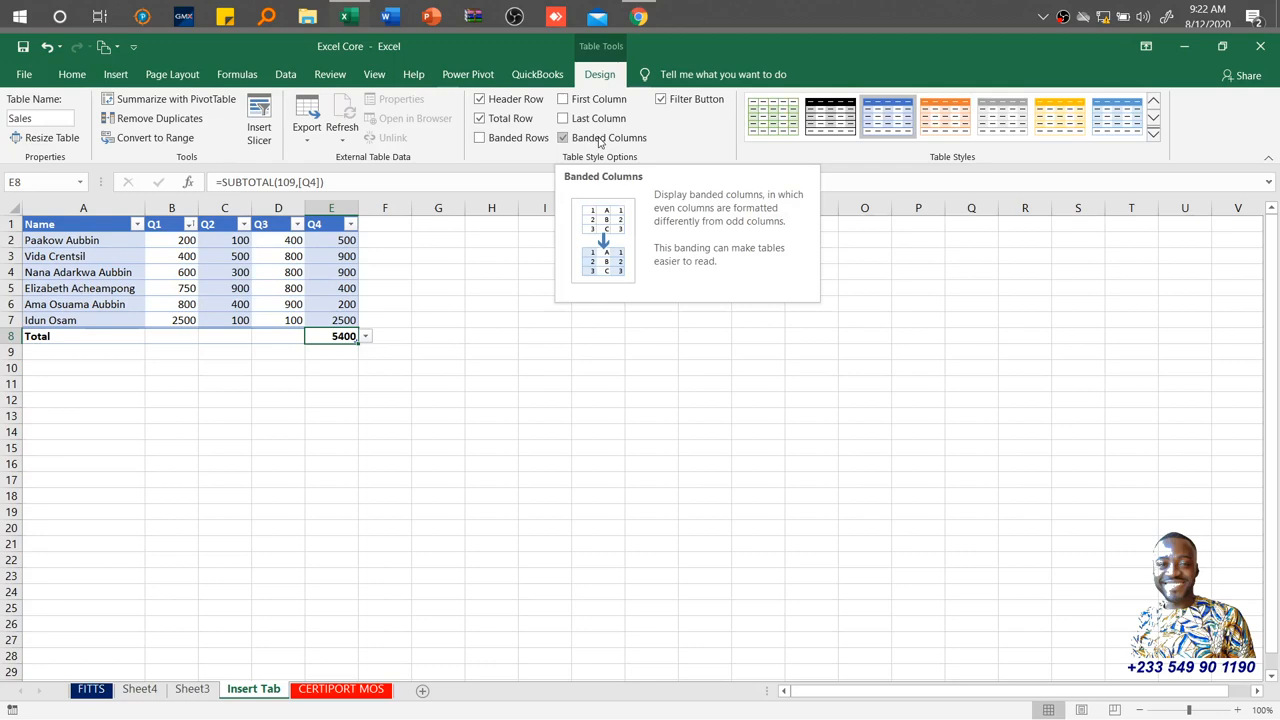
Hide the filter buttons in the Sales table's header and show them again
left_click(662, 99)
left_click(667, 102)
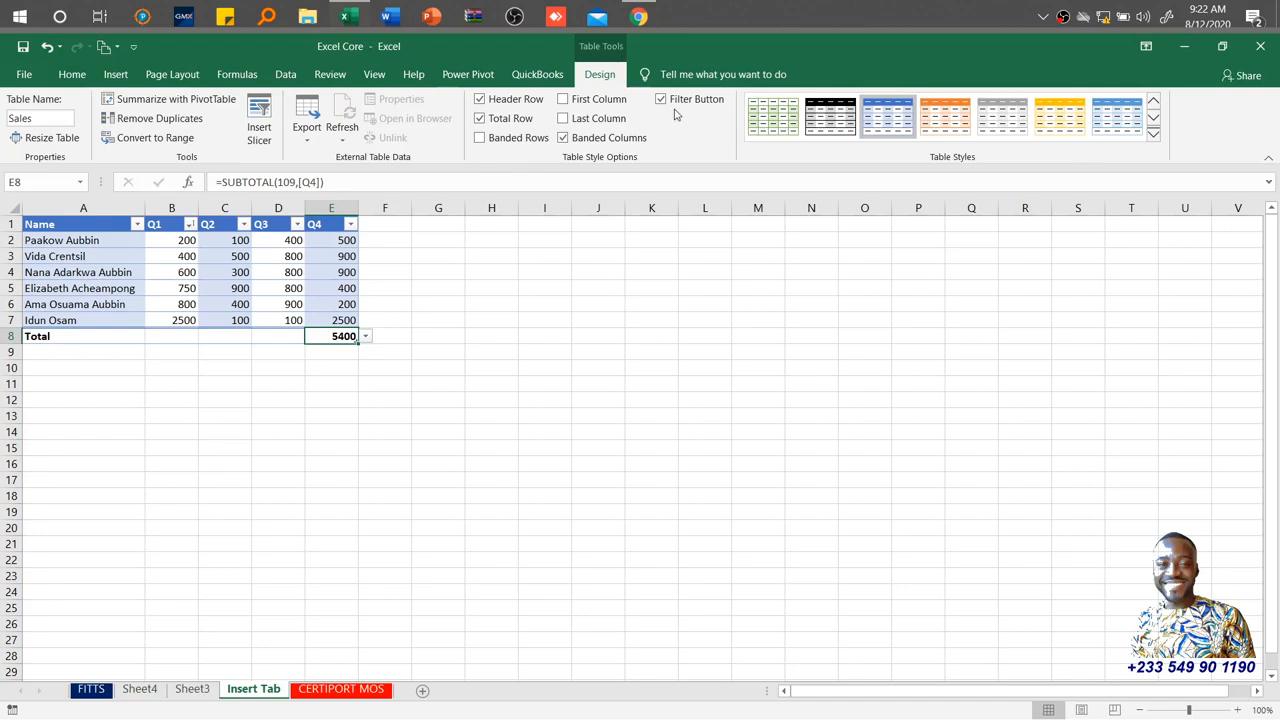
Browse the light, medium and dark table styles and apply Orange, Table Style Dark 9 to the Sales table
left_click(1153, 136)
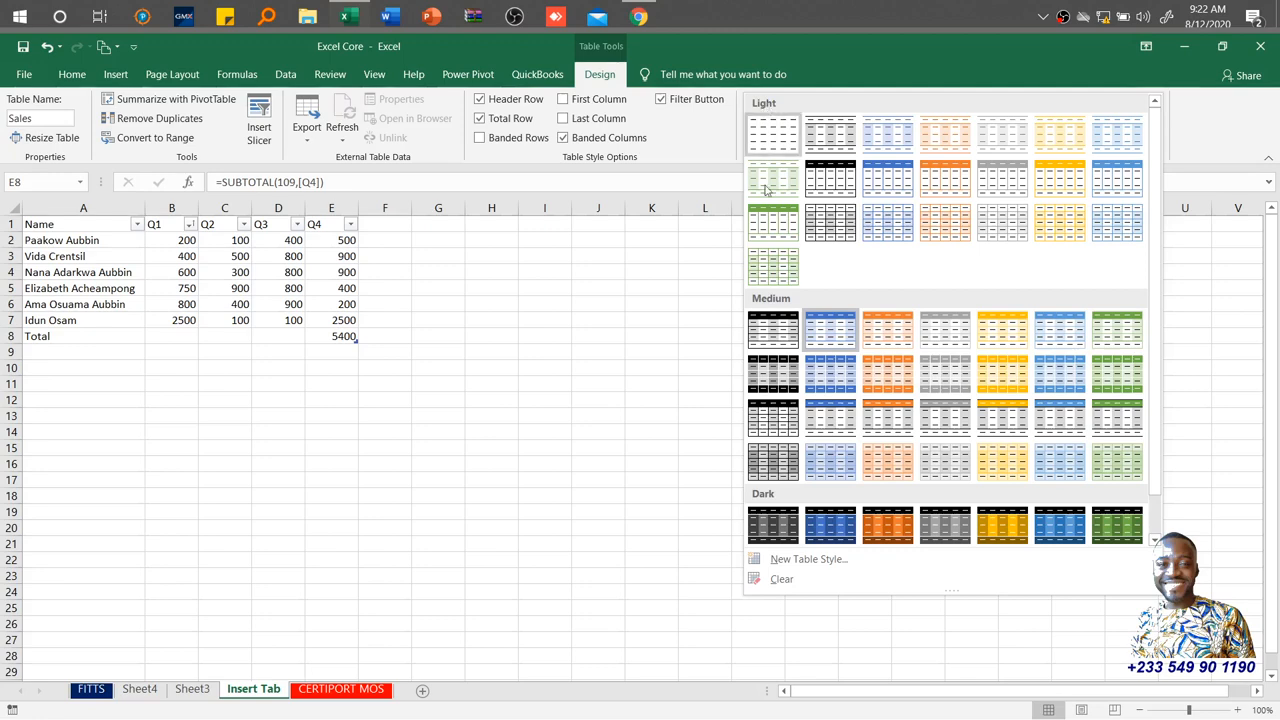
scroll(1147, 400, "down", 1)
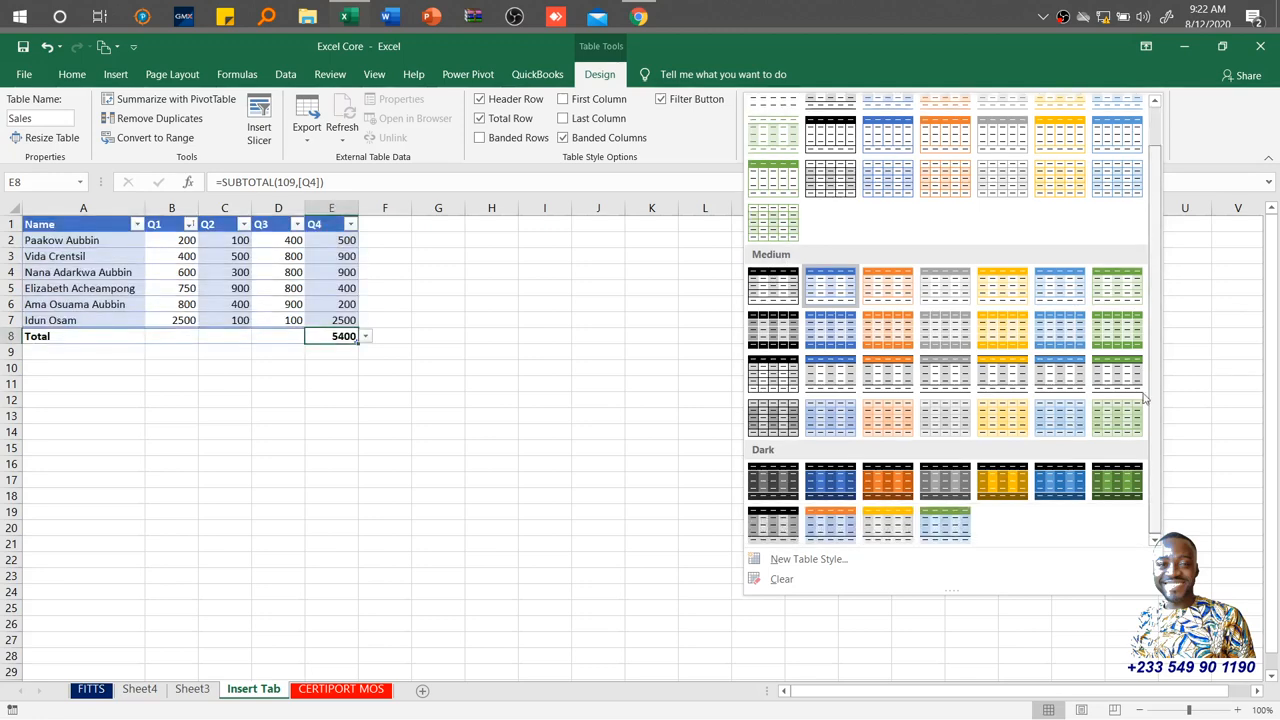
scroll(1147, 400, "up", 1)
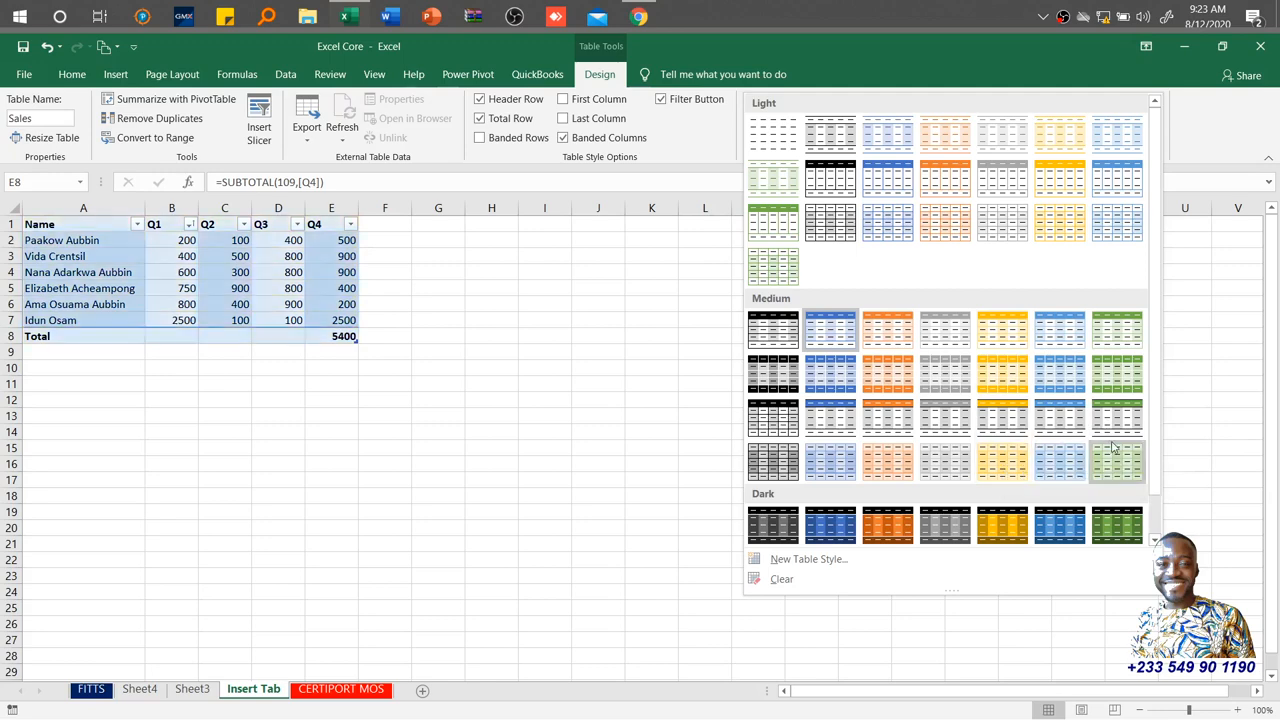
scroll(1156, 490, "down", 1)
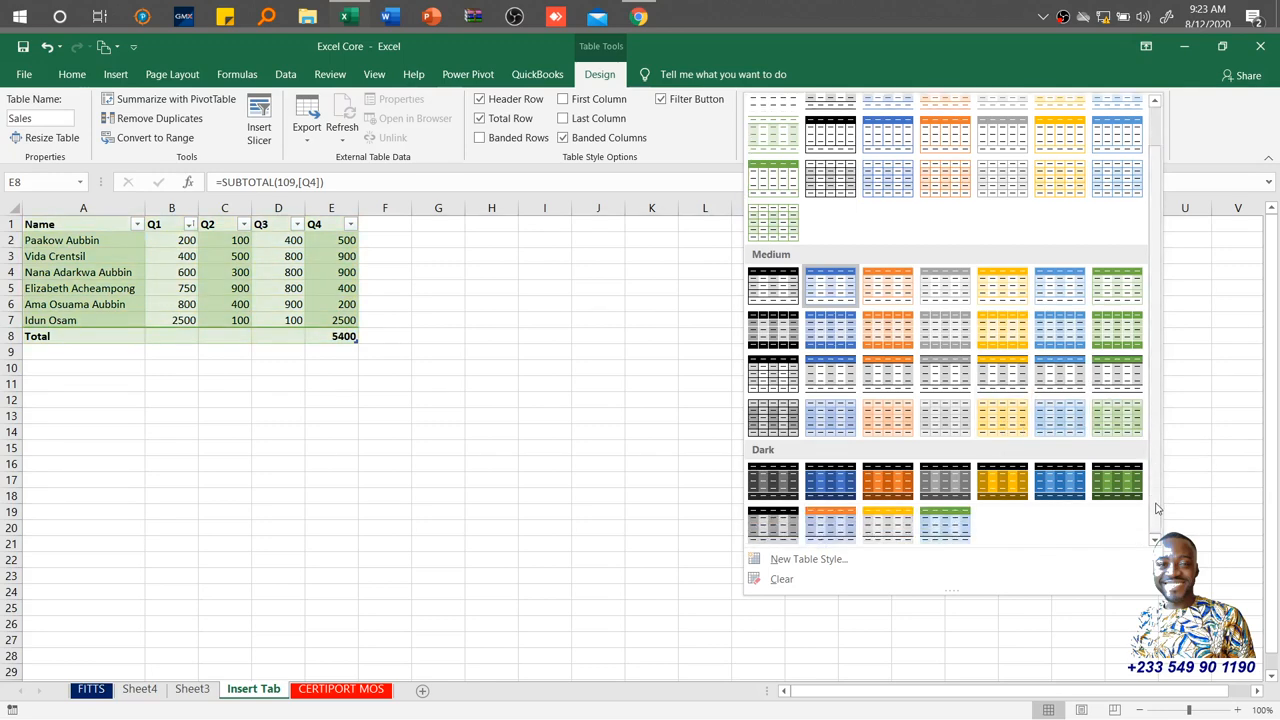
left_click(826, 526)
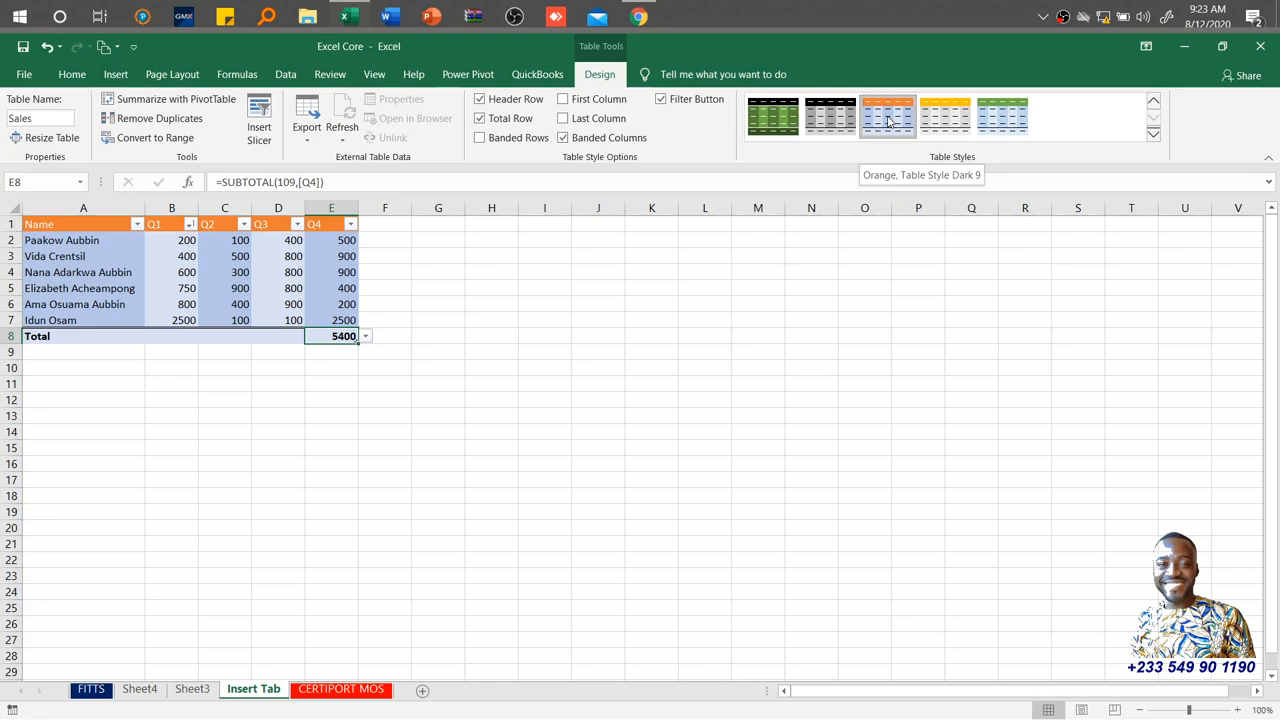
left_click(887, 121)
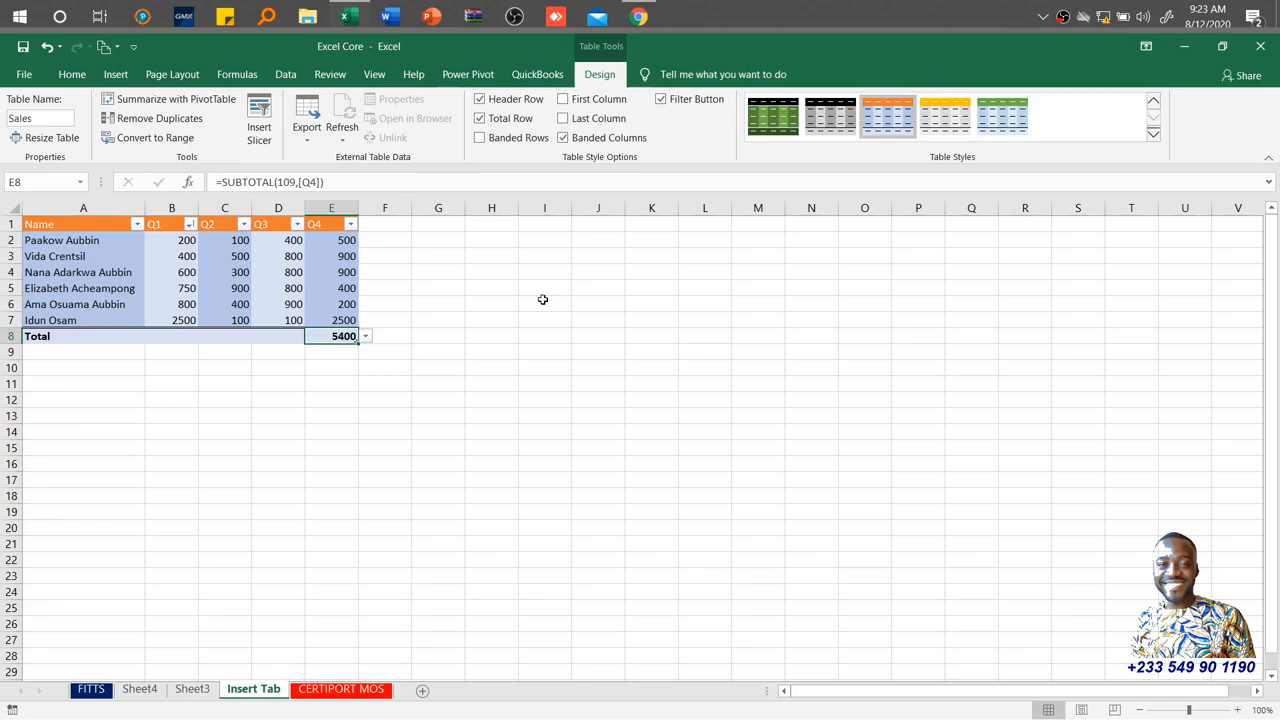
Show the insert commands again and select the empty cell B11 below the Sales table
left_click(115, 80)
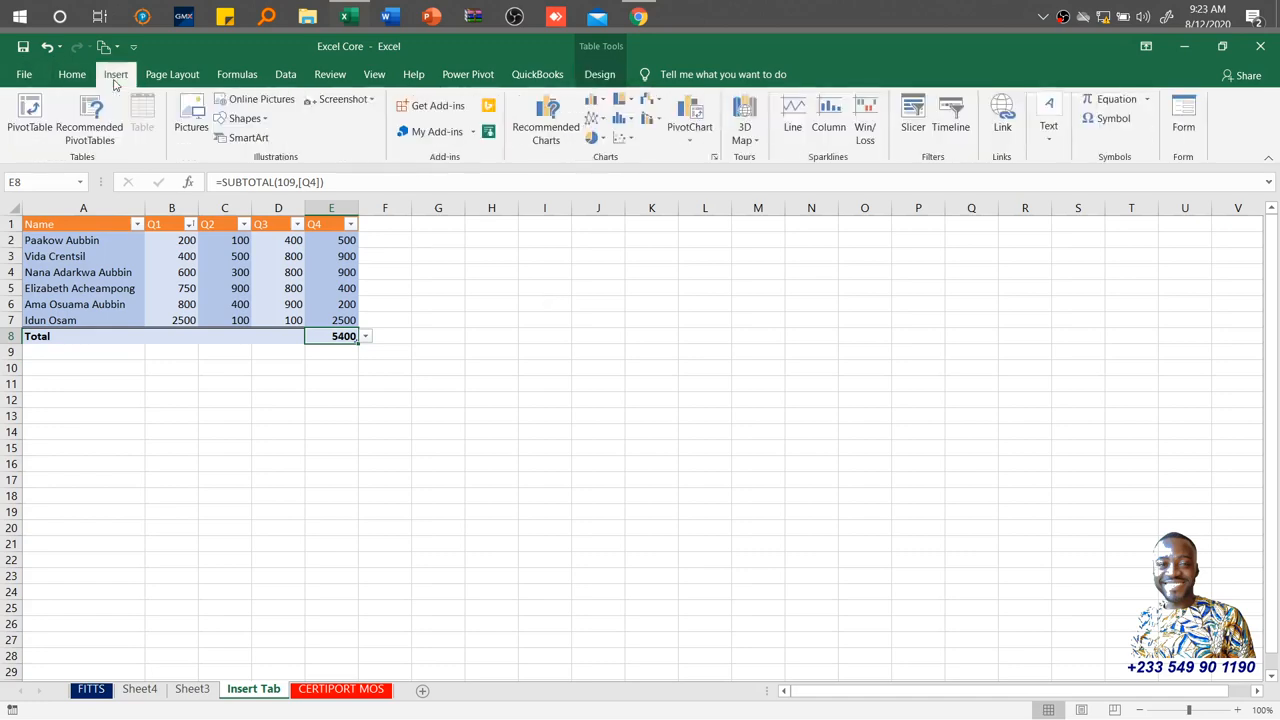
left_click(198, 383)
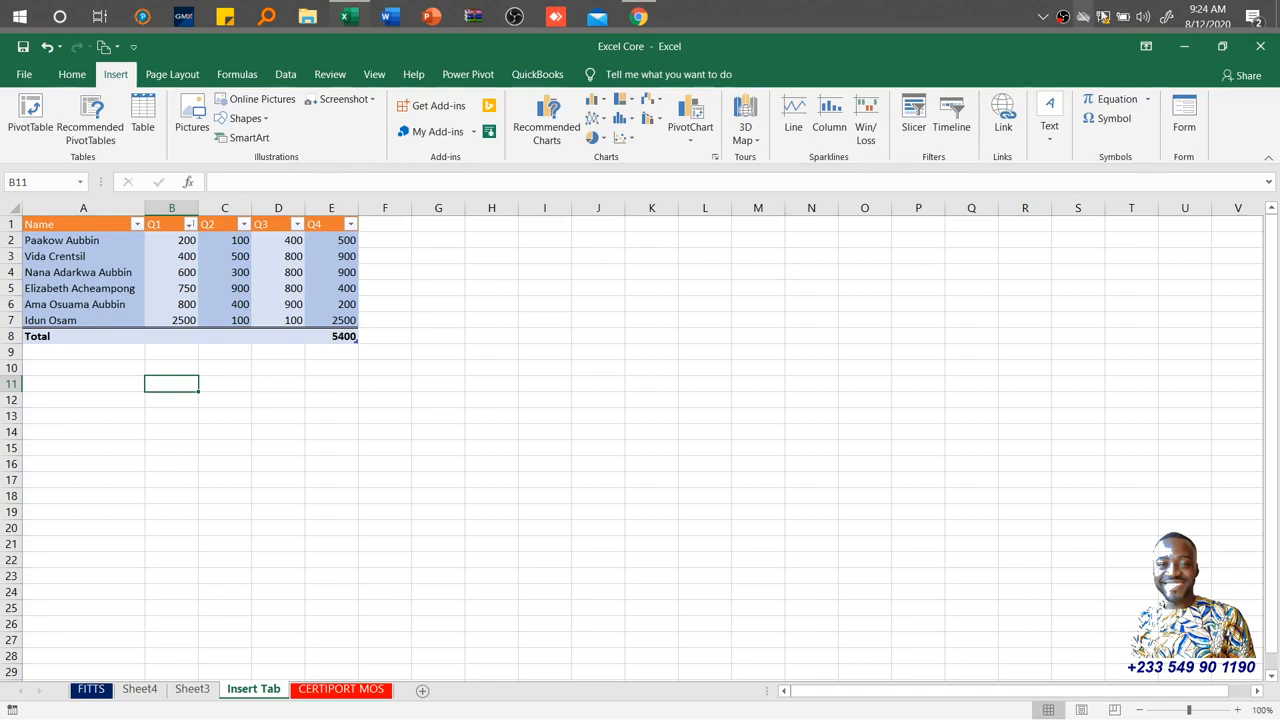
left_click(1065, 16)
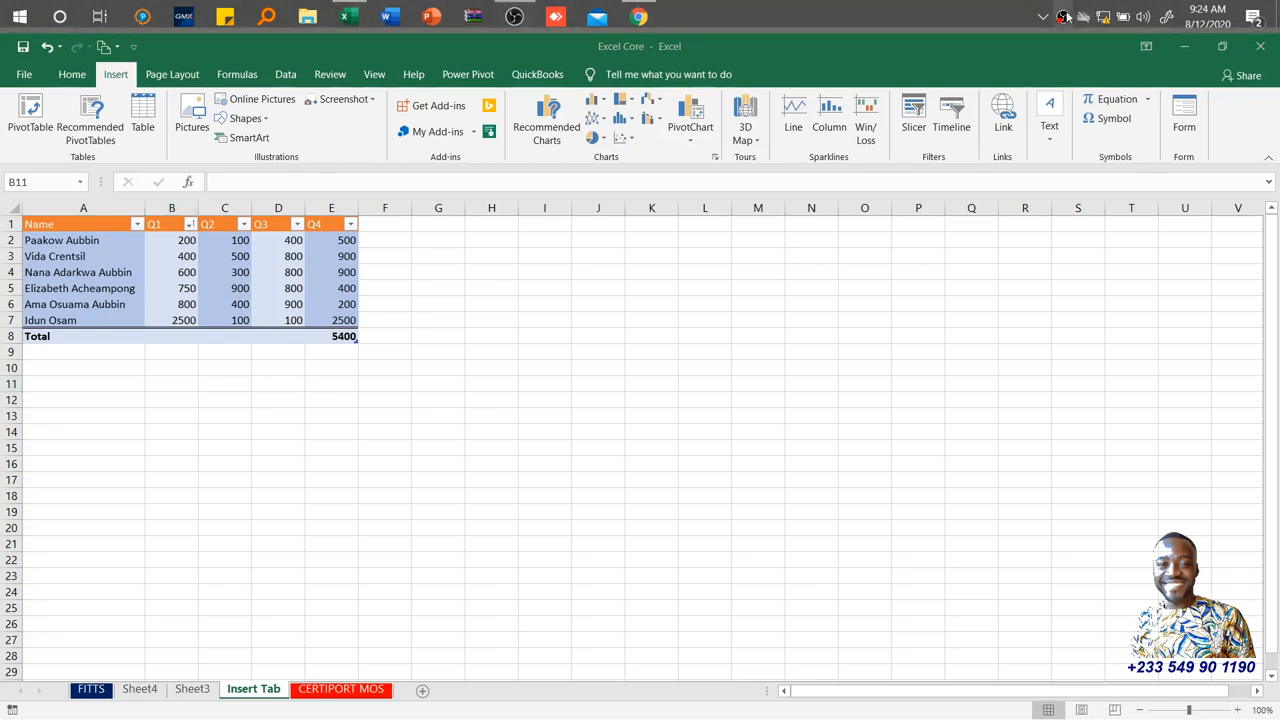
key("ctrl+shift+s")
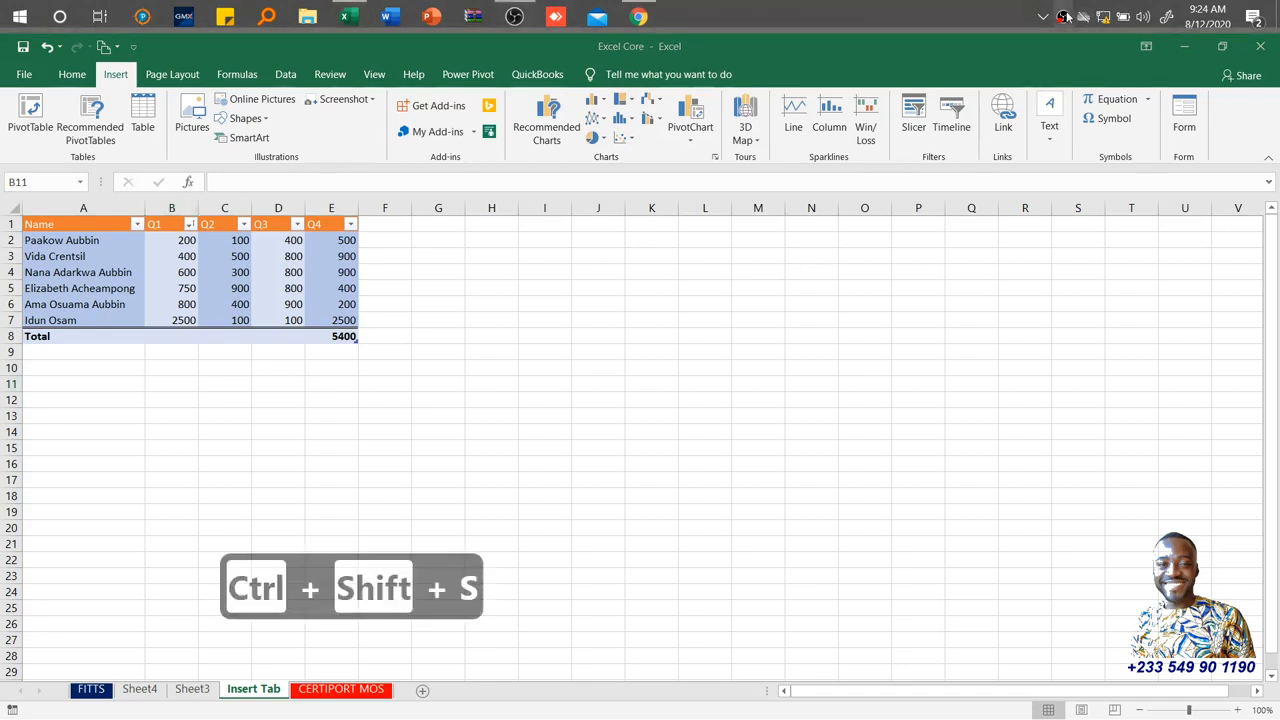